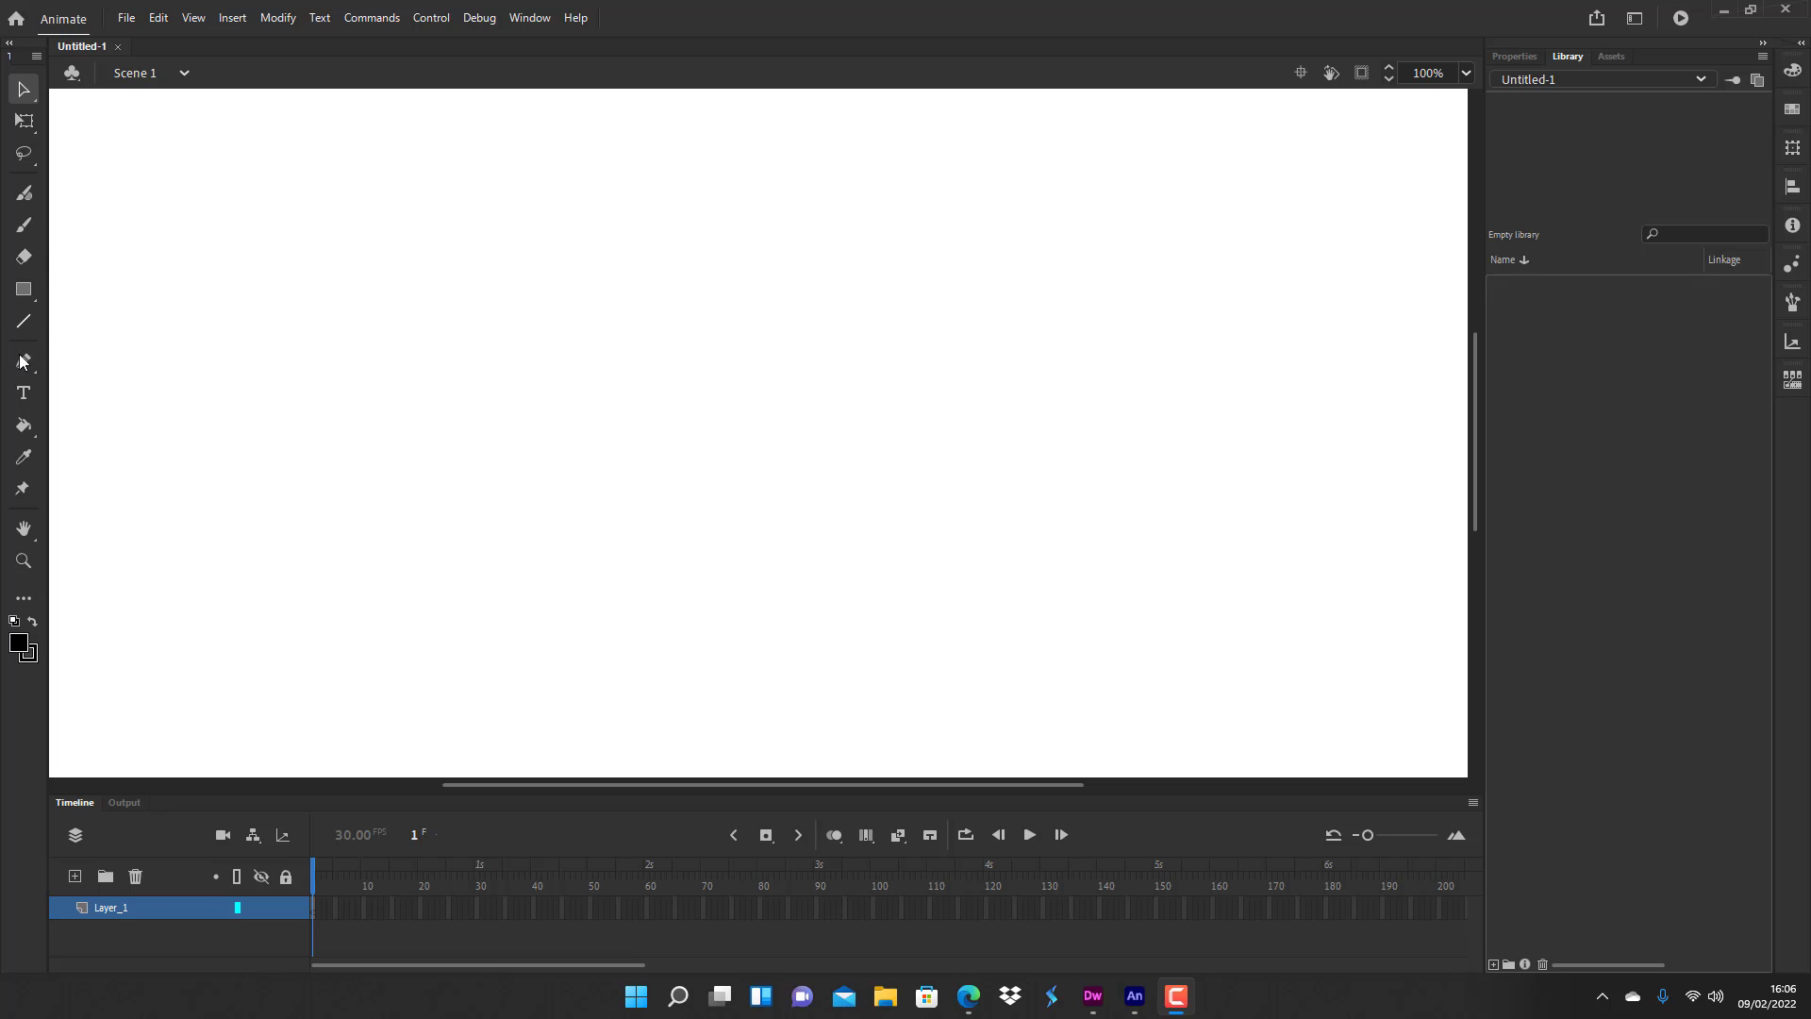
Step: Add the word 'Ultragene' as black text near the centre of the stage
click(28, 400)
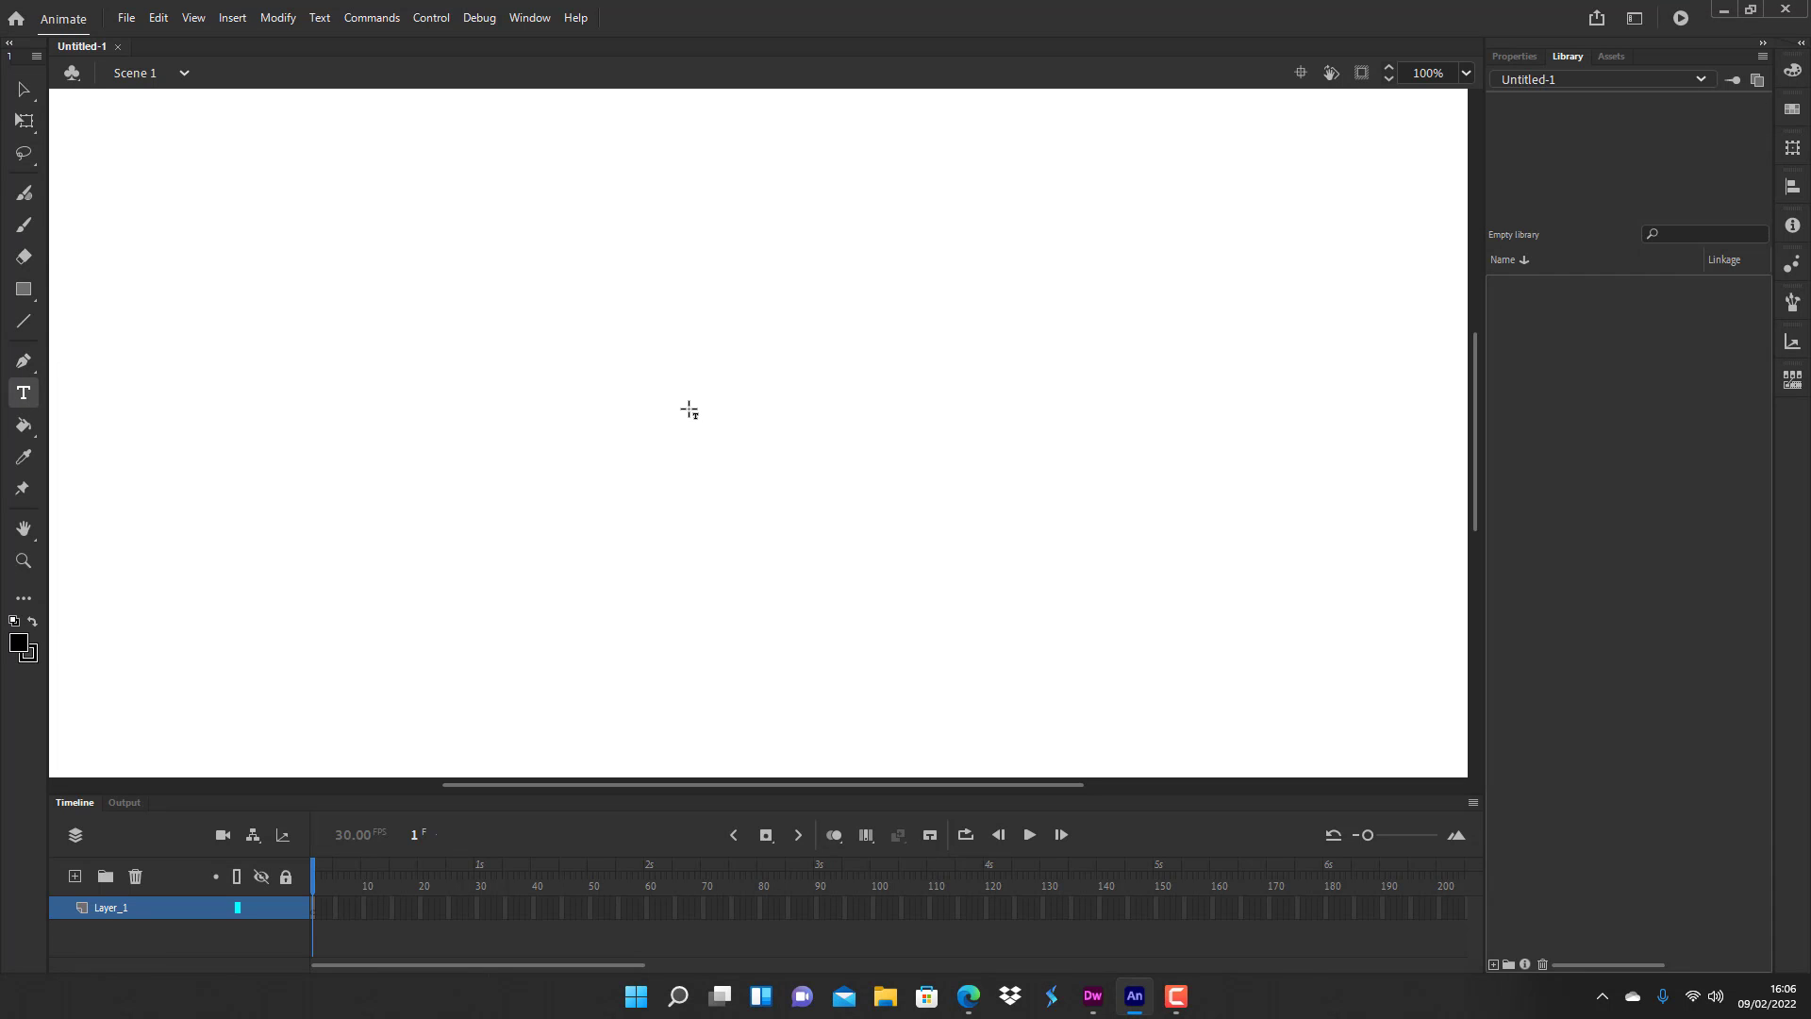
click(686, 387)
text(Ultragene)
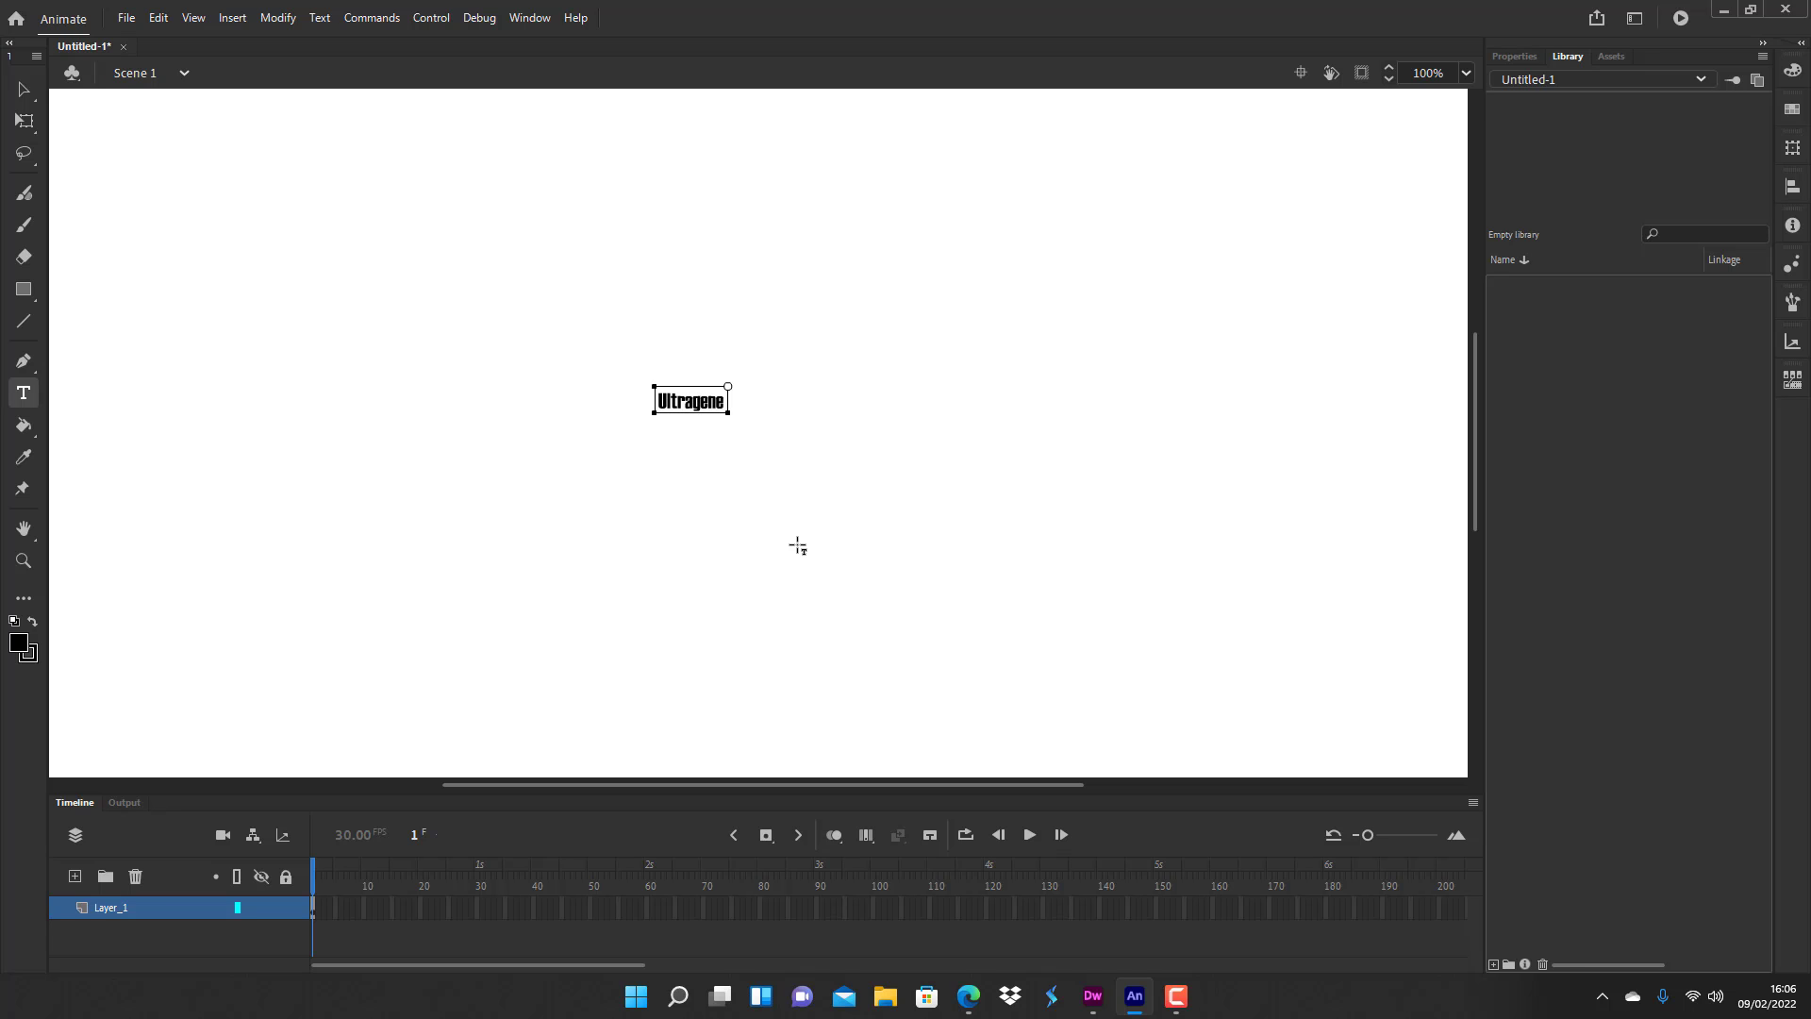
click(23, 90)
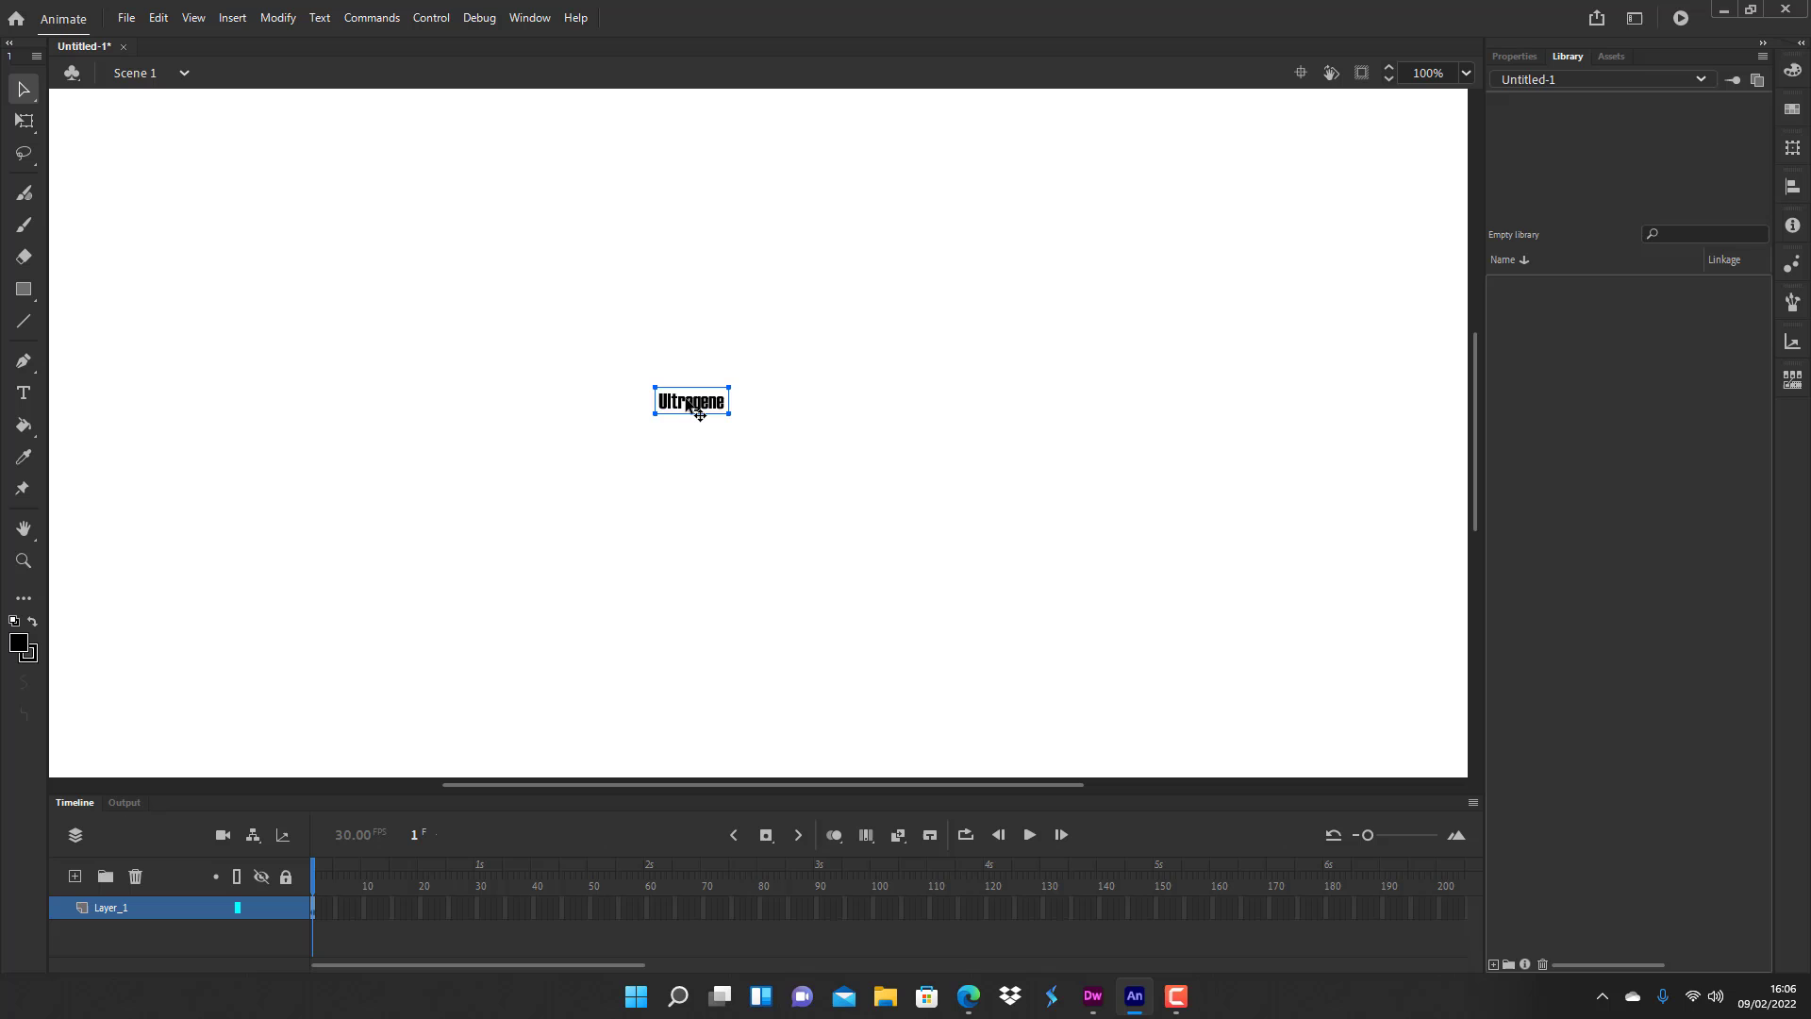
Step: Convert the Ultragene text into a movie clip symbol named text_1
key(F8)
key(BackSpace)
text(t)
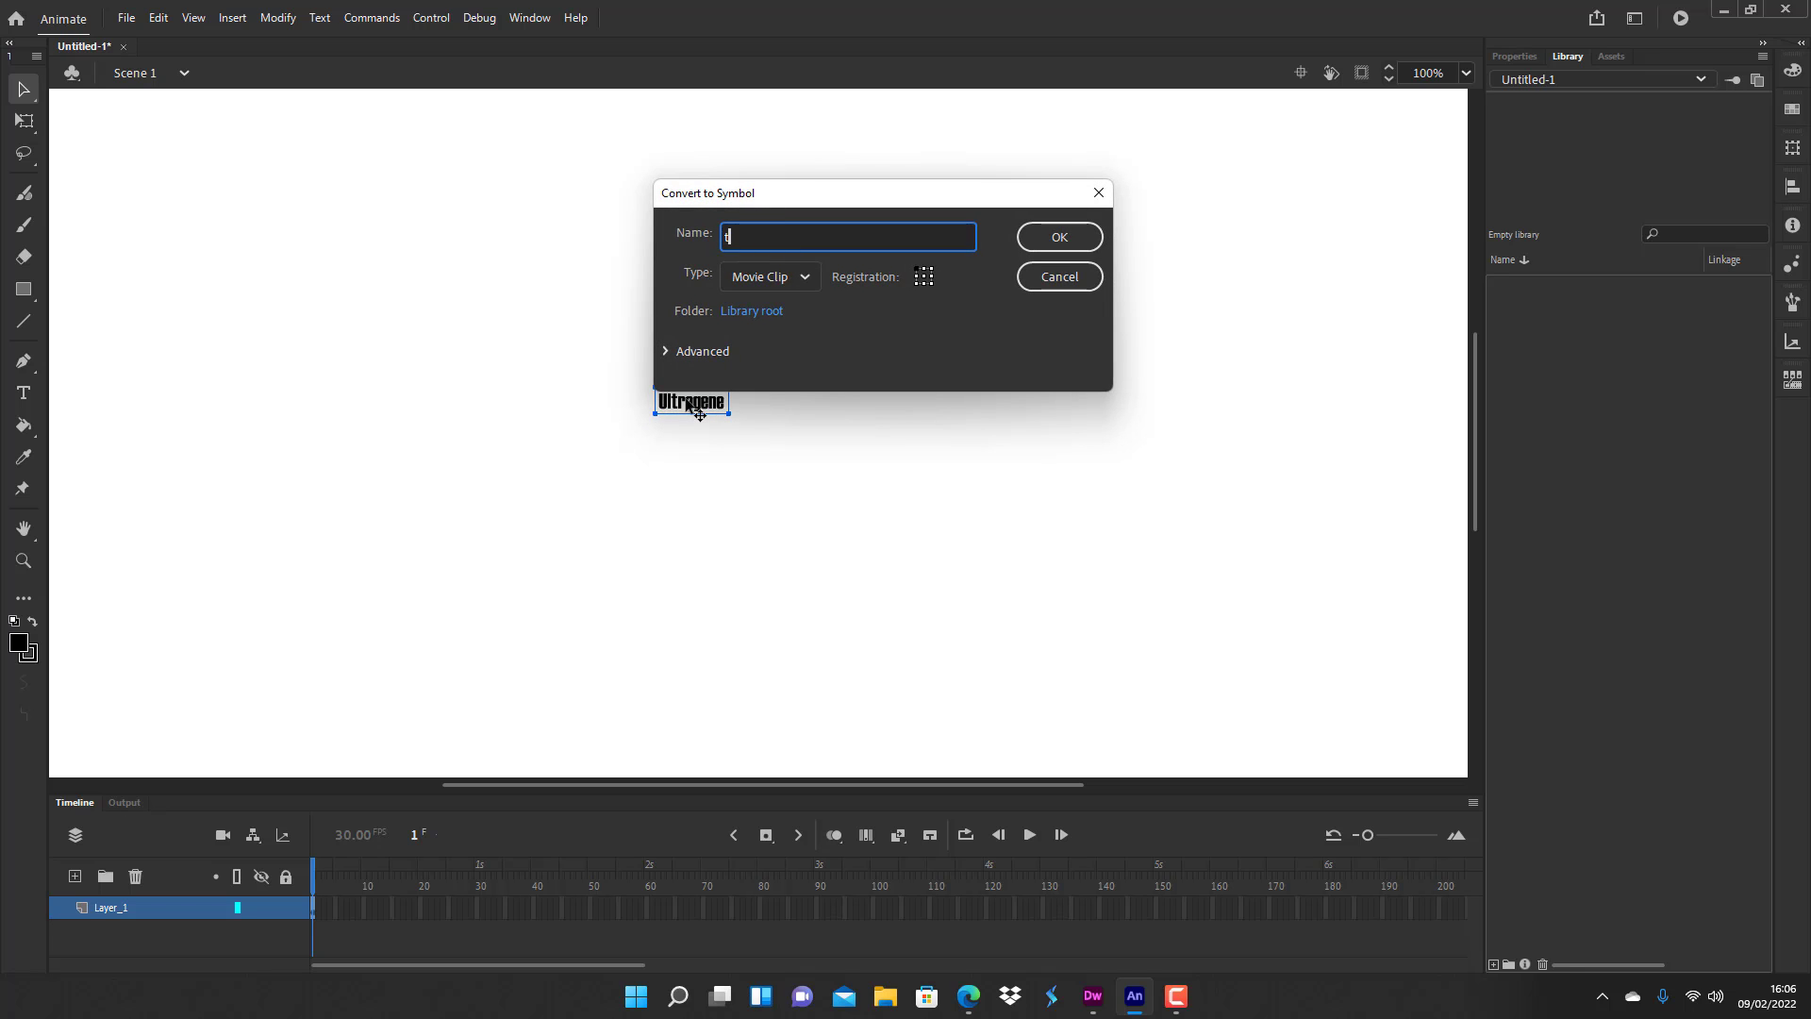
text(ext_1)
key(Return)
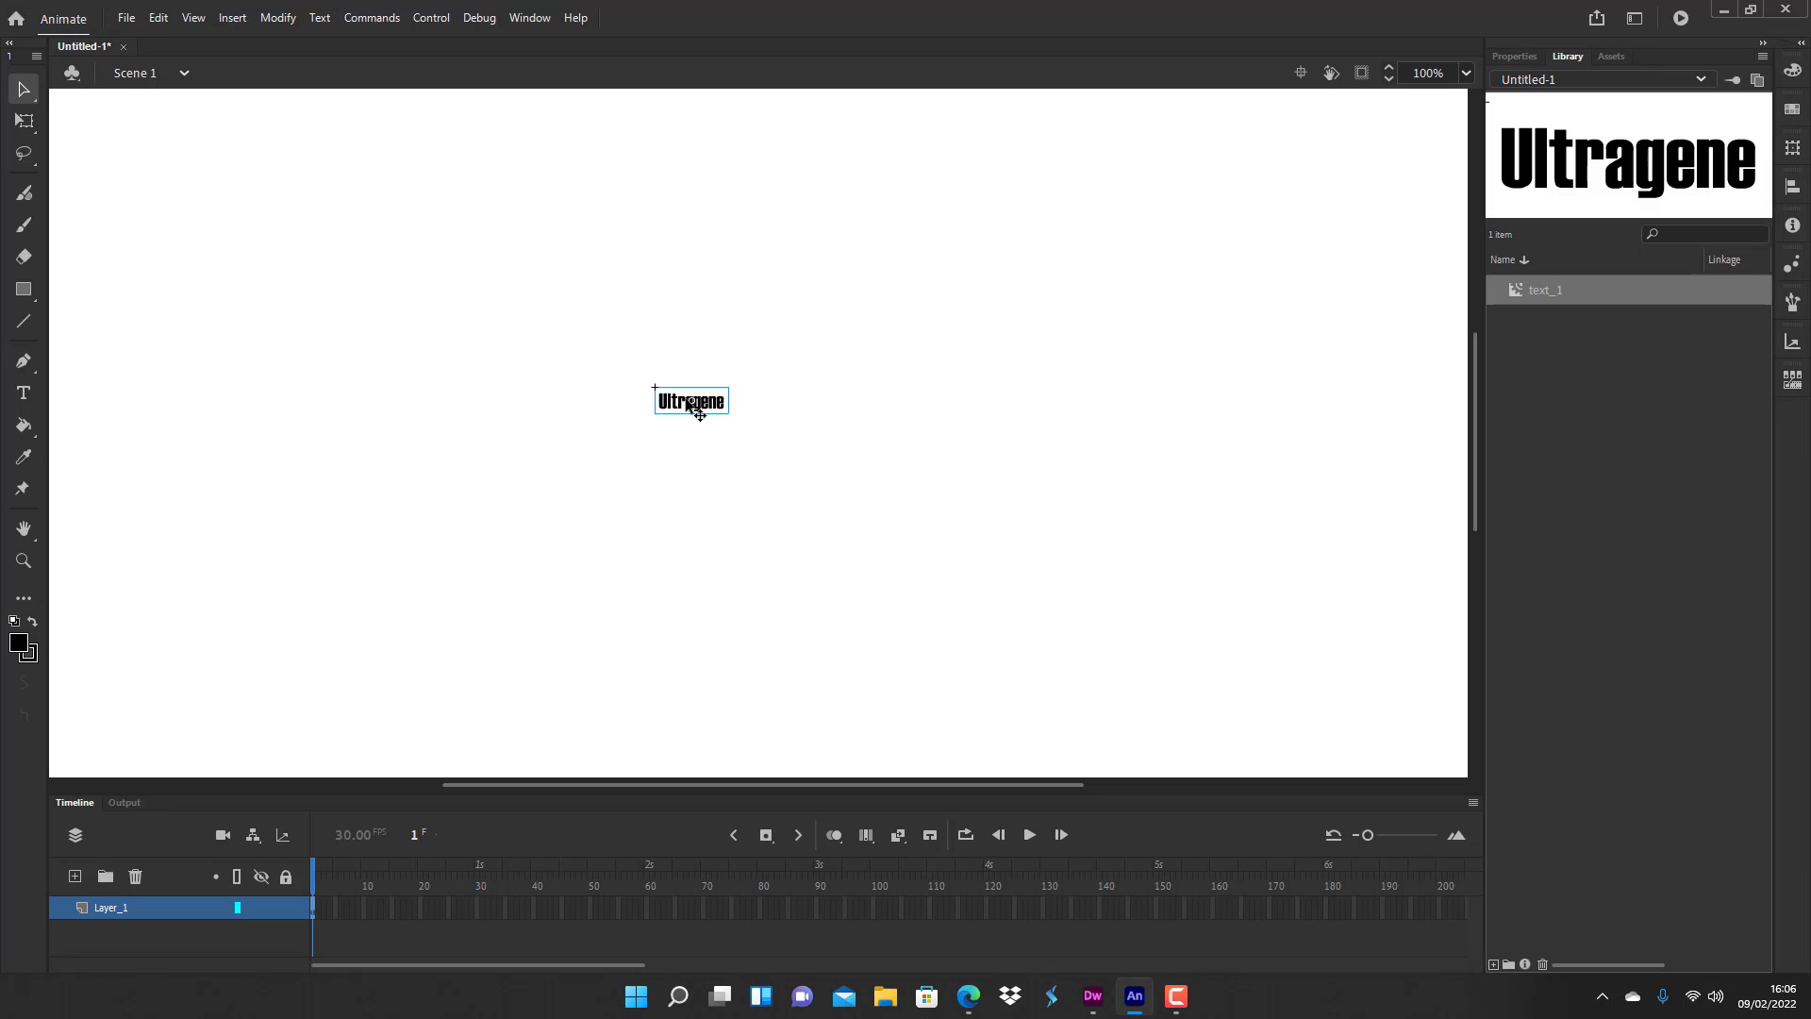
Step: Inside text_1, scale the Ultragene text up several times with Free Transform
double_click(694, 408)
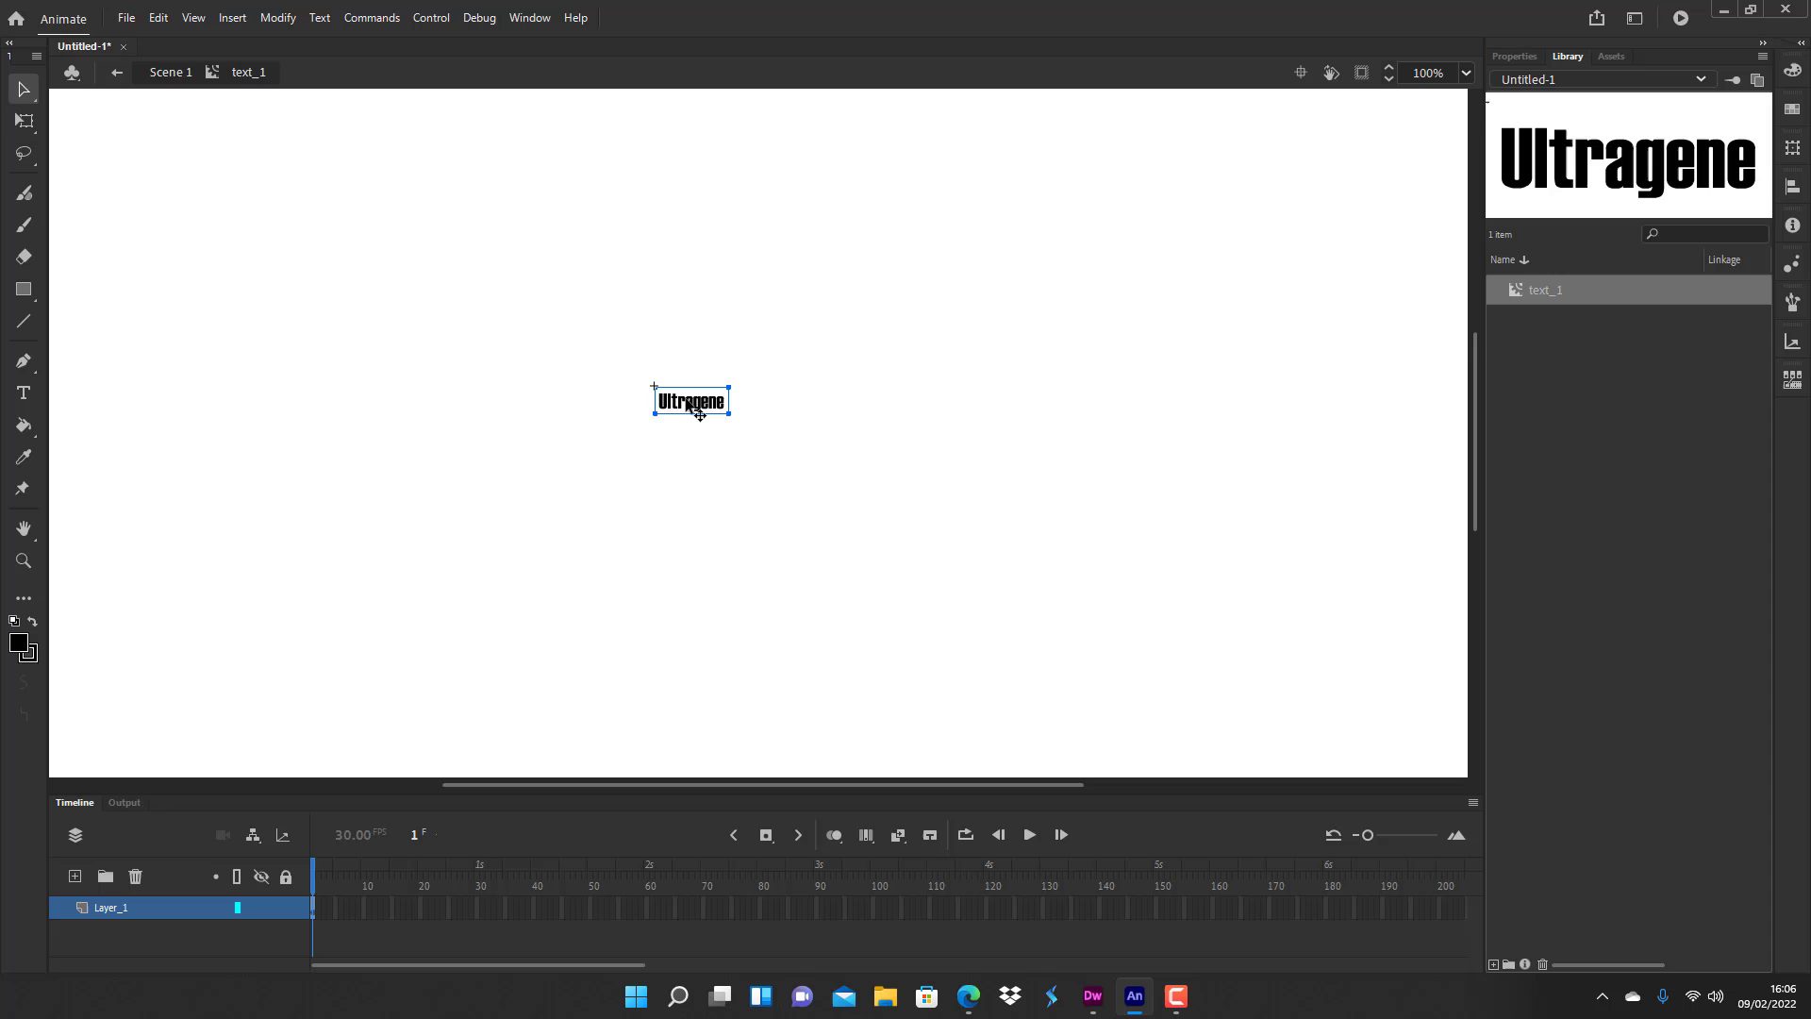
key(q)
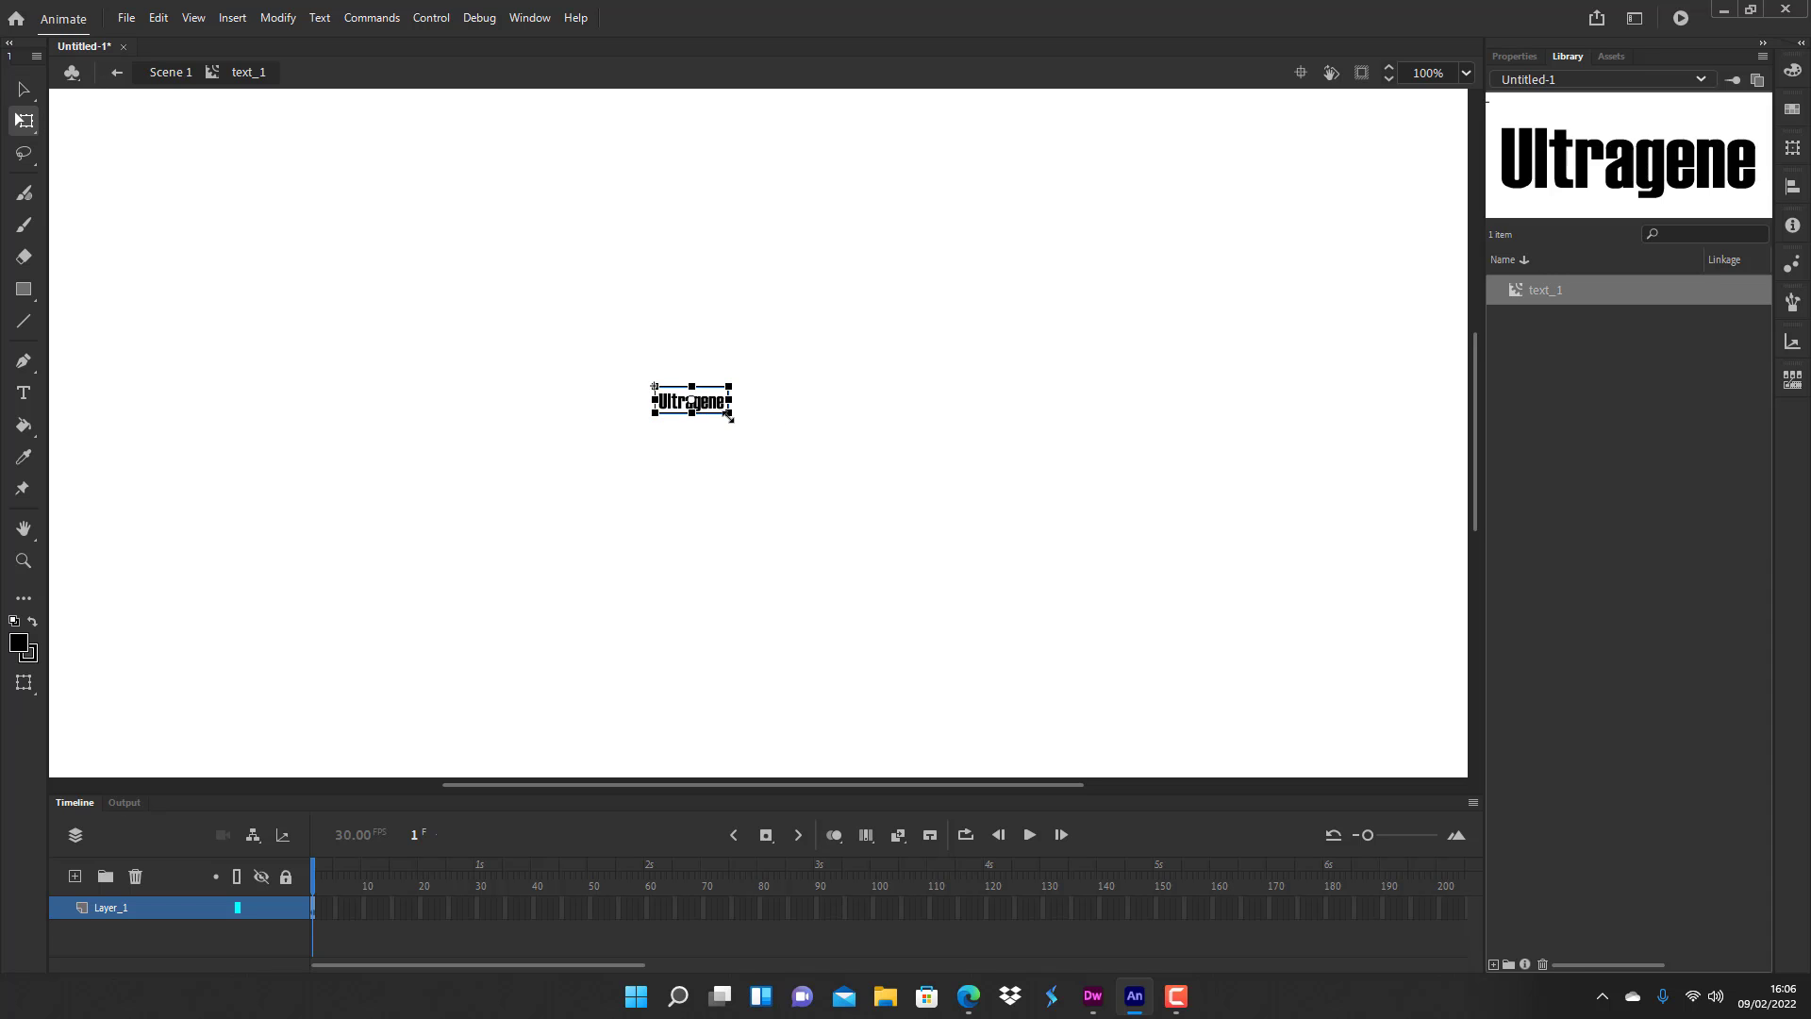
drag(729, 416, 857, 574)
click(842, 579)
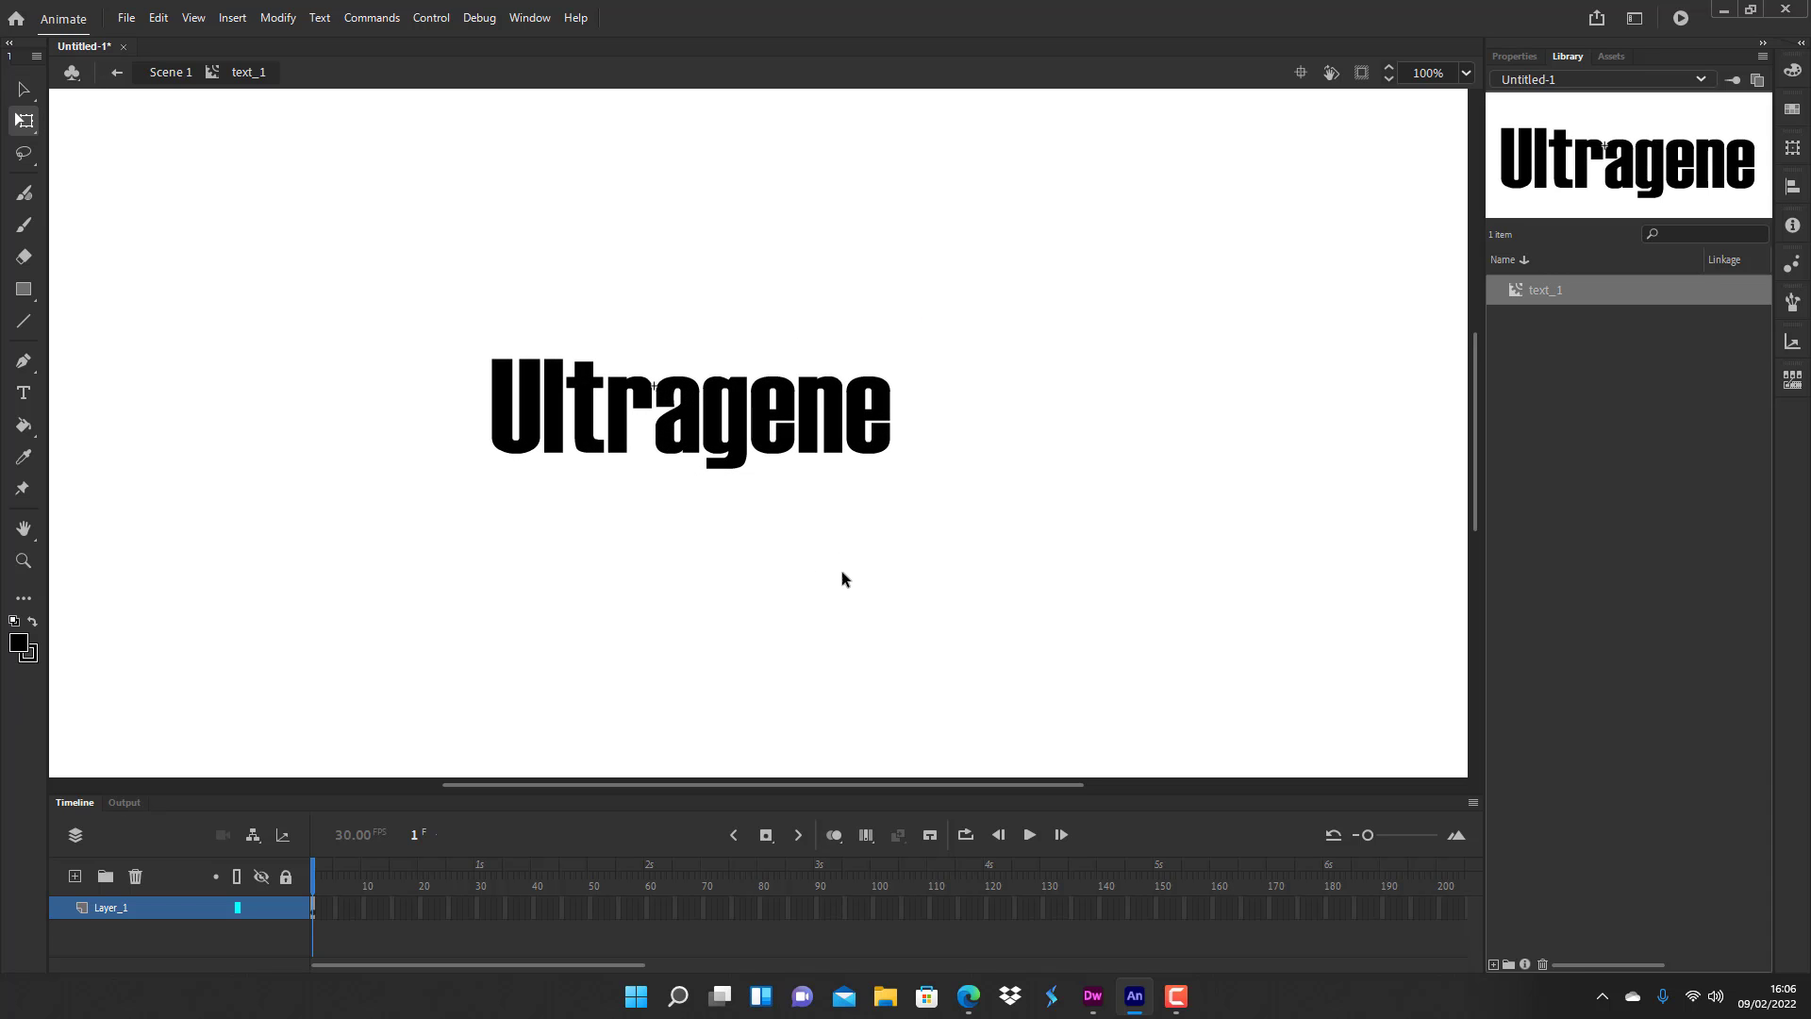
Step: Break Ultragene apart into shapes with Ctrl+B and stretch the g's tail leftward
click(735, 426)
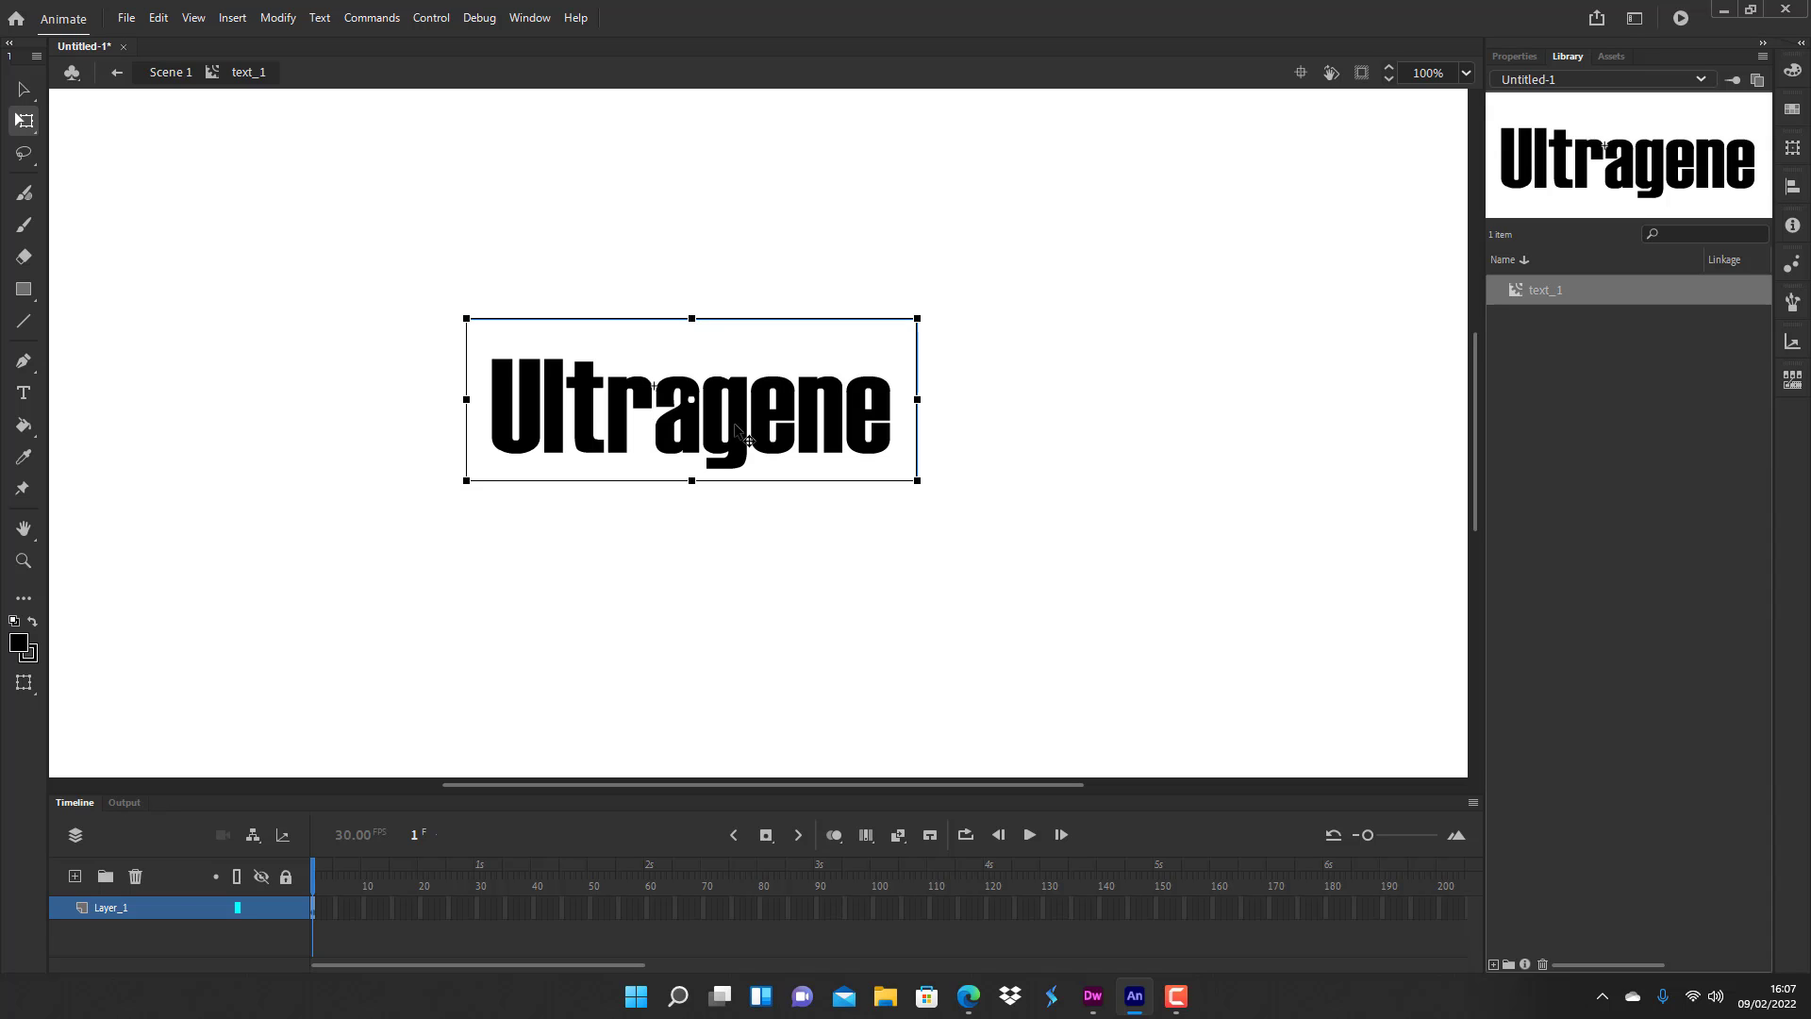
key(ctrl+b)
key(ctrl+b)
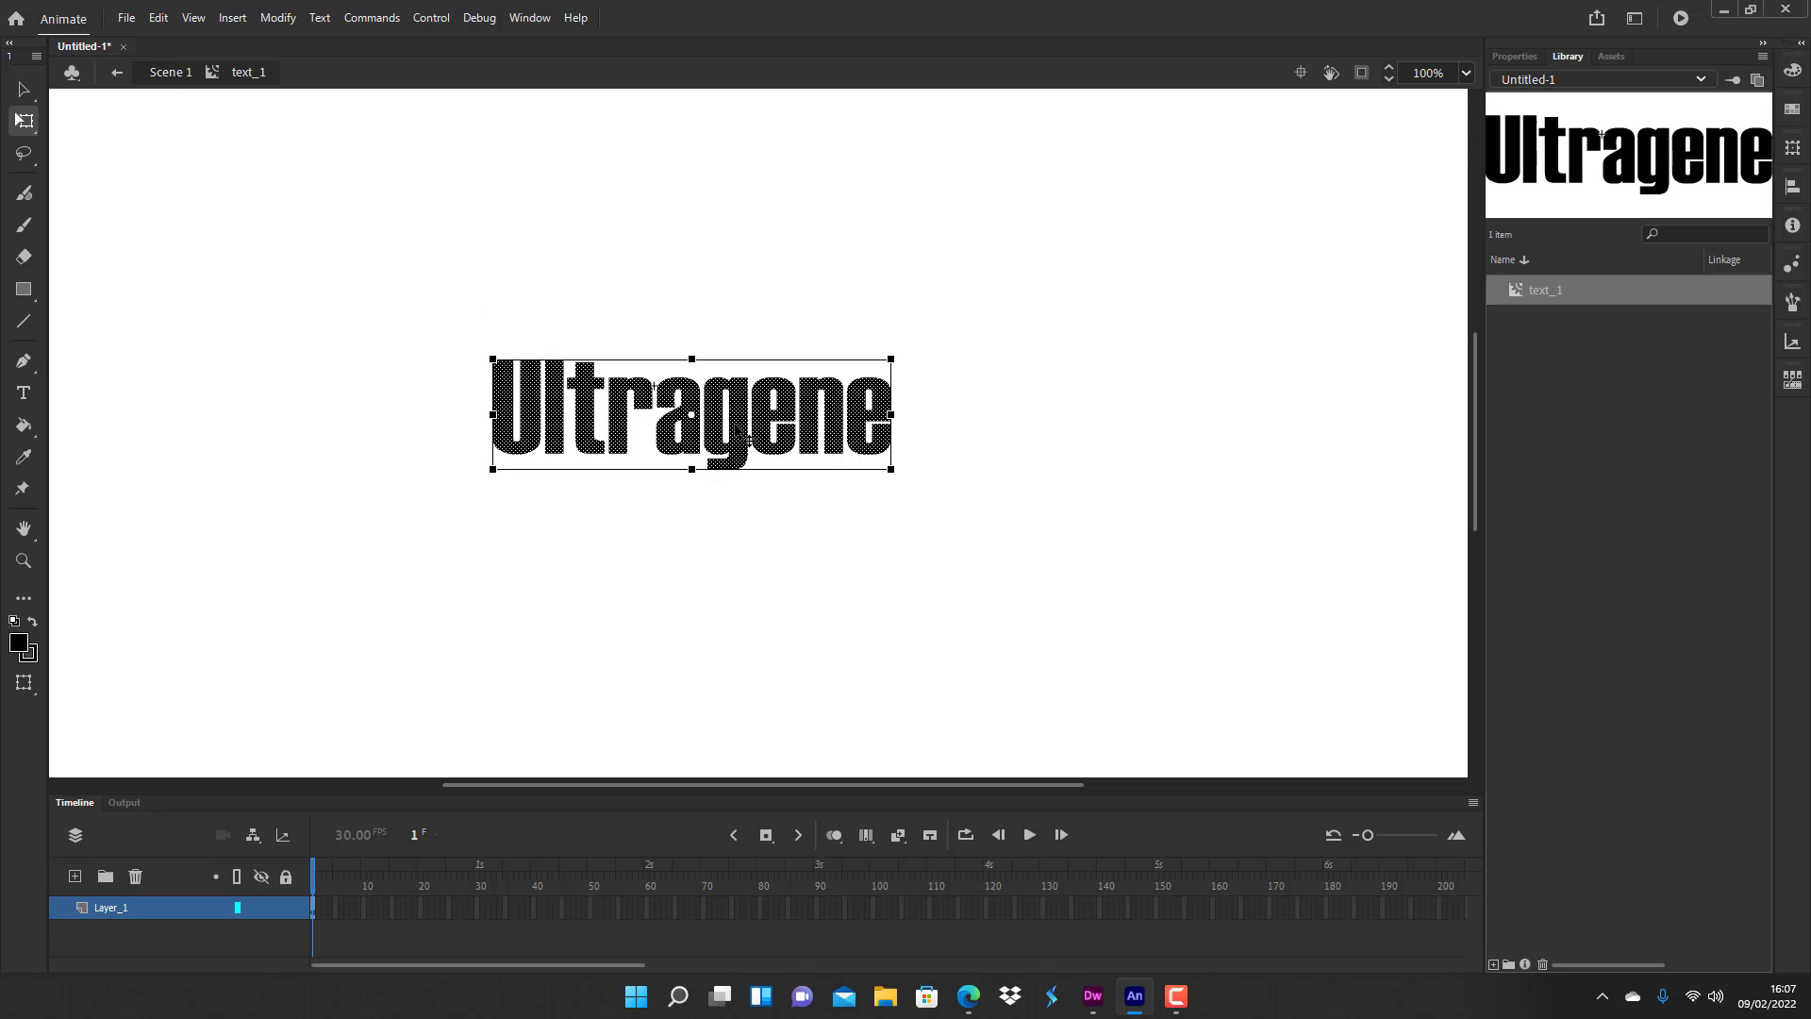
click(744, 561)
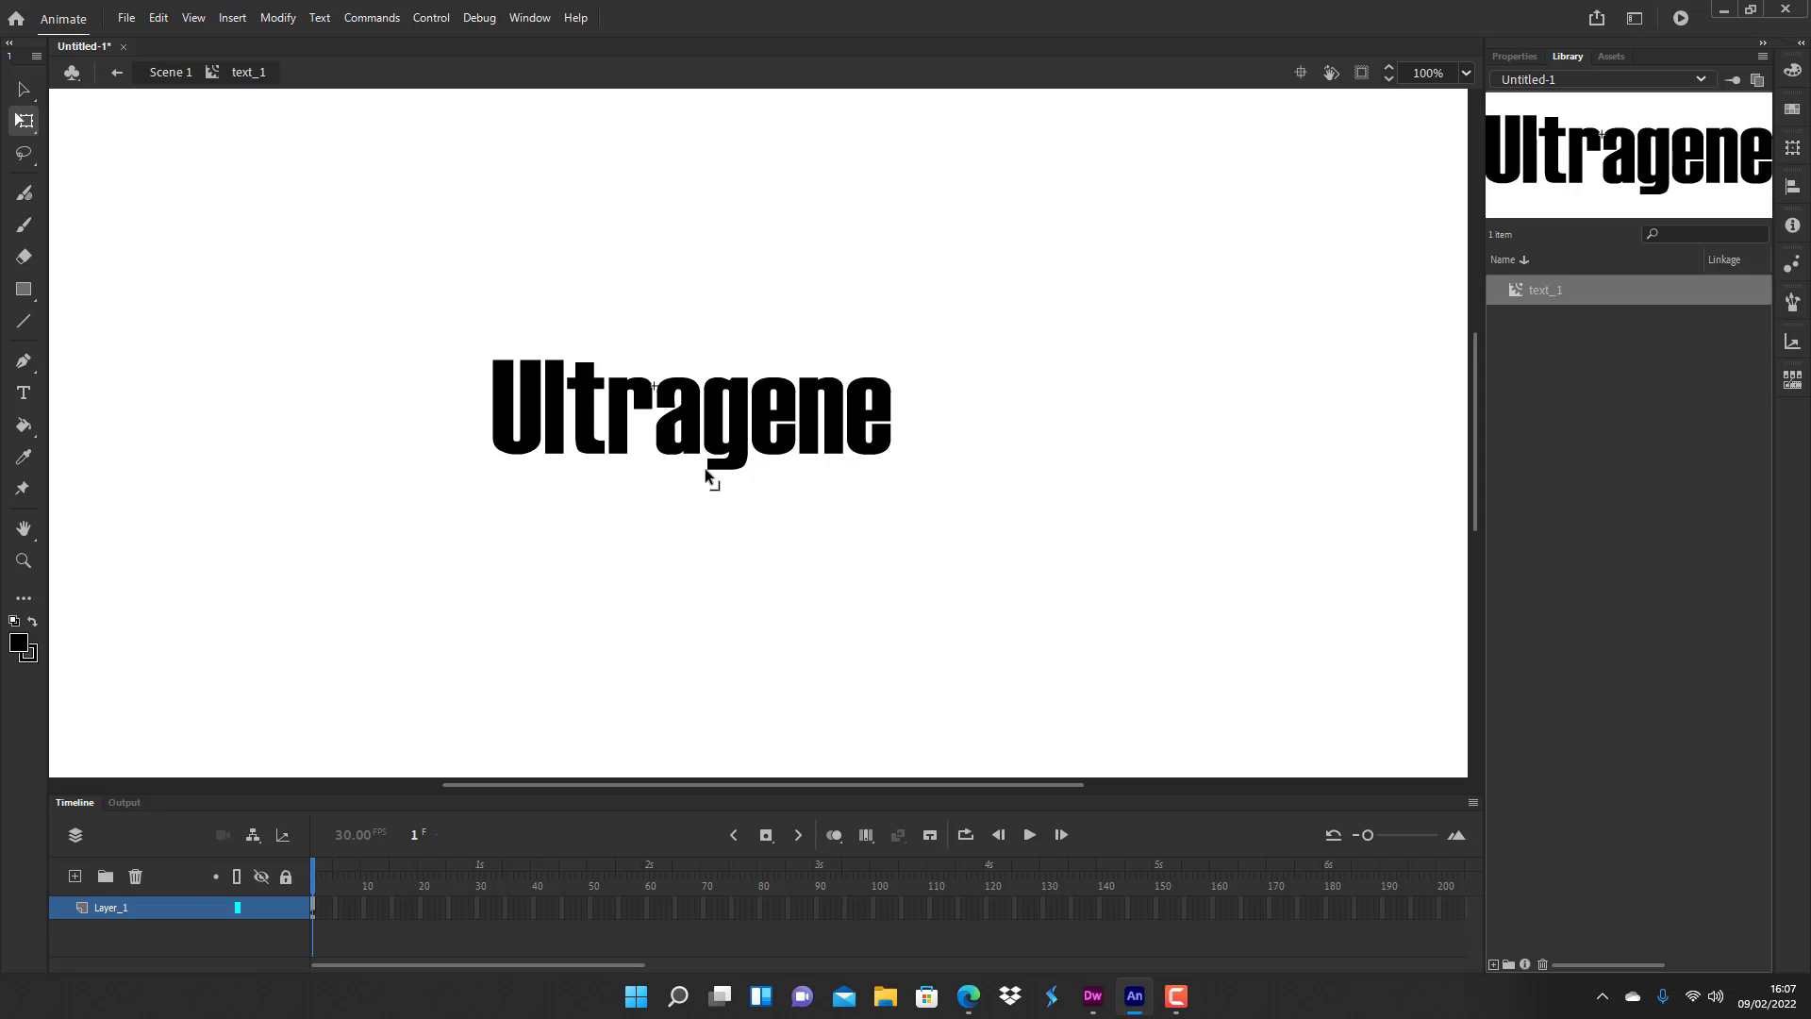
mouse_move(706, 468)
mouse_down()
mouse_move(533, 471)
mouse_move(698, 468)
mouse_up()
Step: Try reshaping the g's tail under different snapping options, undoing the unwanted attempts
click(24, 90)
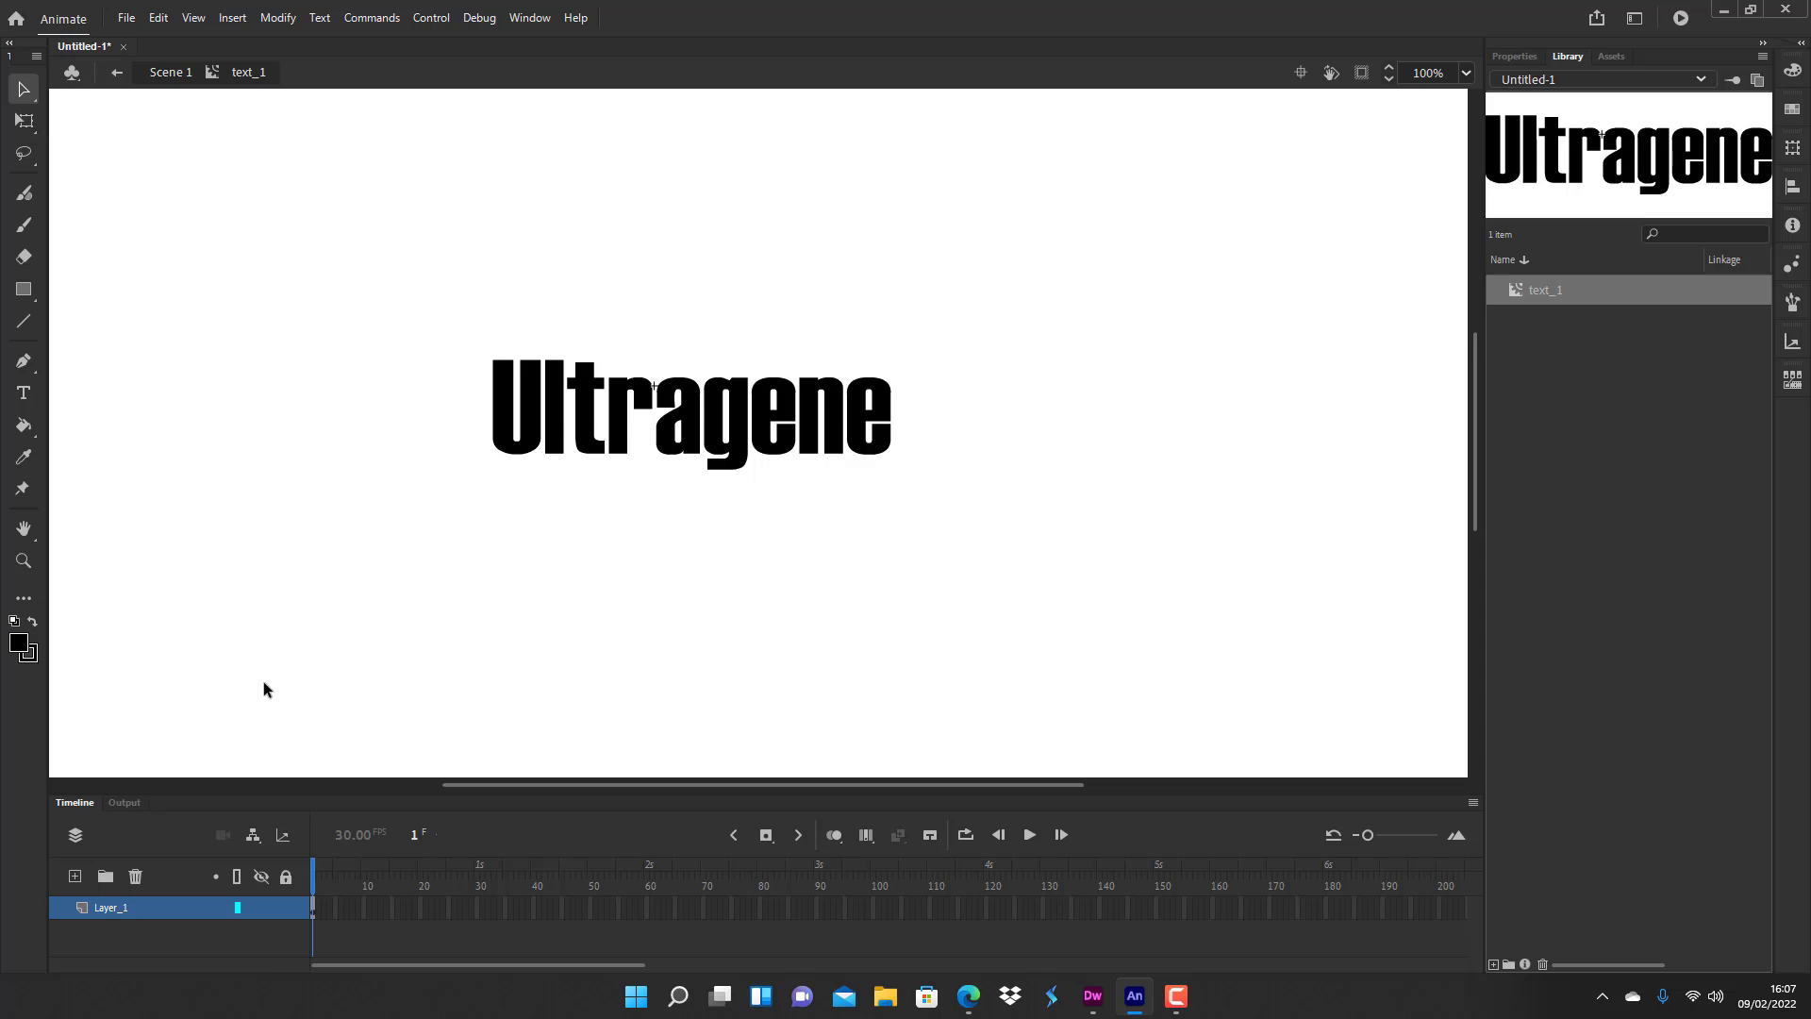
click(1517, 57)
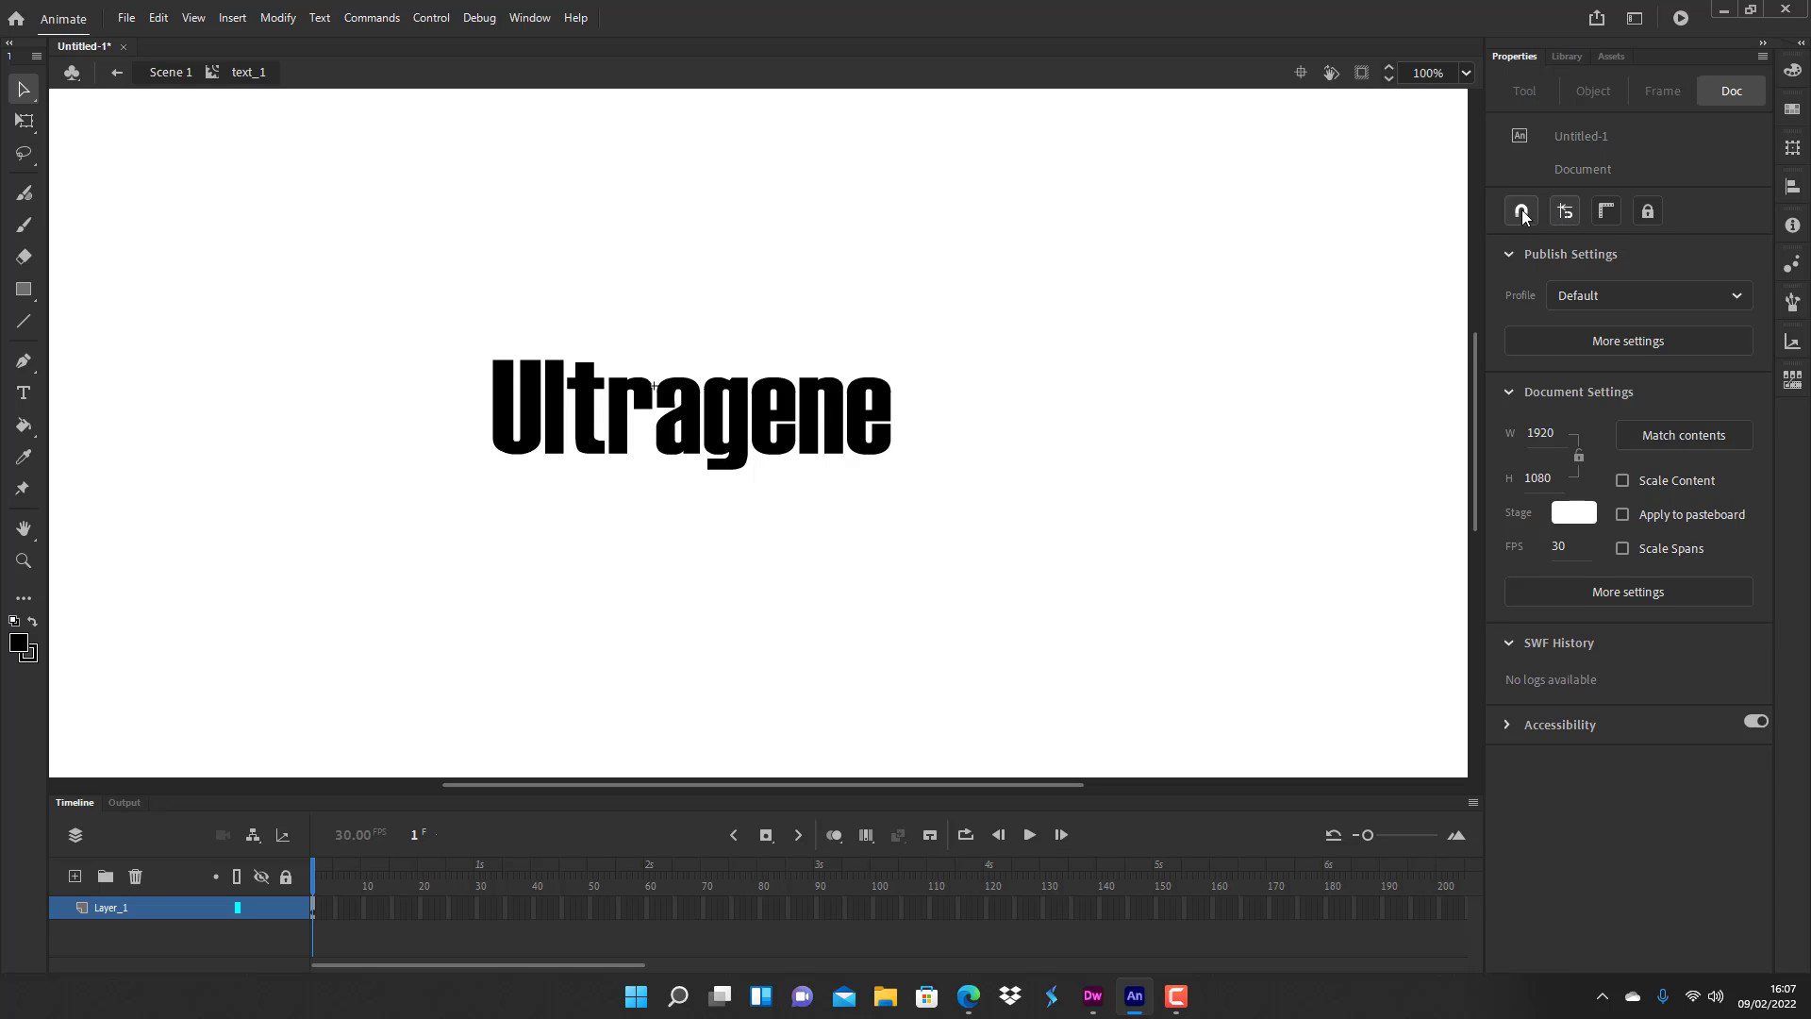
click(1564, 212)
drag(690, 471, 671, 470)
drag(667, 462, 671, 468)
key(ctrl+z)
click(1565, 210)
drag(674, 465, 667, 469)
key(ctrl+z)
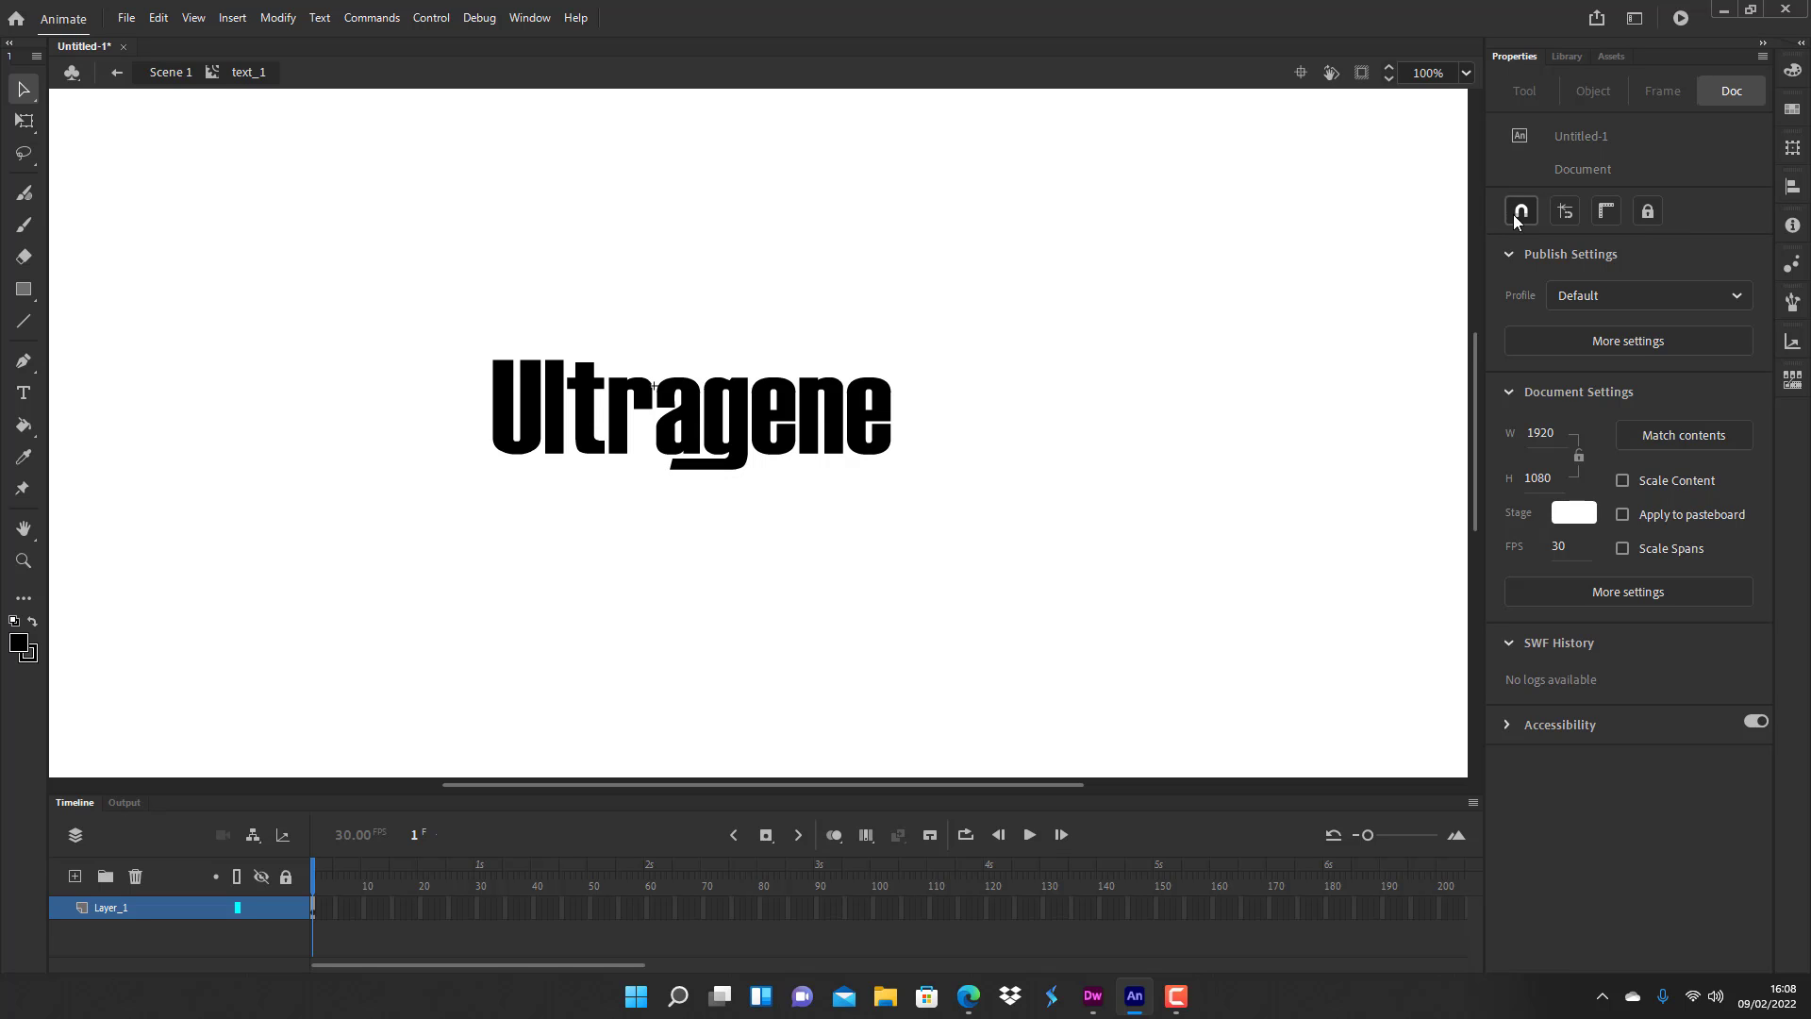
Step: Set the g's tail as a bar under 'ag' and raise the U's corner into a spike
click(1565, 211)
drag(666, 463, 671, 462)
click(1522, 212)
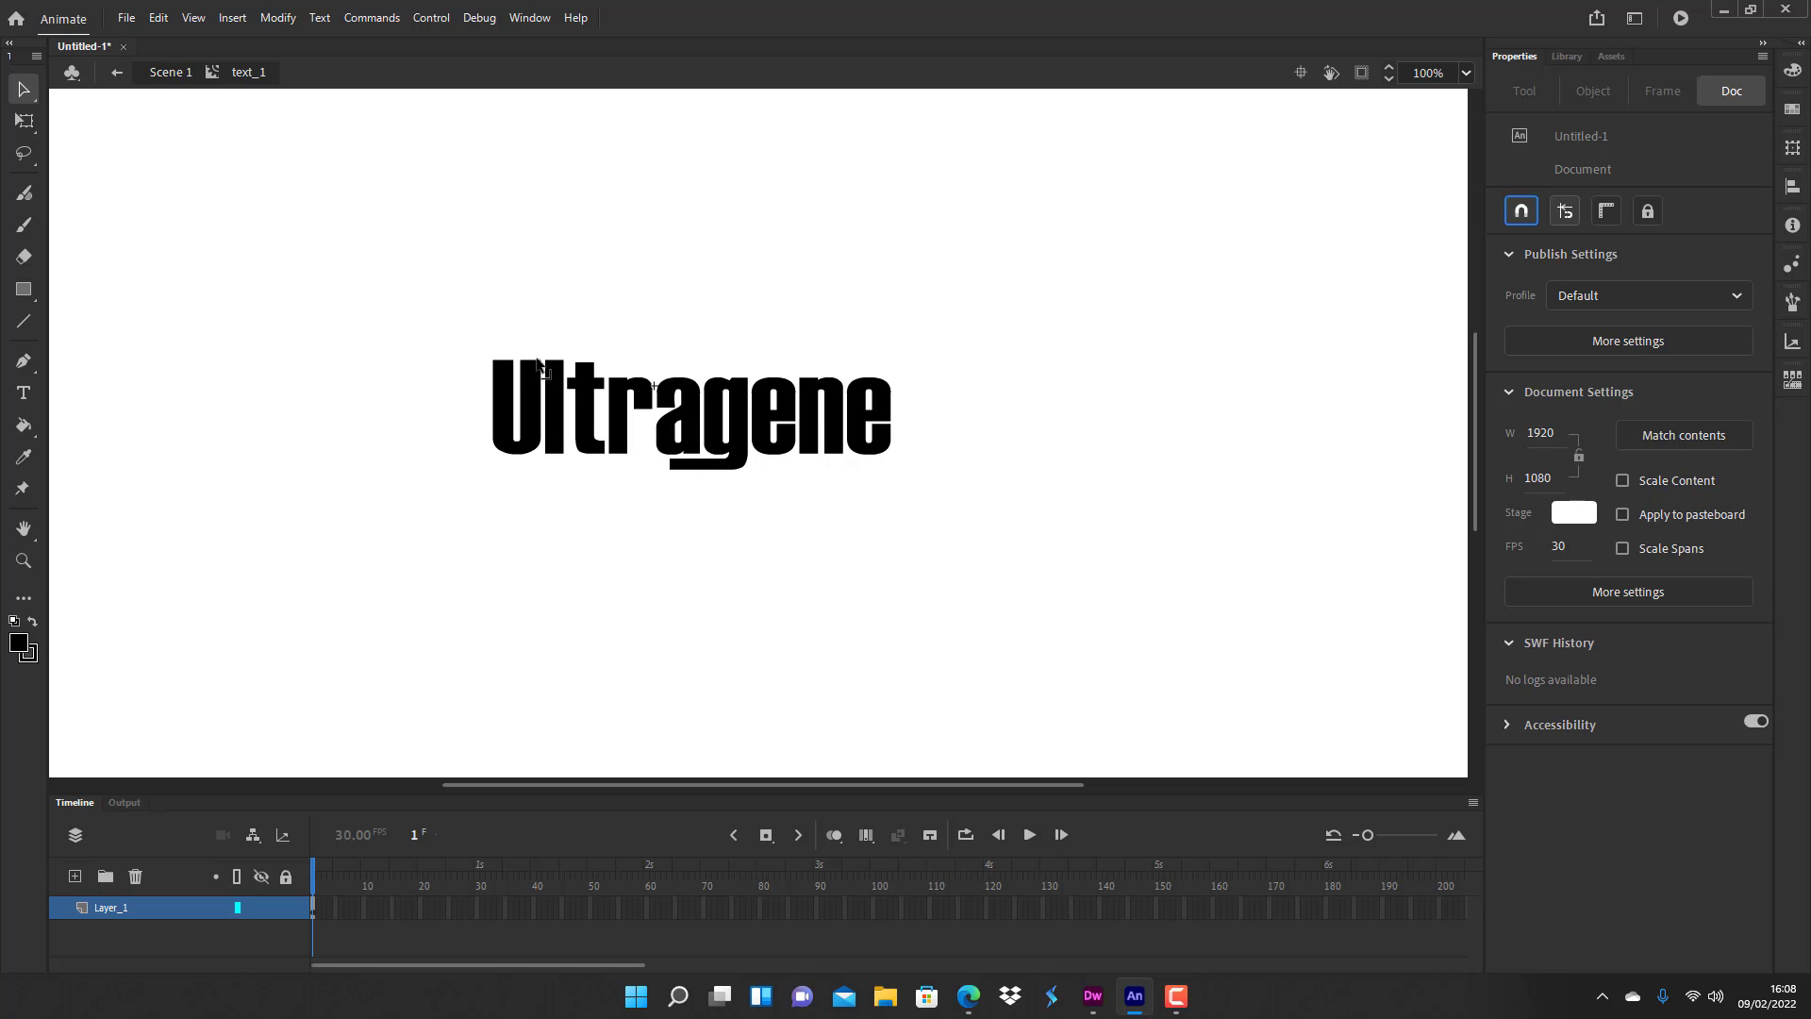
drag(495, 364, 515, 319)
Step: Return to Scene 1 and add a new Layer_2 placed beneath Layer_1
click(24, 290)
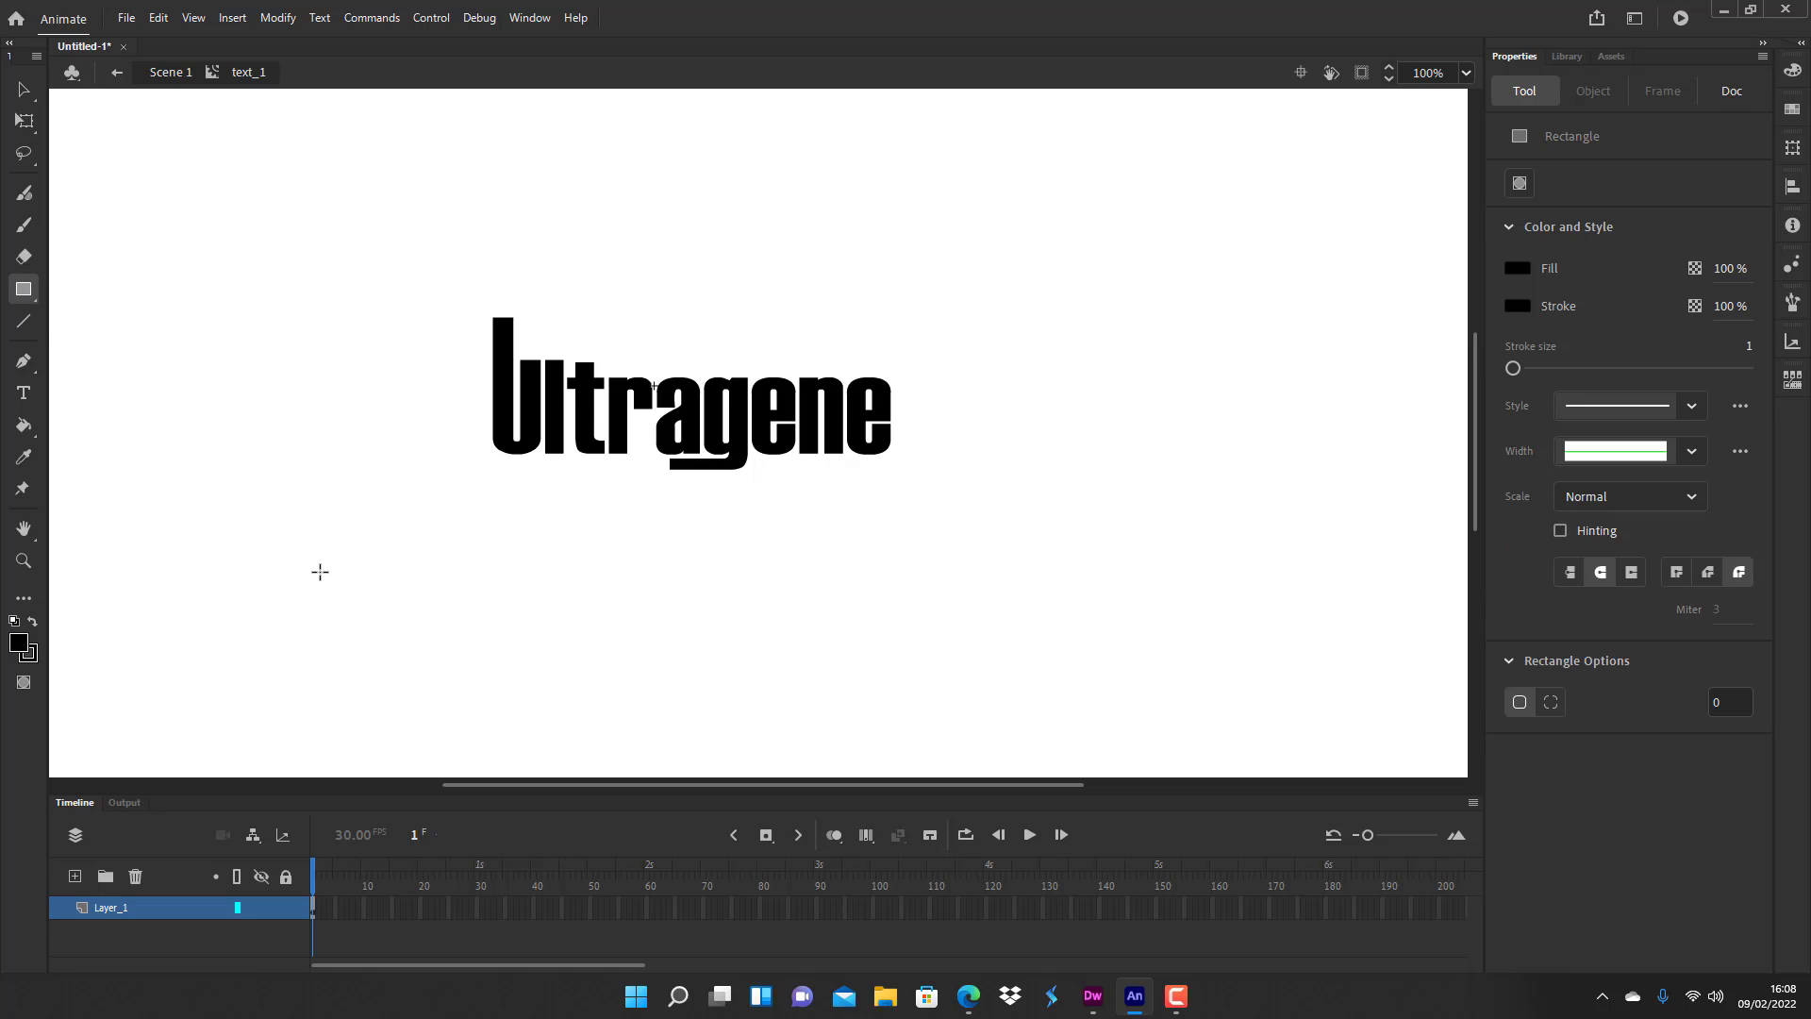
click(24, 89)
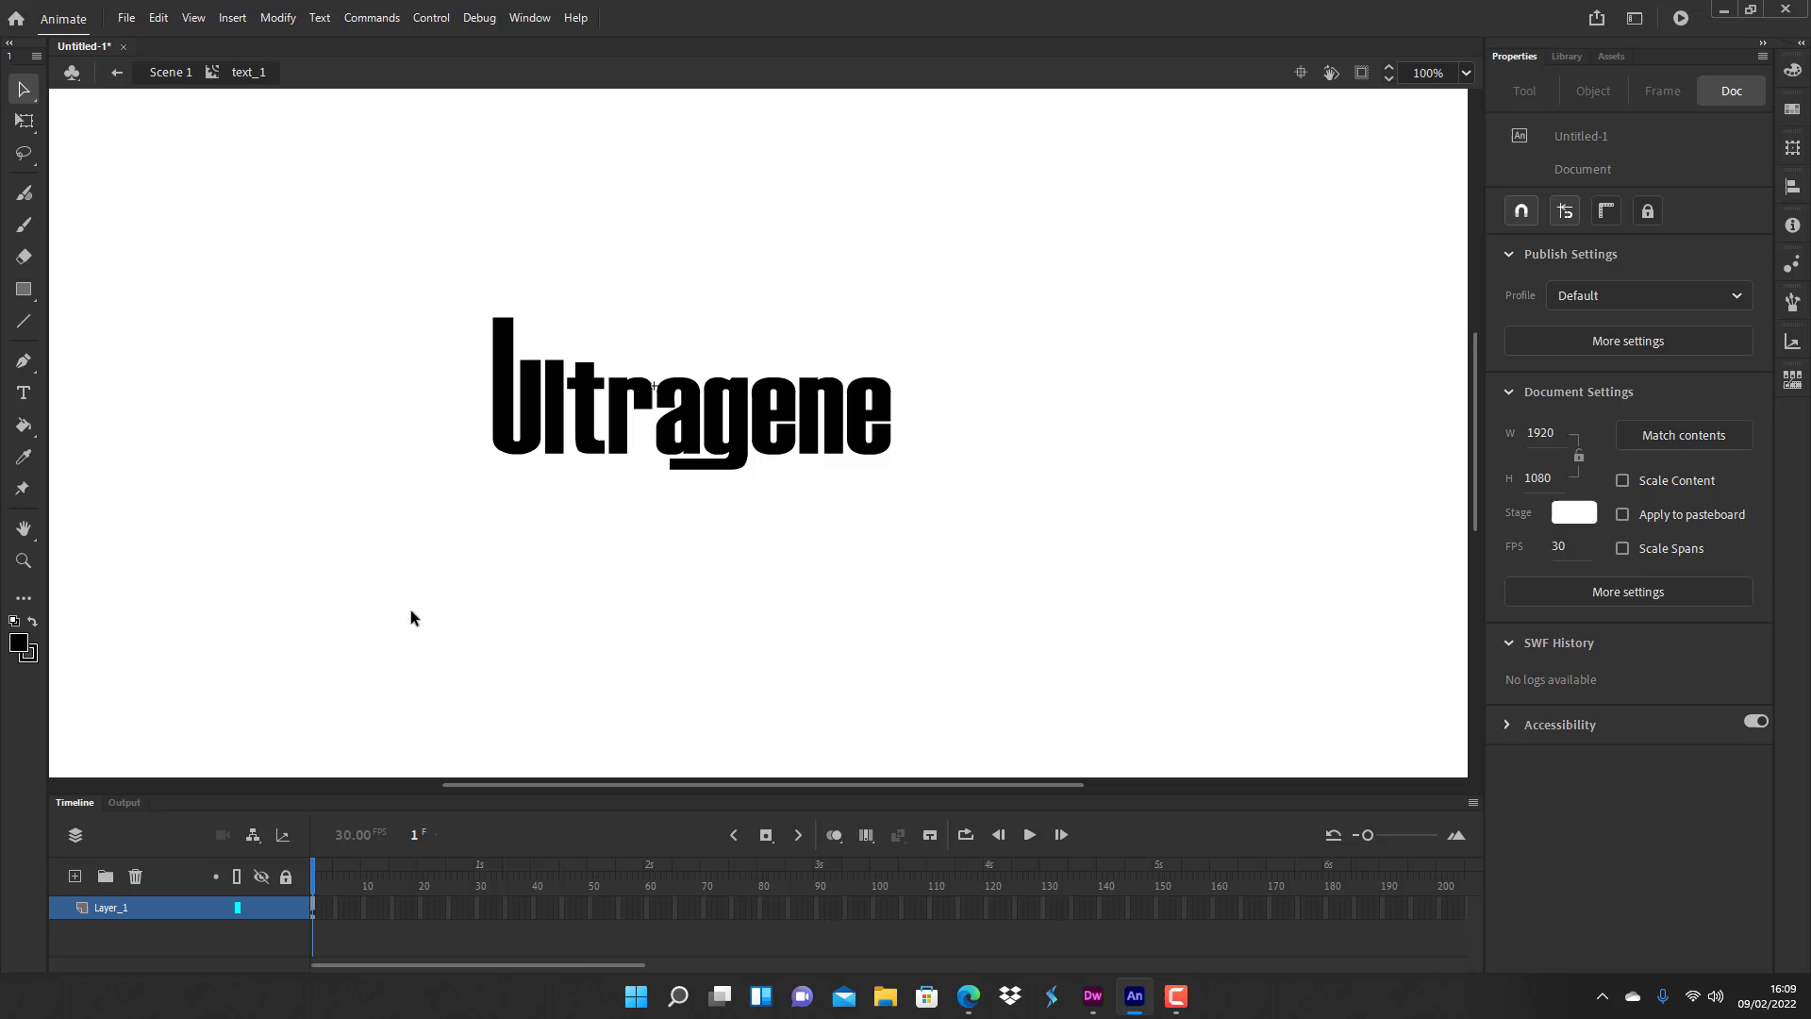
double_click(373, 642)
click(373, 642)
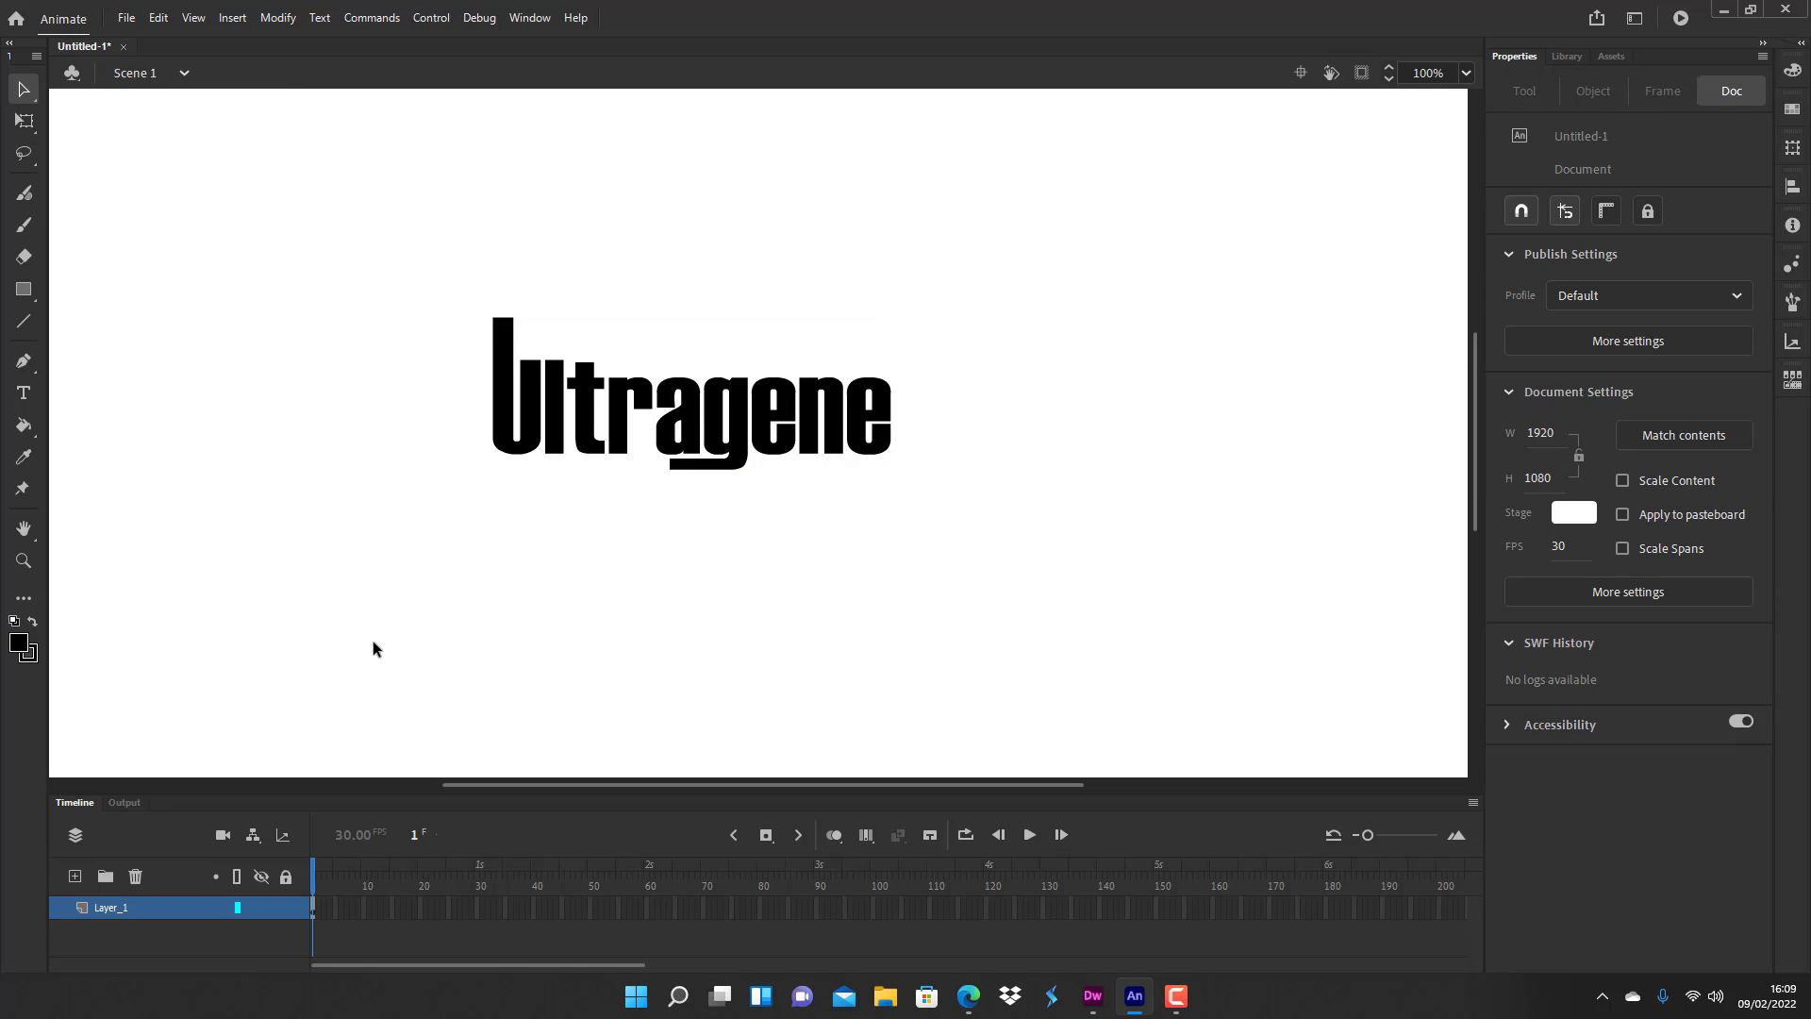
click(74, 876)
drag(115, 909, 115, 946)
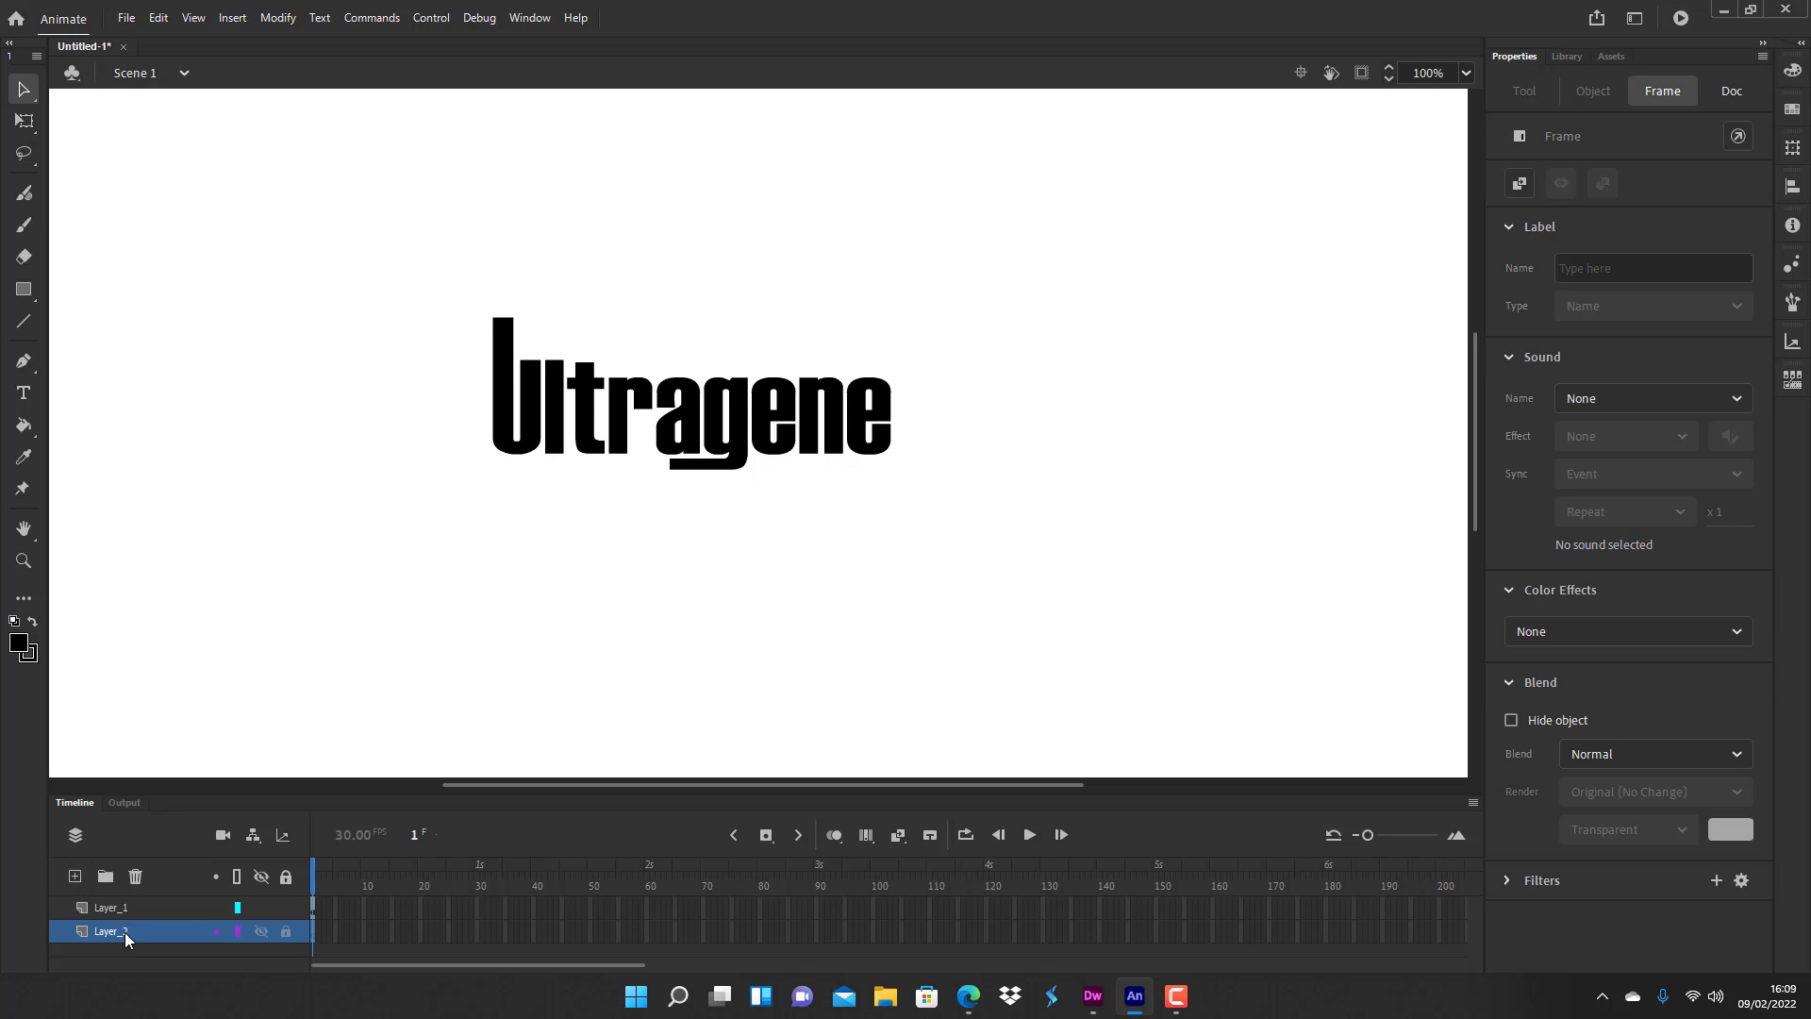
click(24, 288)
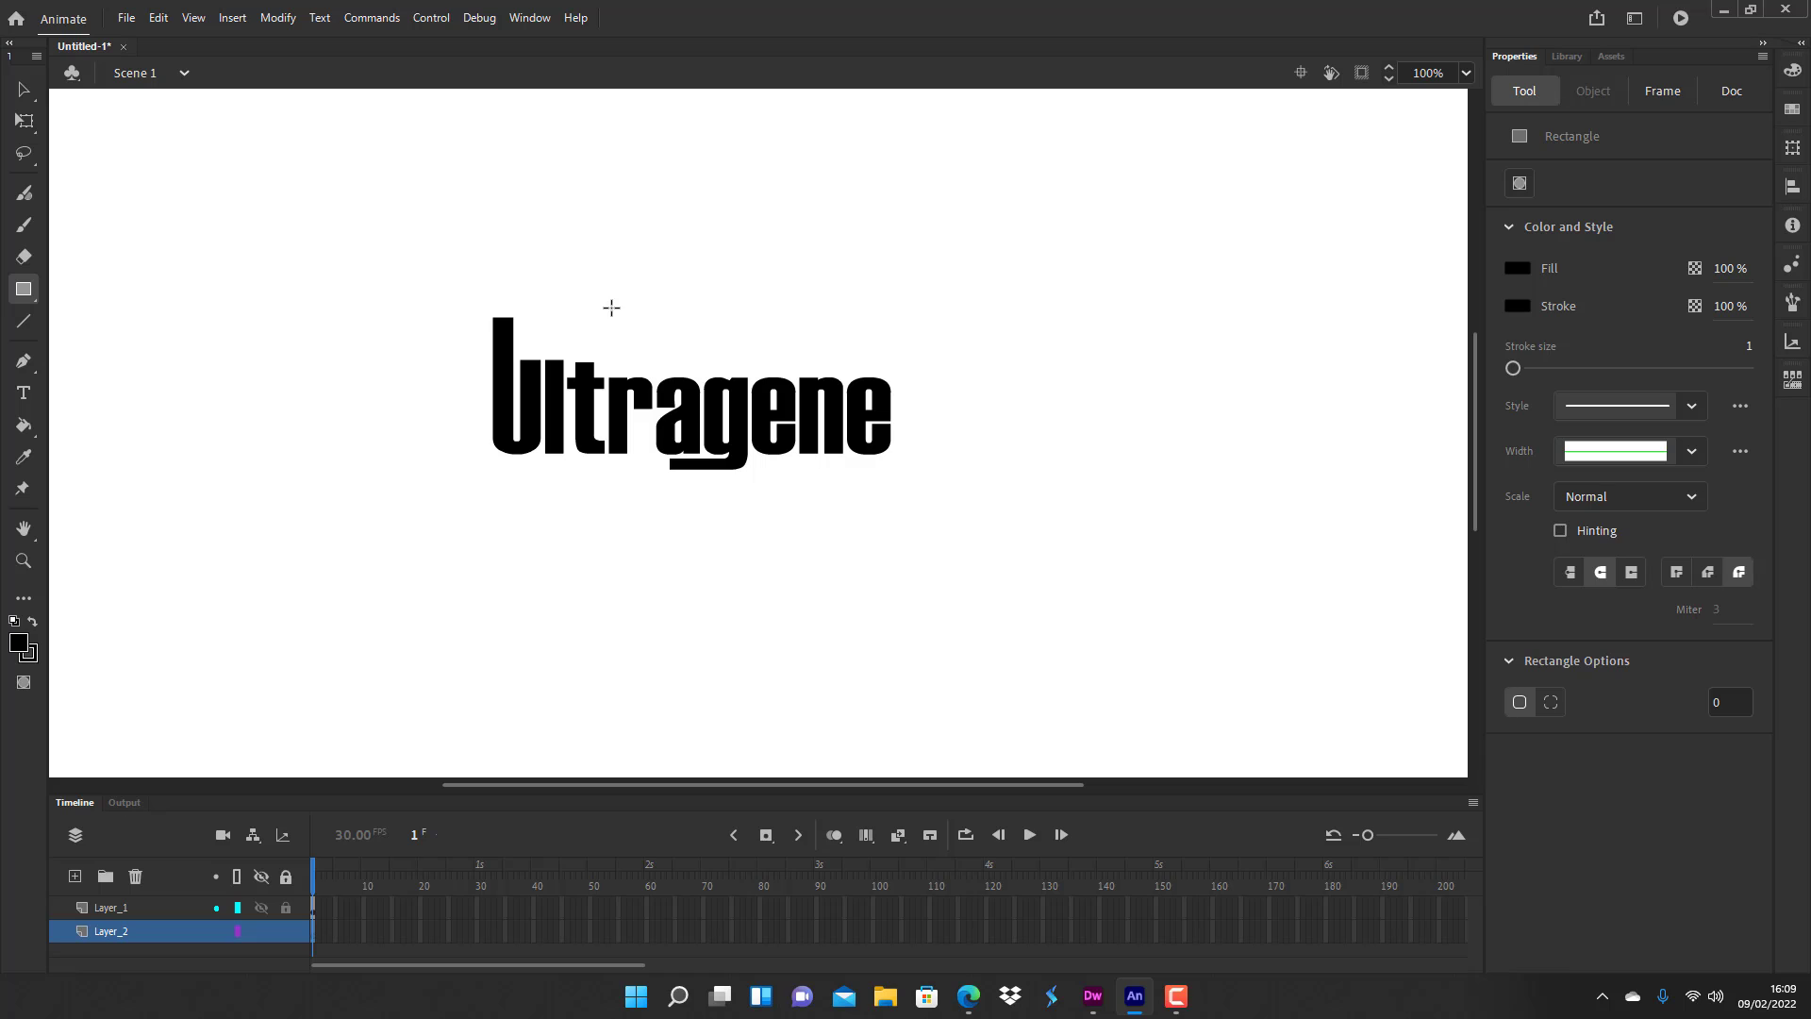
Step: Draw a black bar rightward from the U's spike and convert it to movie clip logoBox
drag(525, 332, 946, 352)
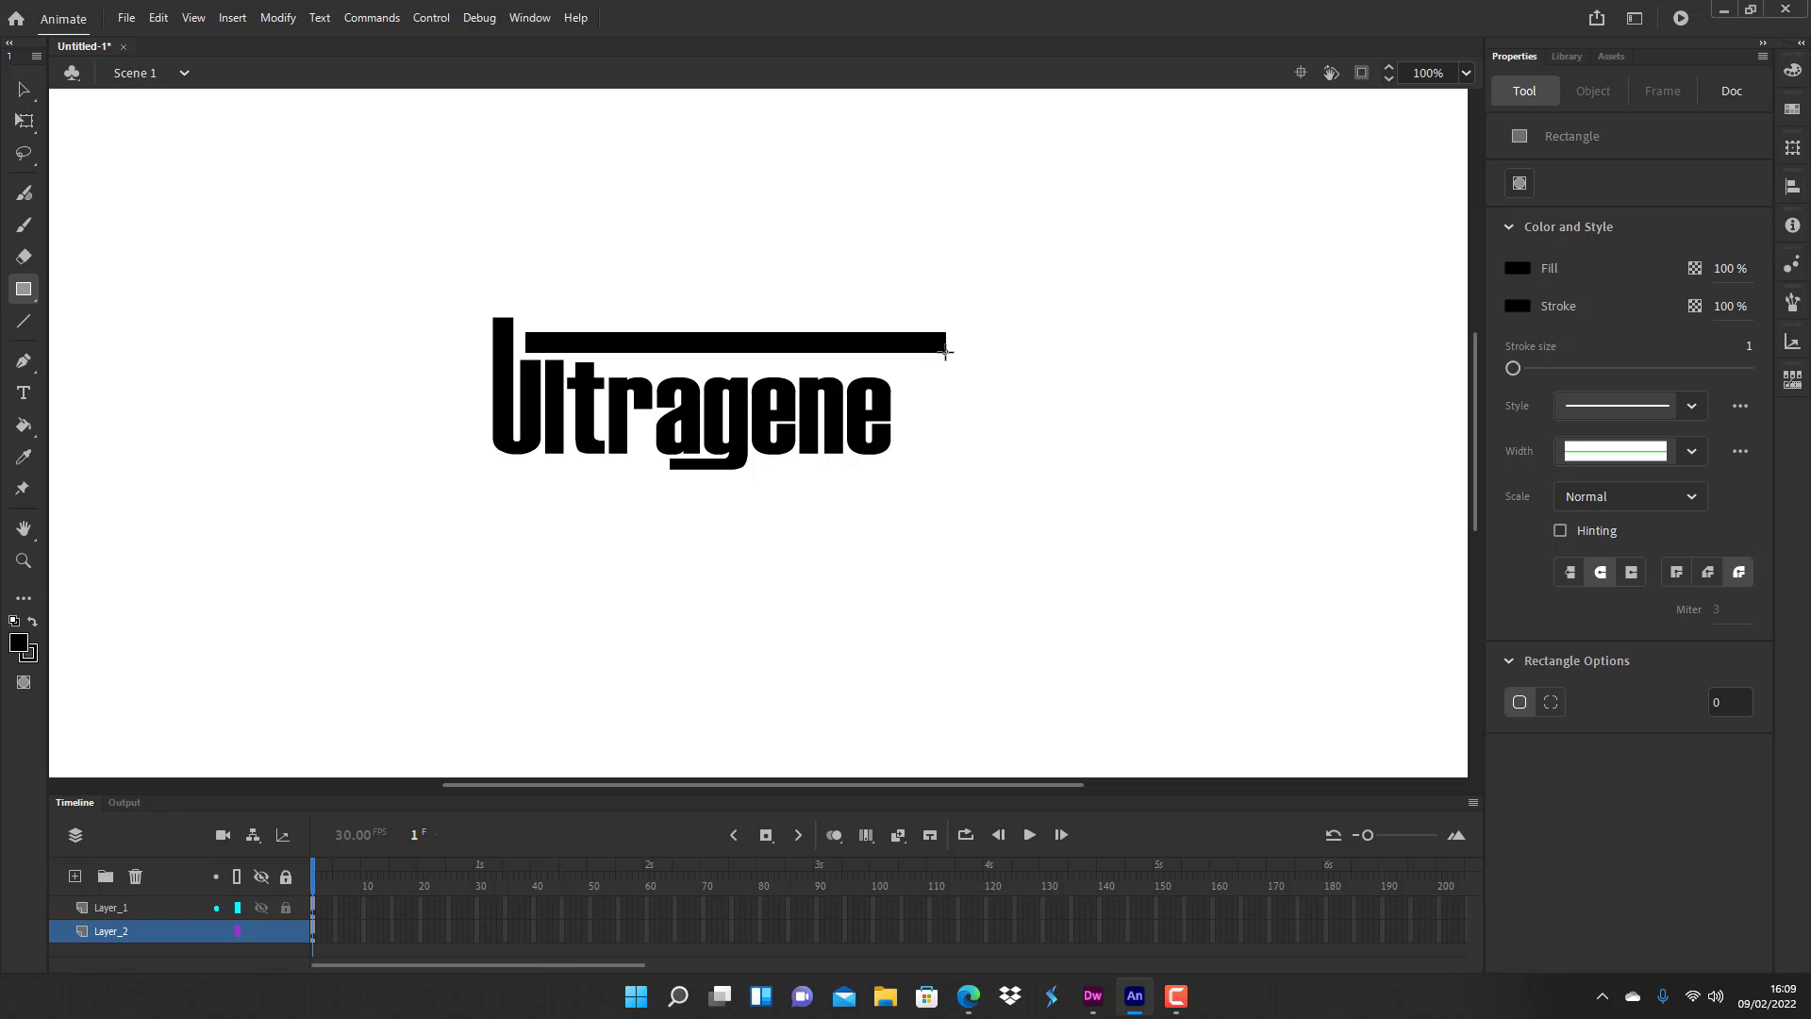
click(24, 91)
click(766, 349)
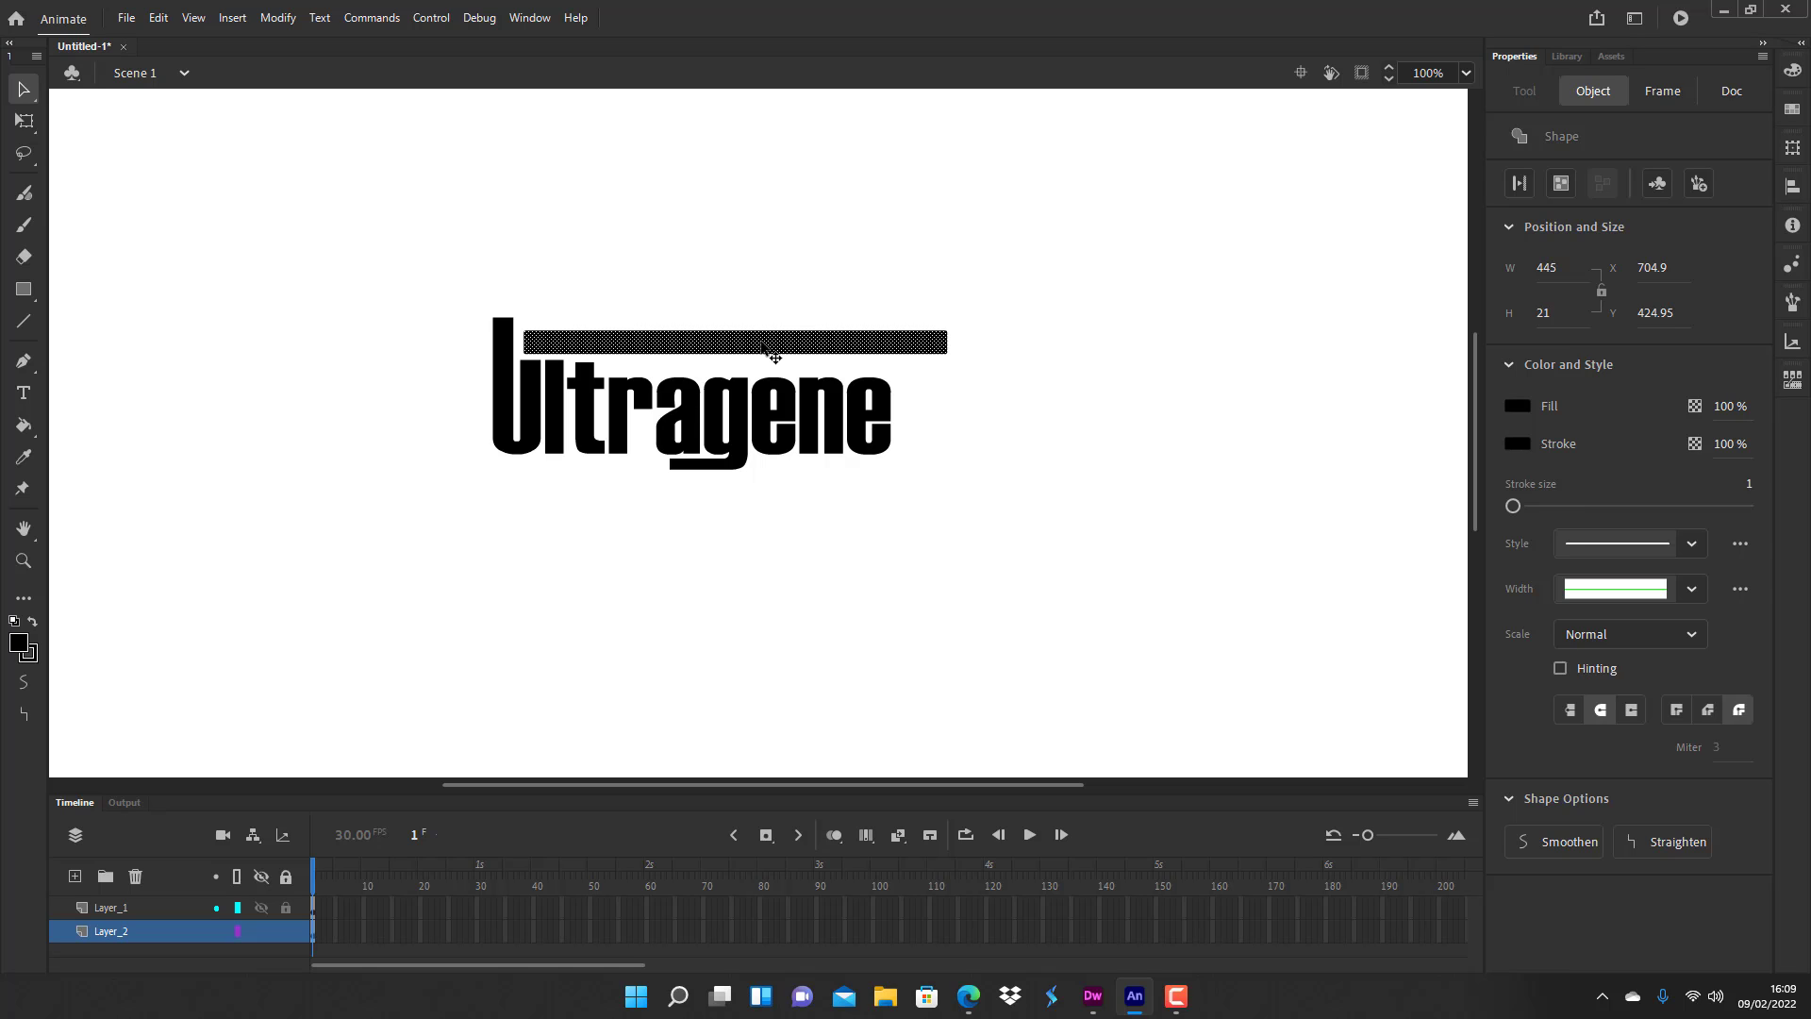
key(F8)
key(BackSpace)
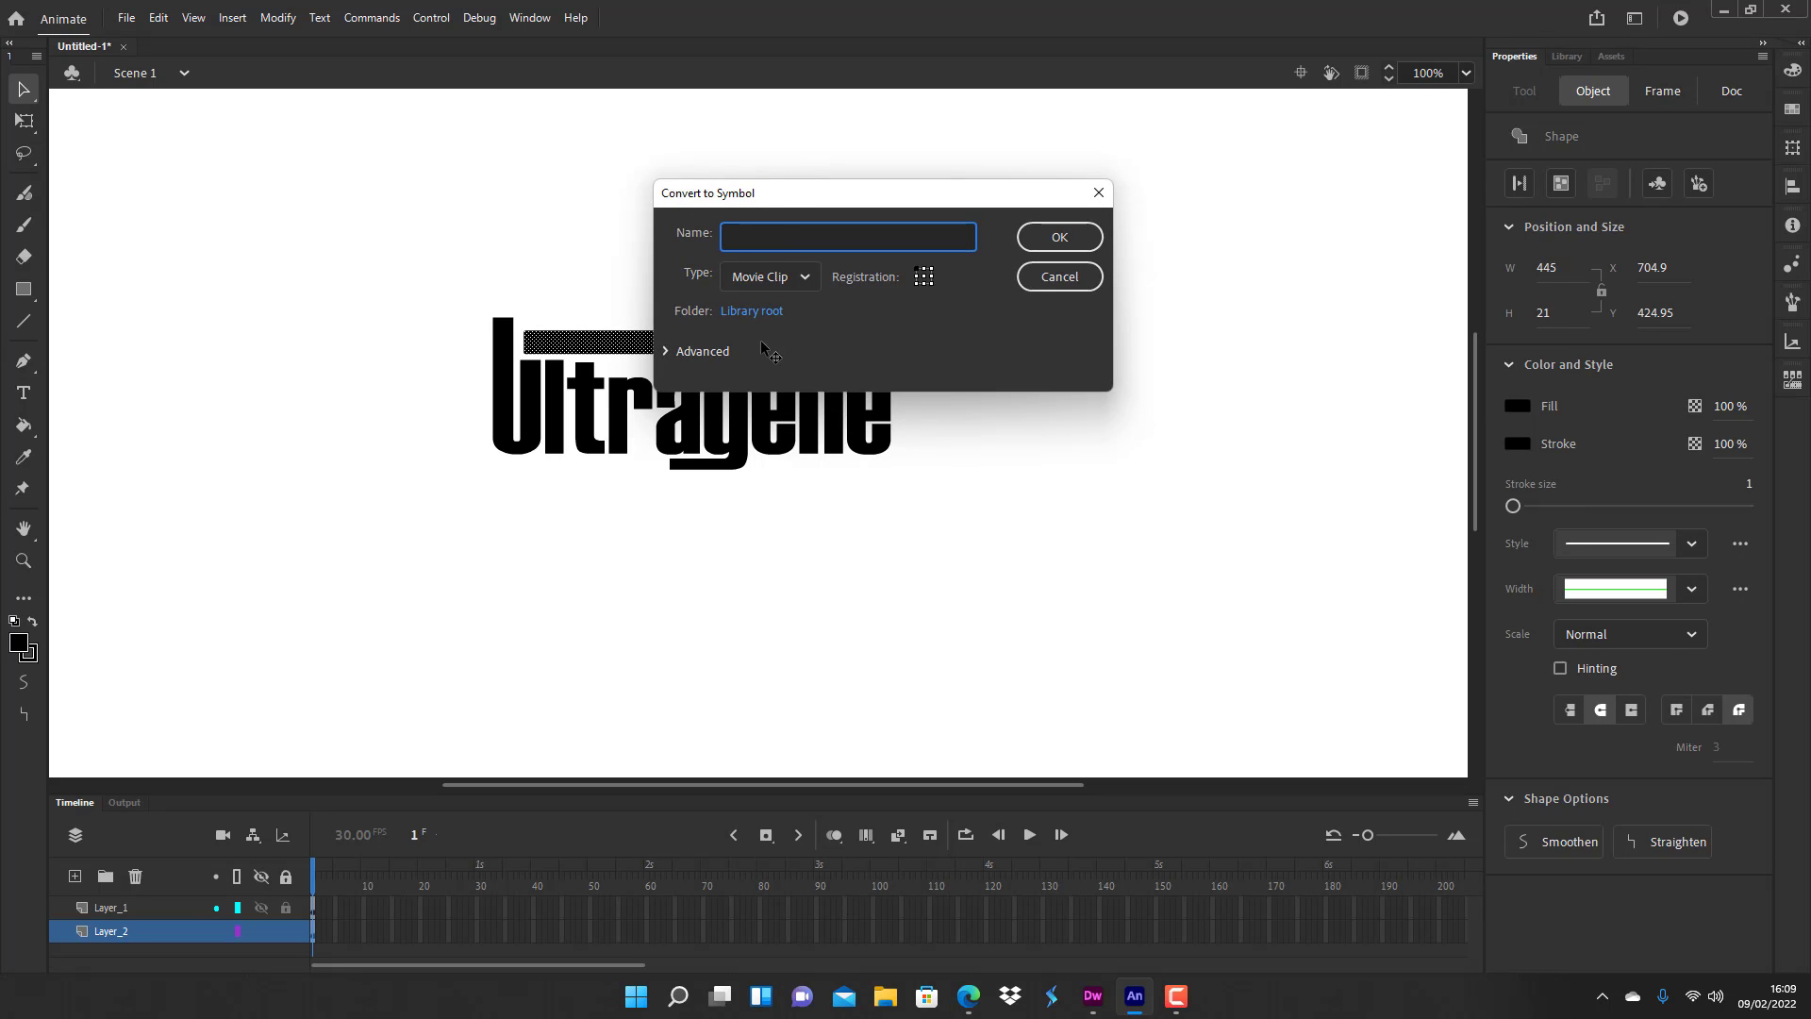
text(logoBox)
key(Return)
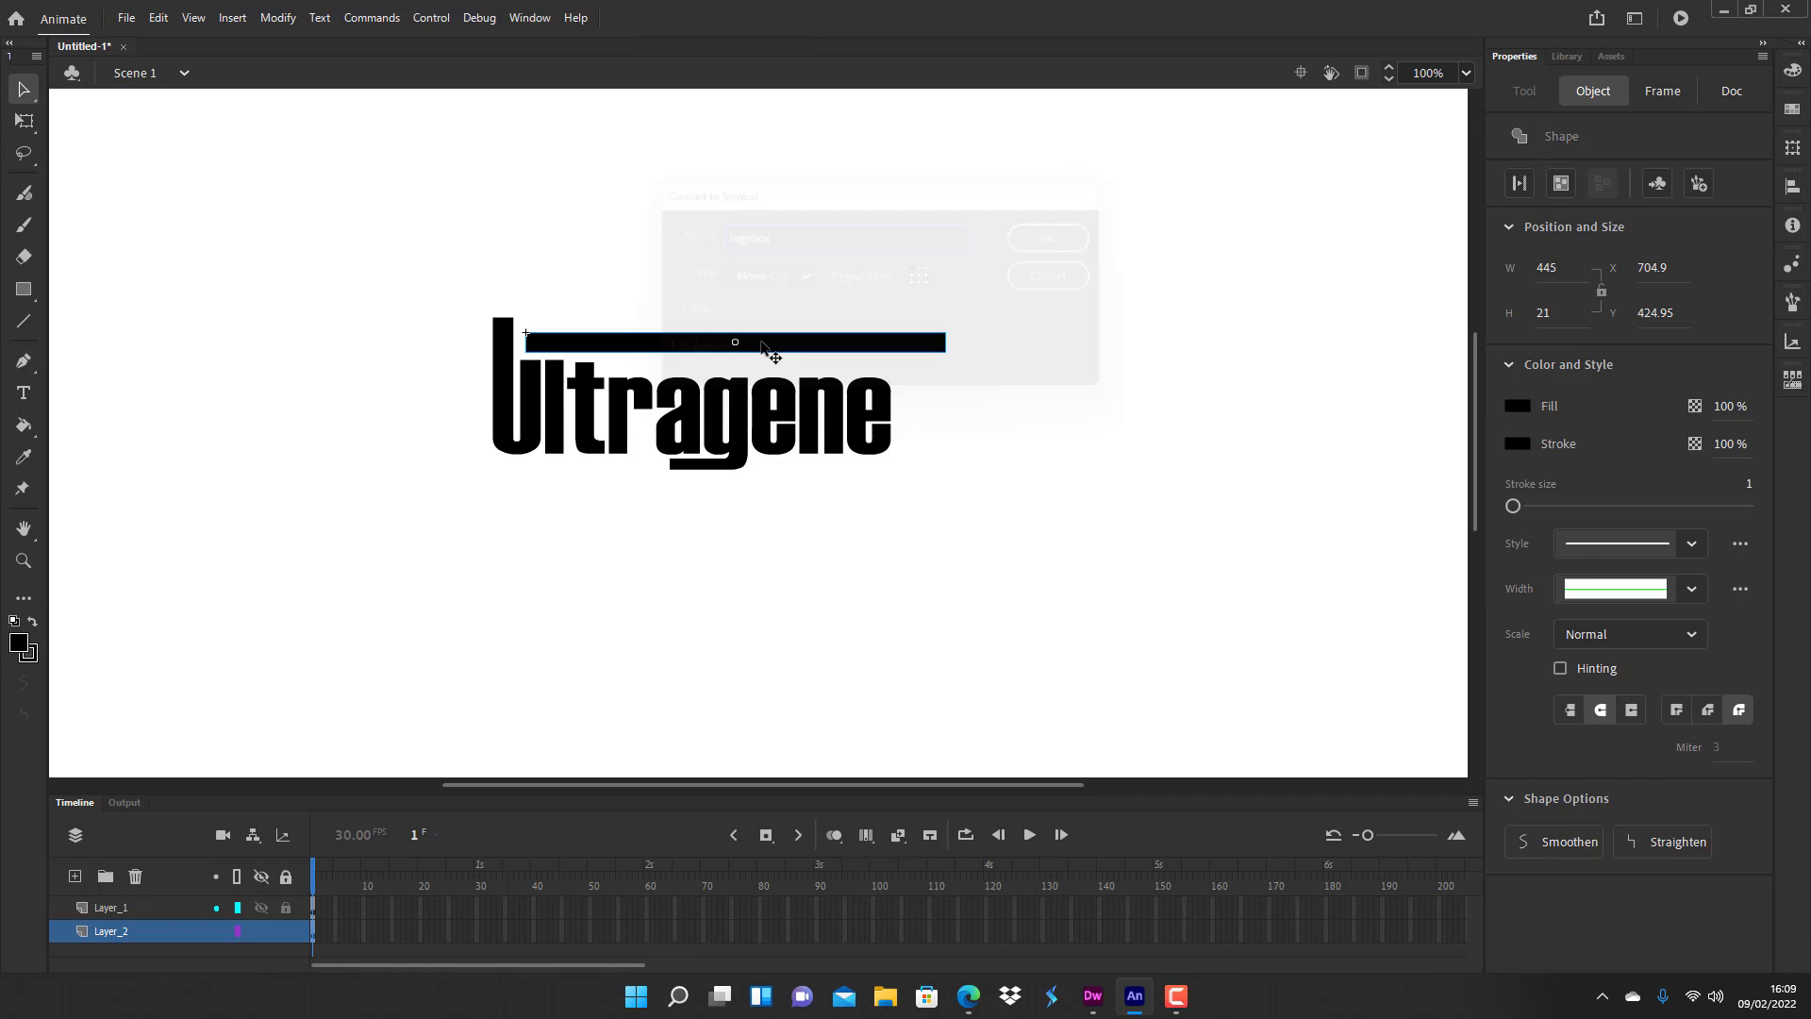
Step: Alt-drag a copy of the logoBox bar to the lower right of the logo
click(850, 672)
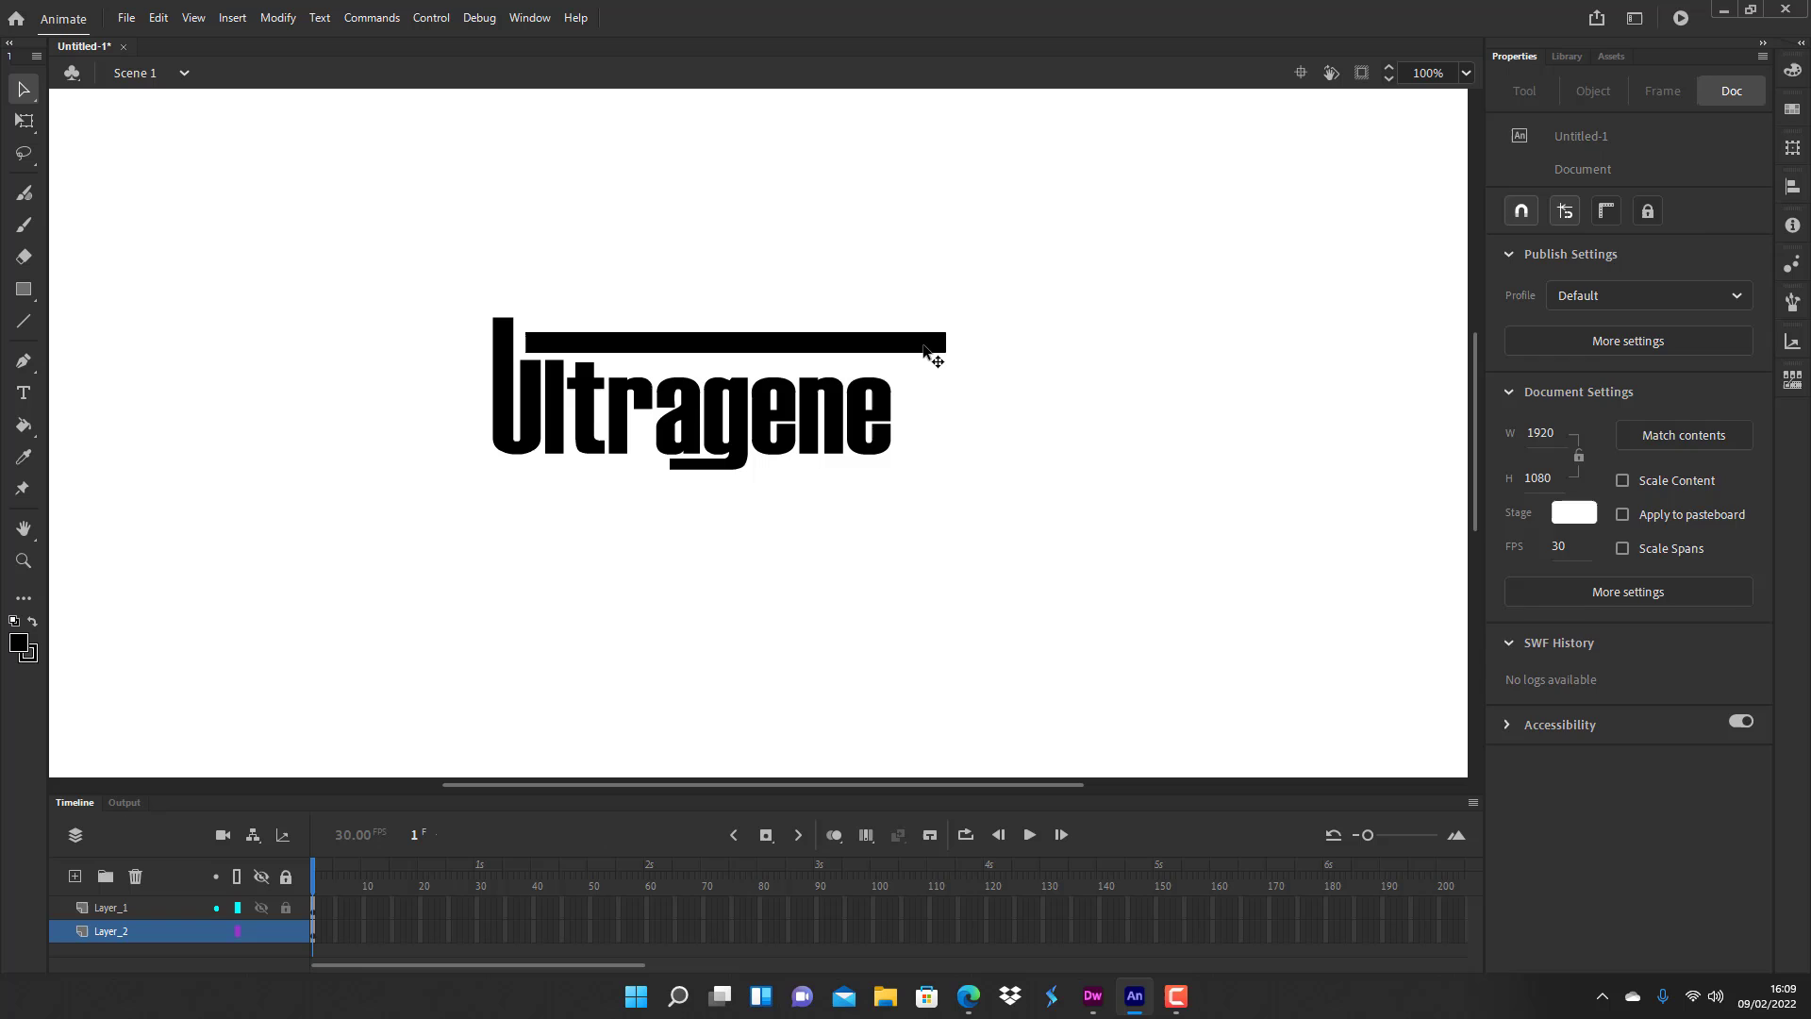
click(927, 355)
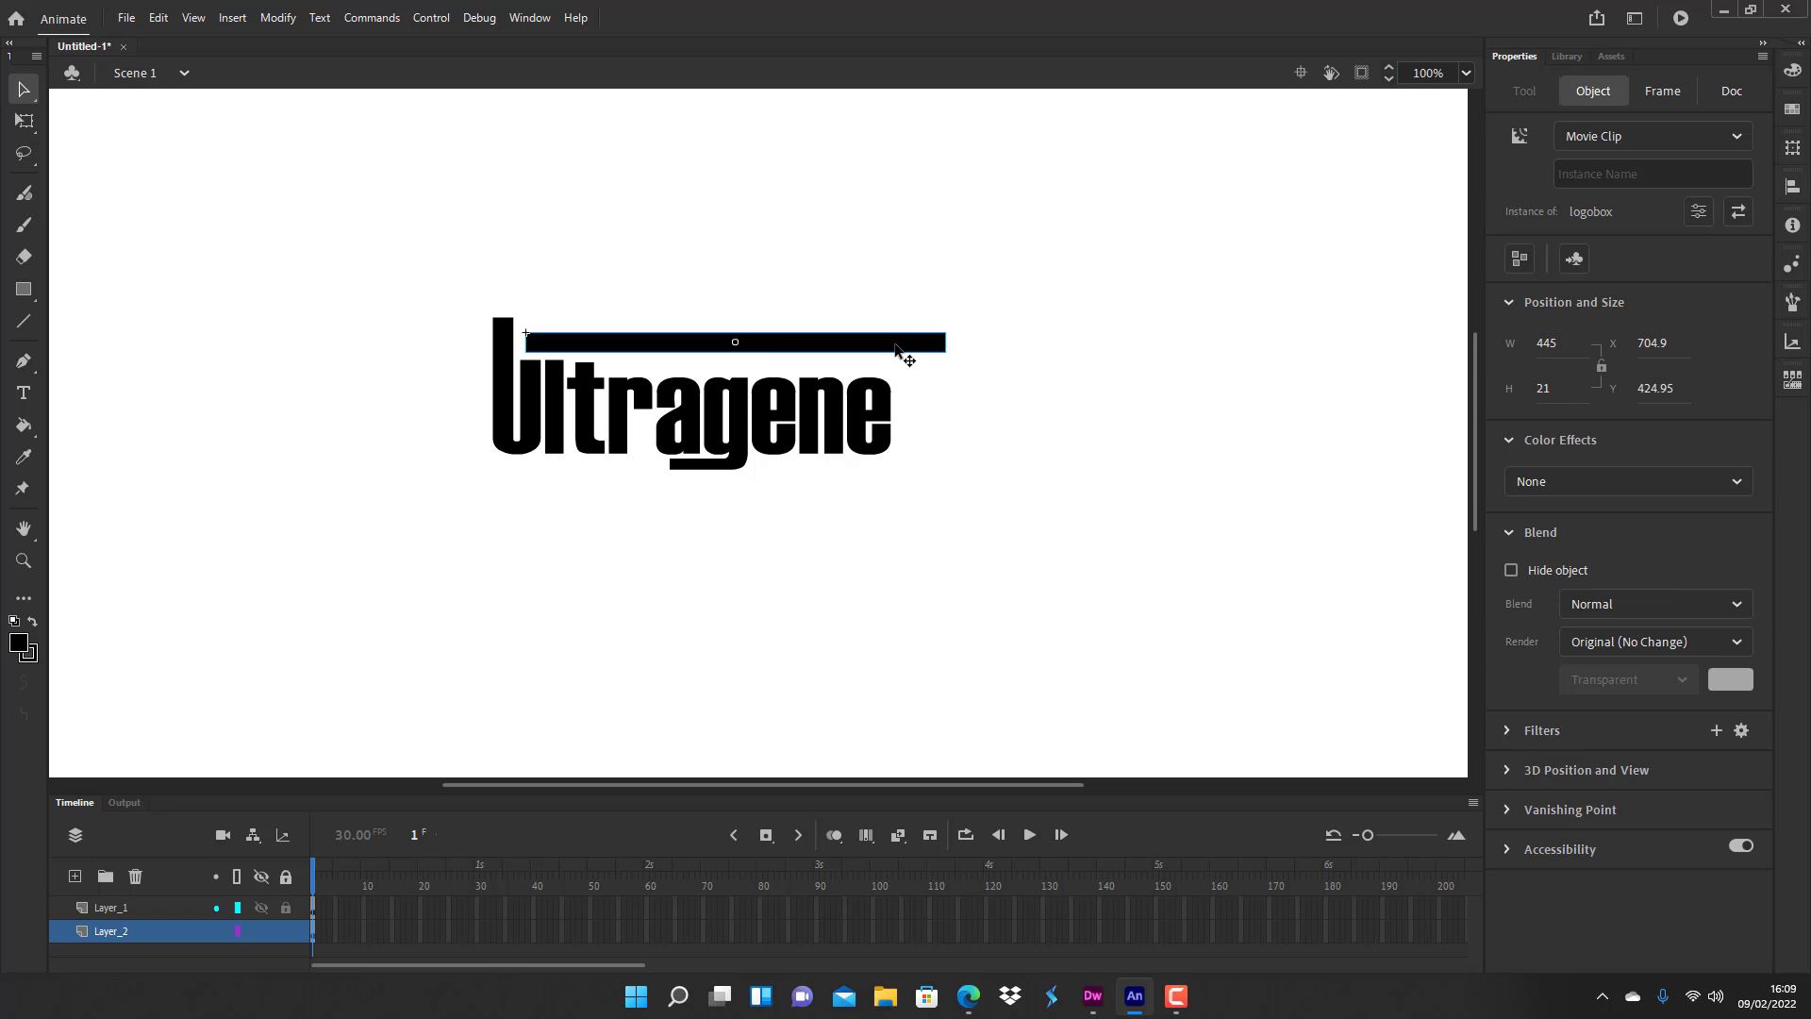
drag(896, 349, 1272, 540)
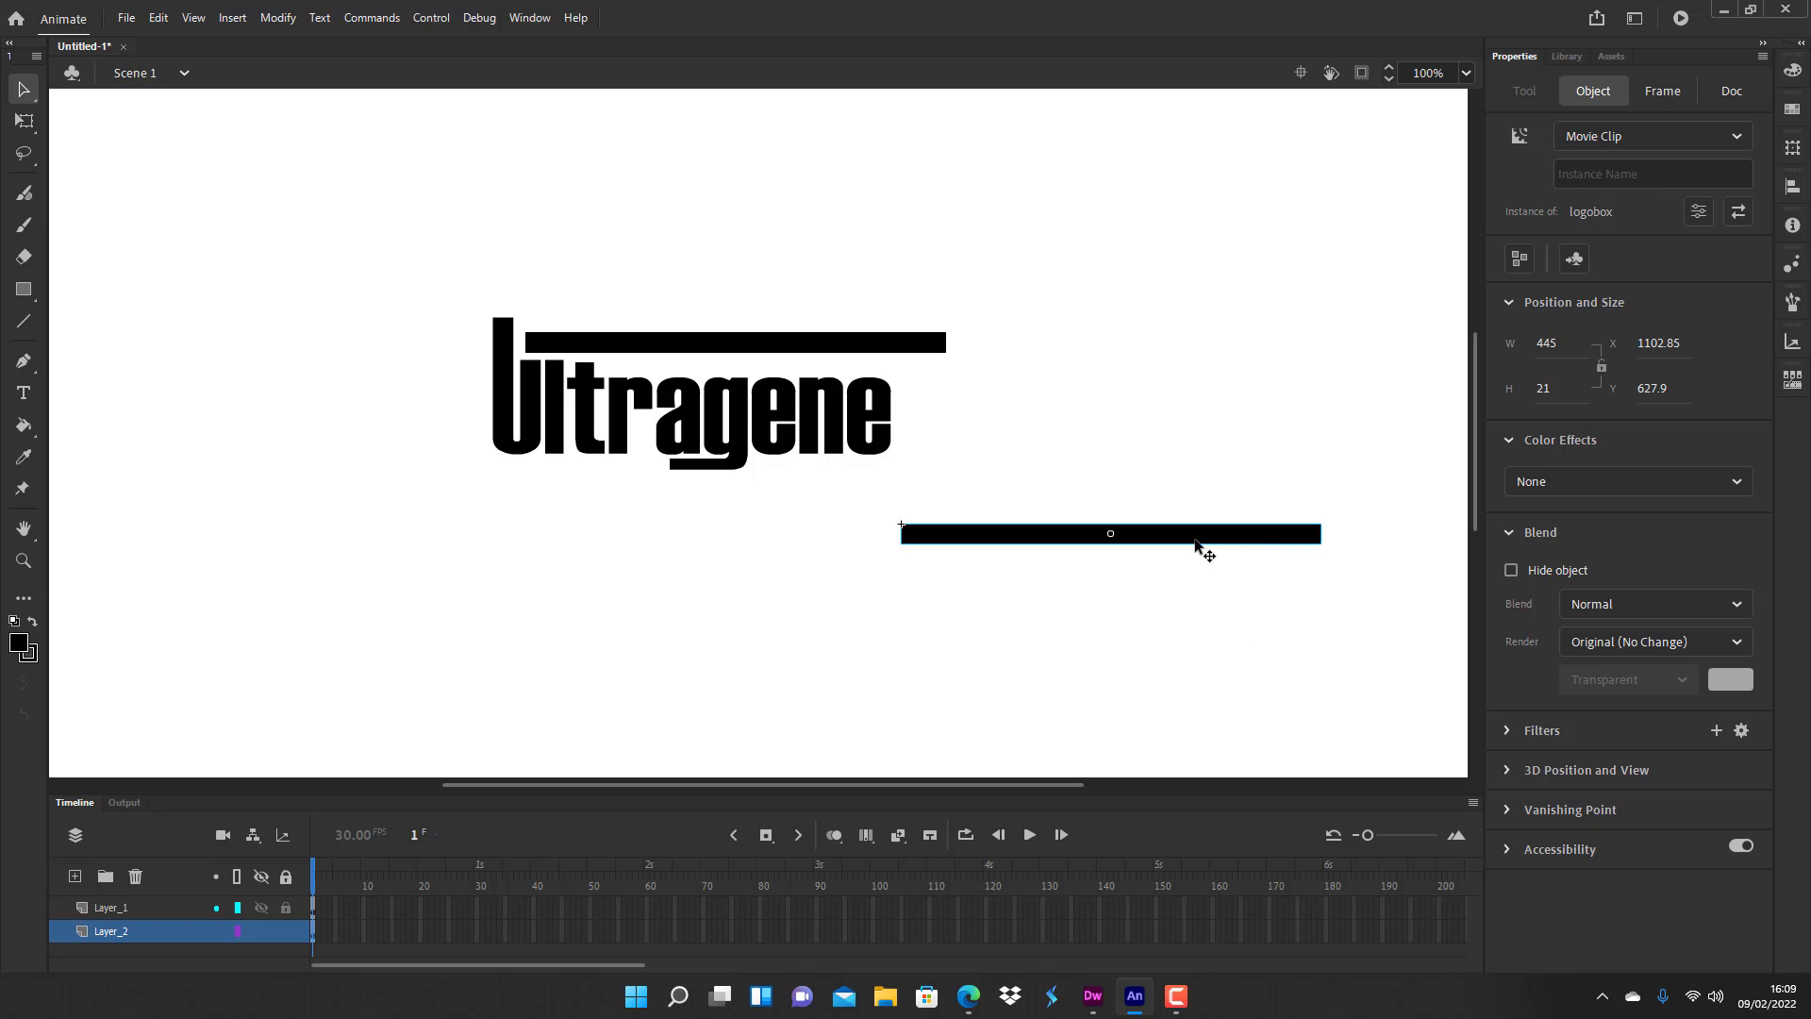
Step: Make the bar copy its own symbol, 'logobox copy', via Duplicate Symbol
right_click(1195, 543)
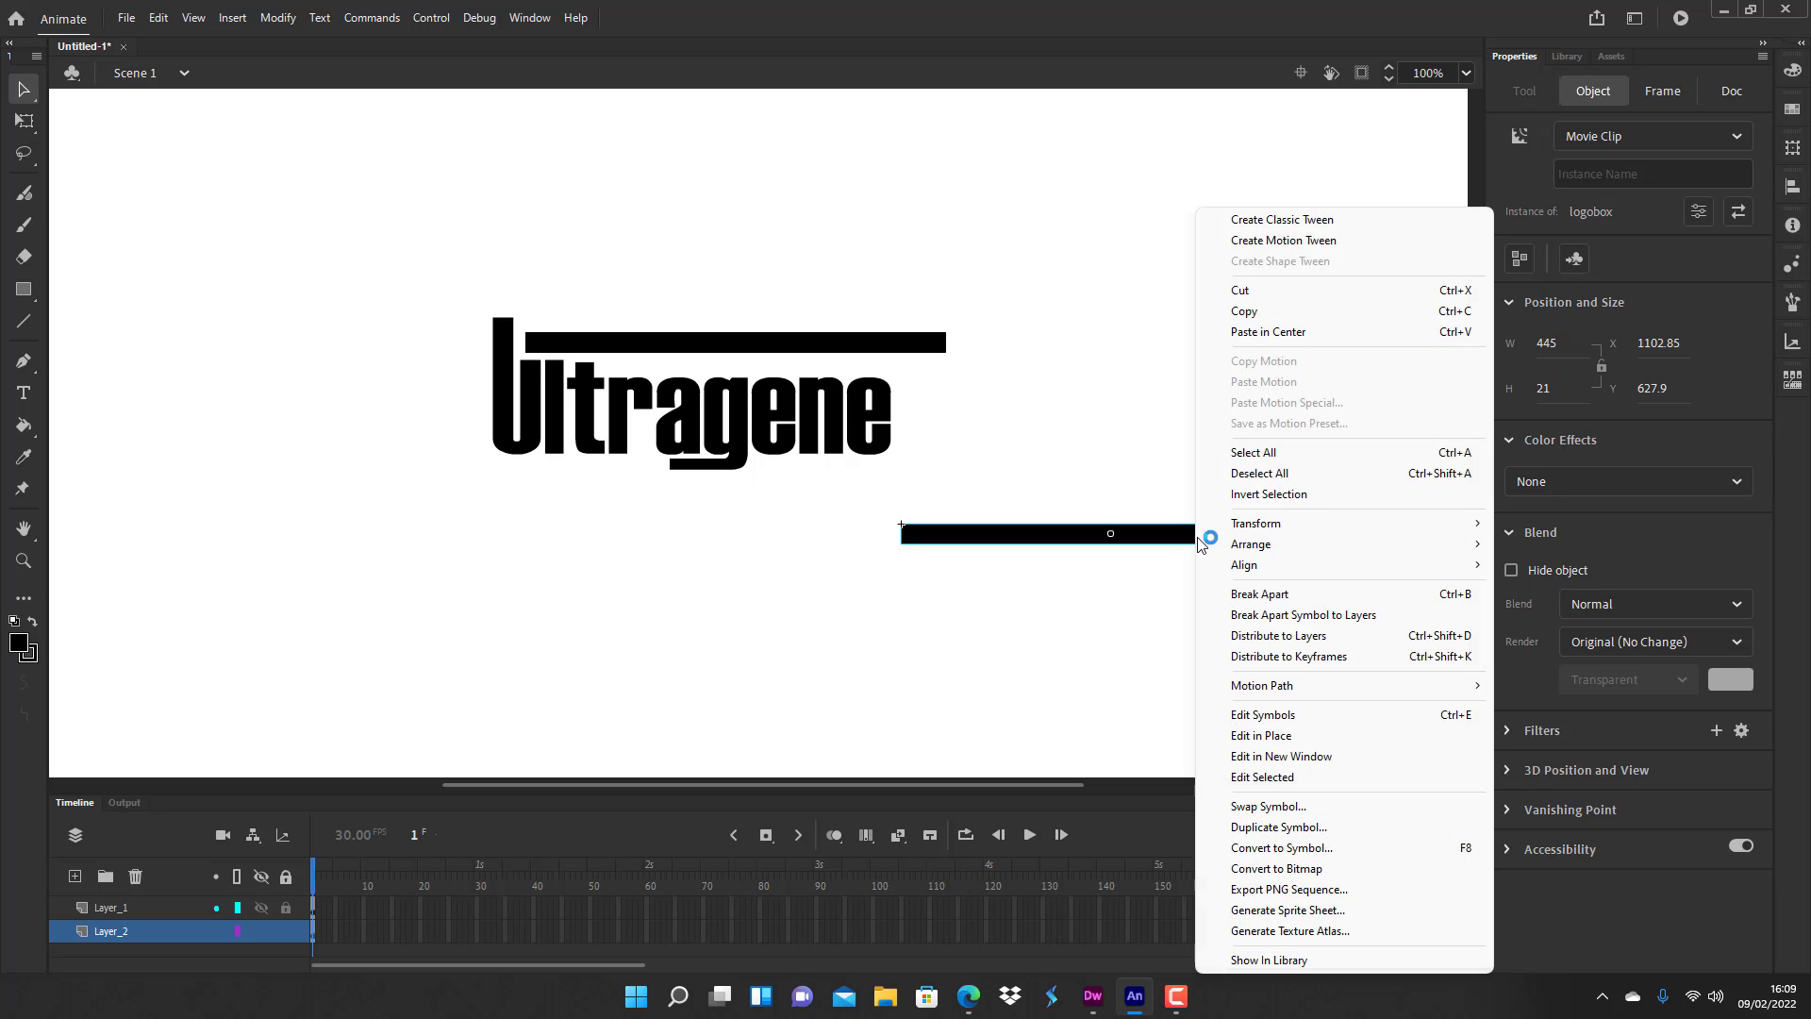
click(1308, 830)
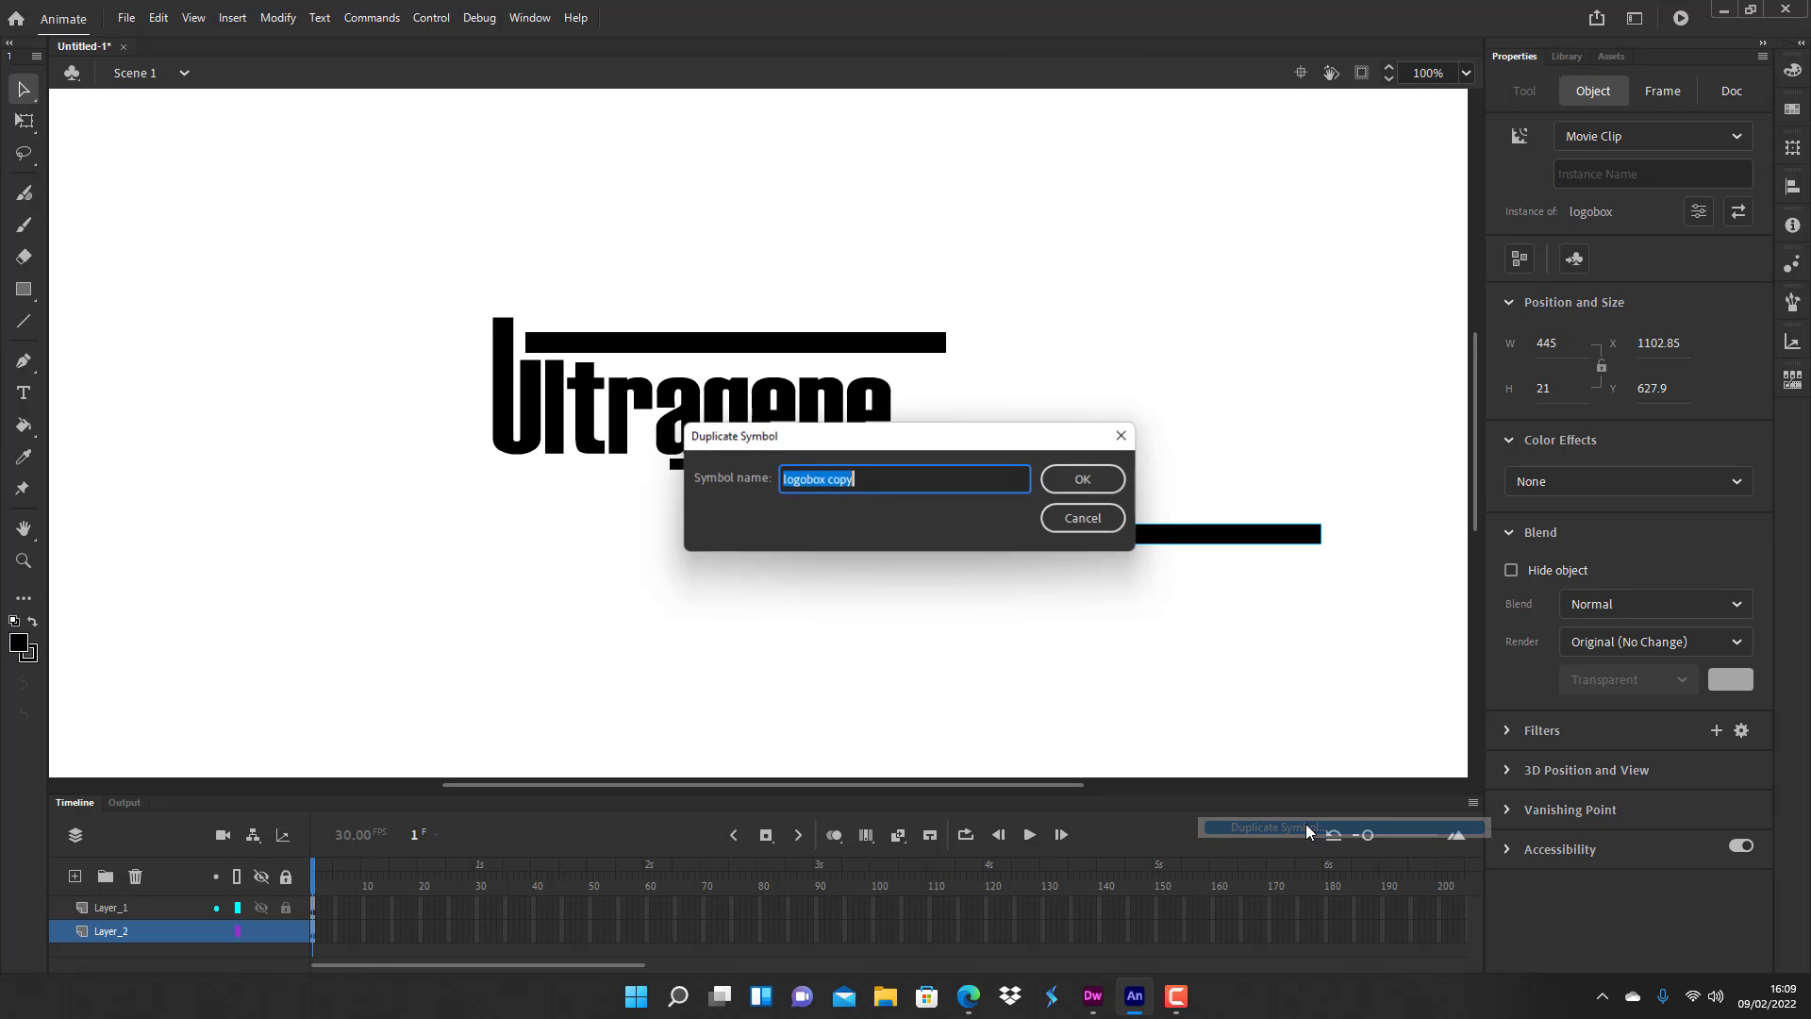
click(1094, 472)
click(1189, 638)
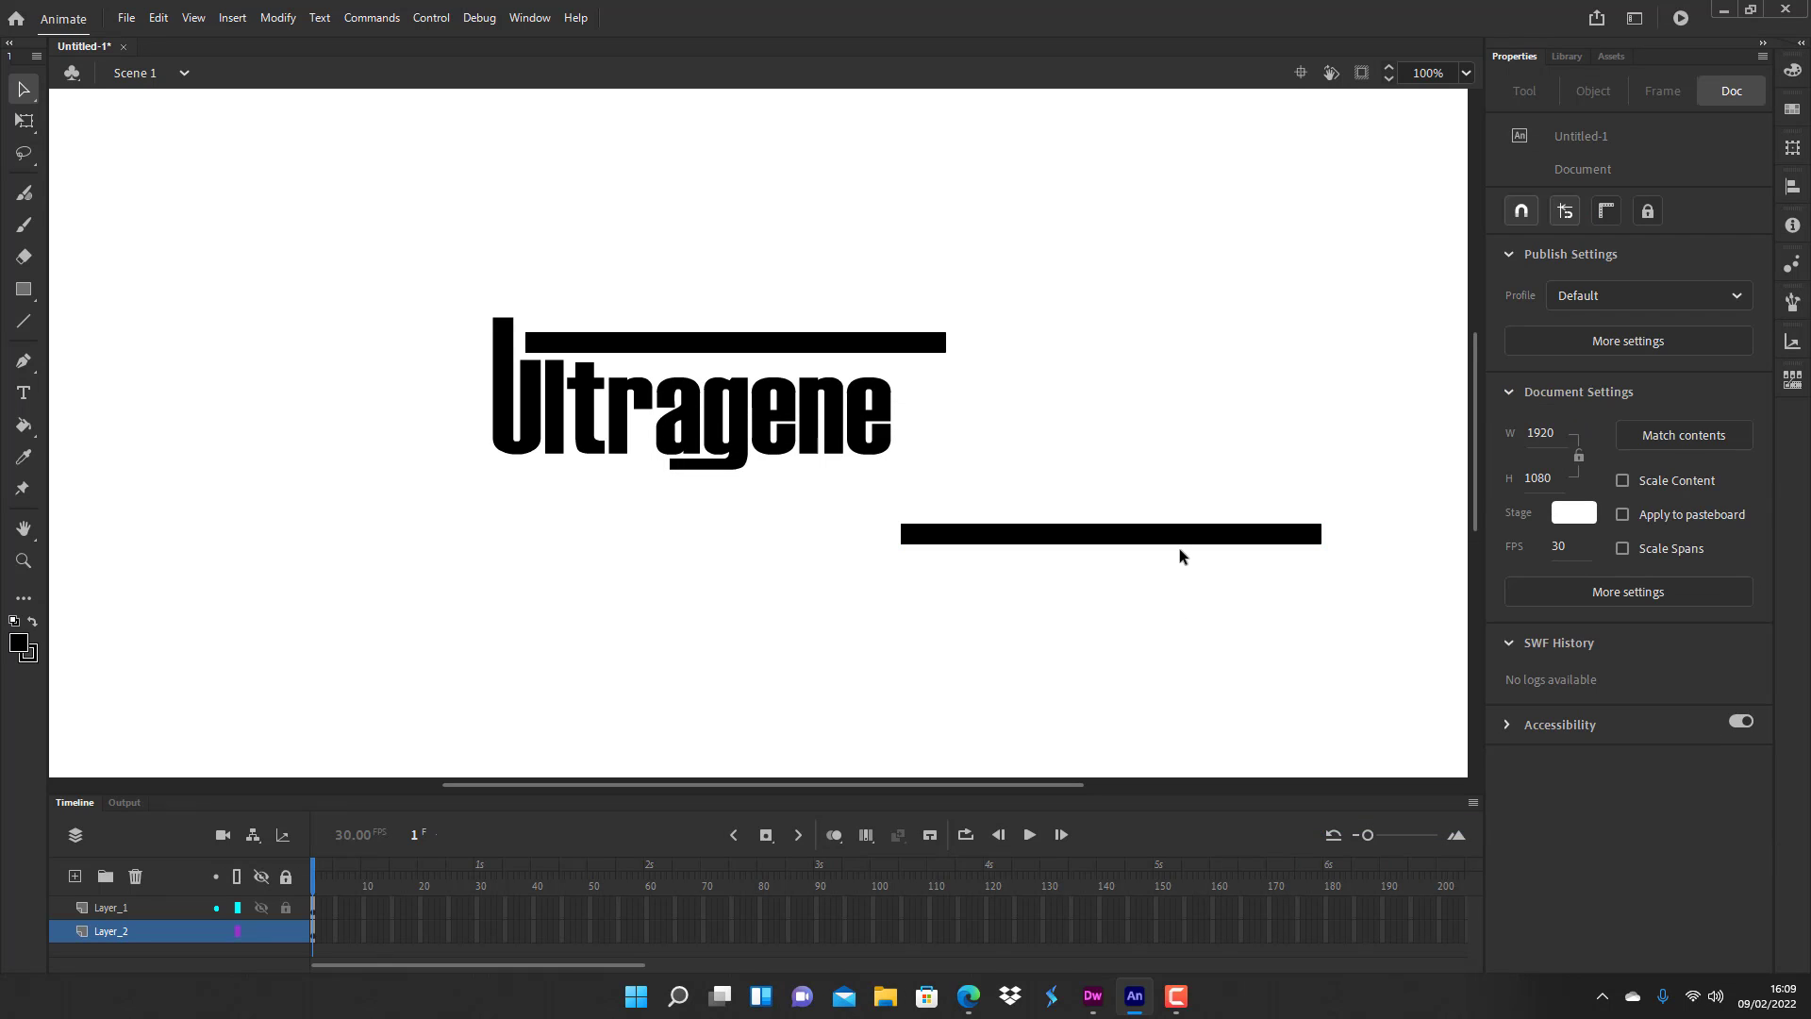
click(1181, 542)
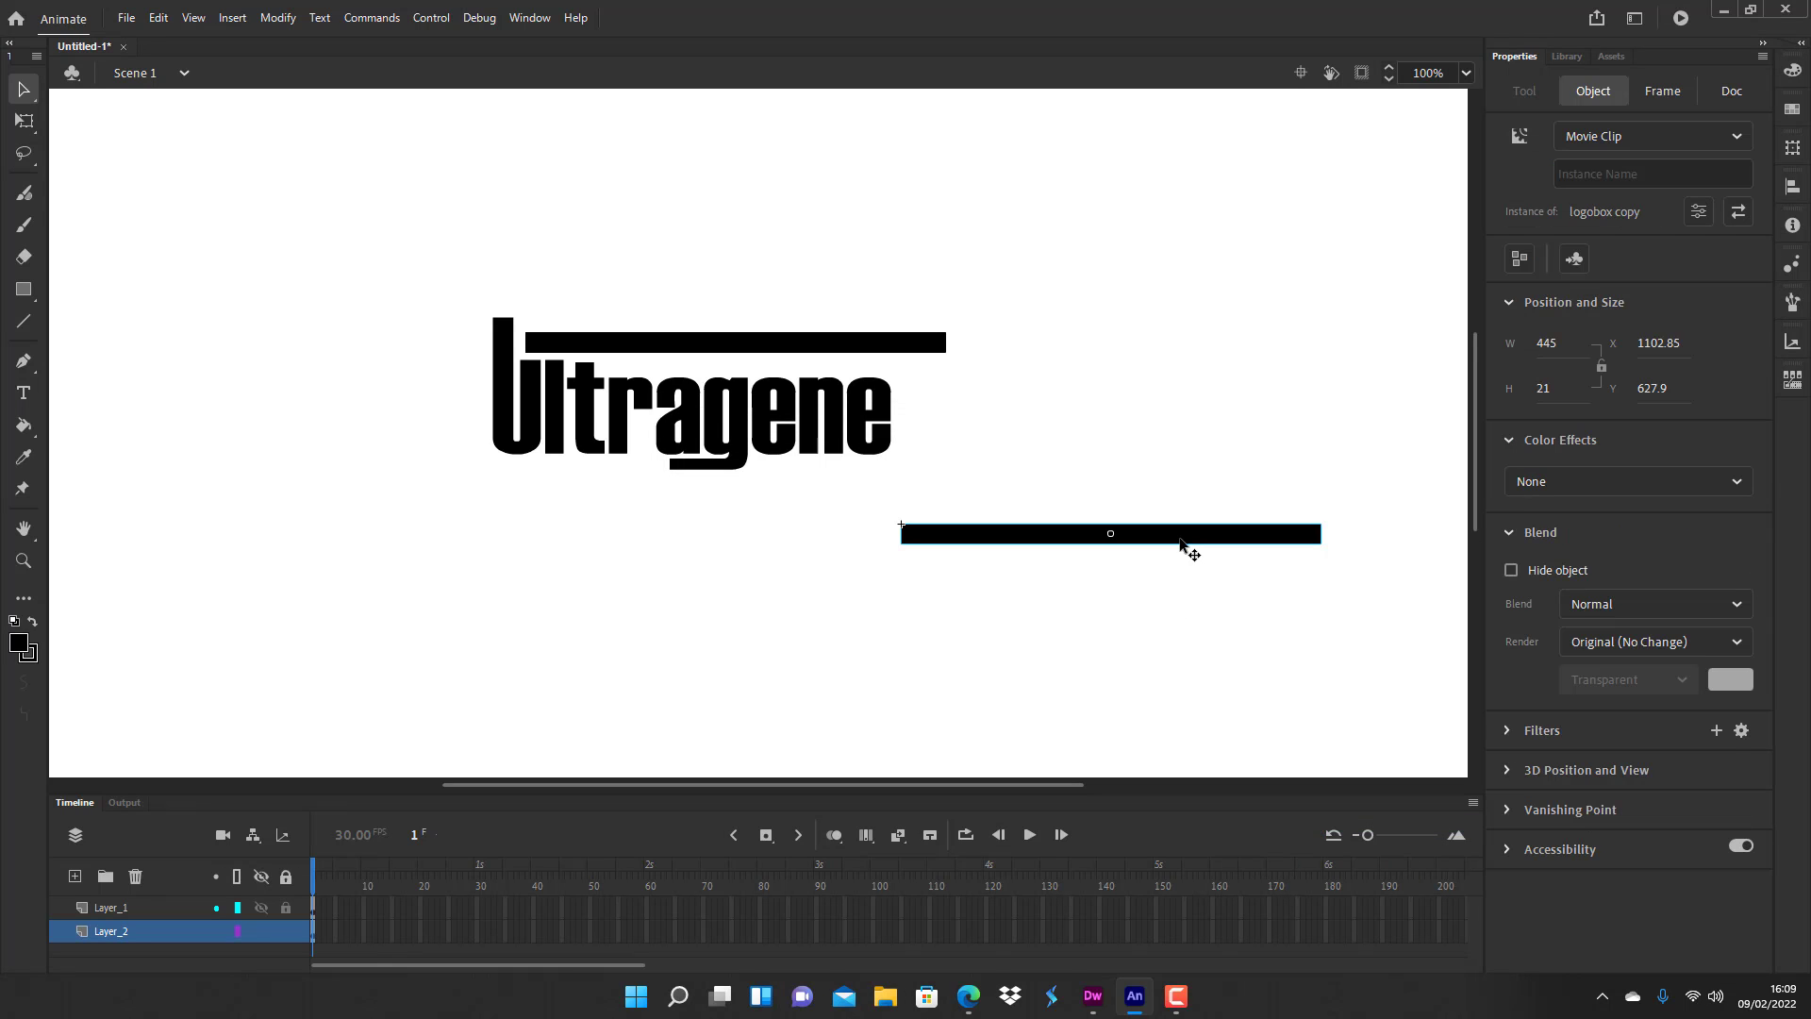
Step: Rotate the copy 90° clockwise and hang it from the top bar's right end
click(278, 18)
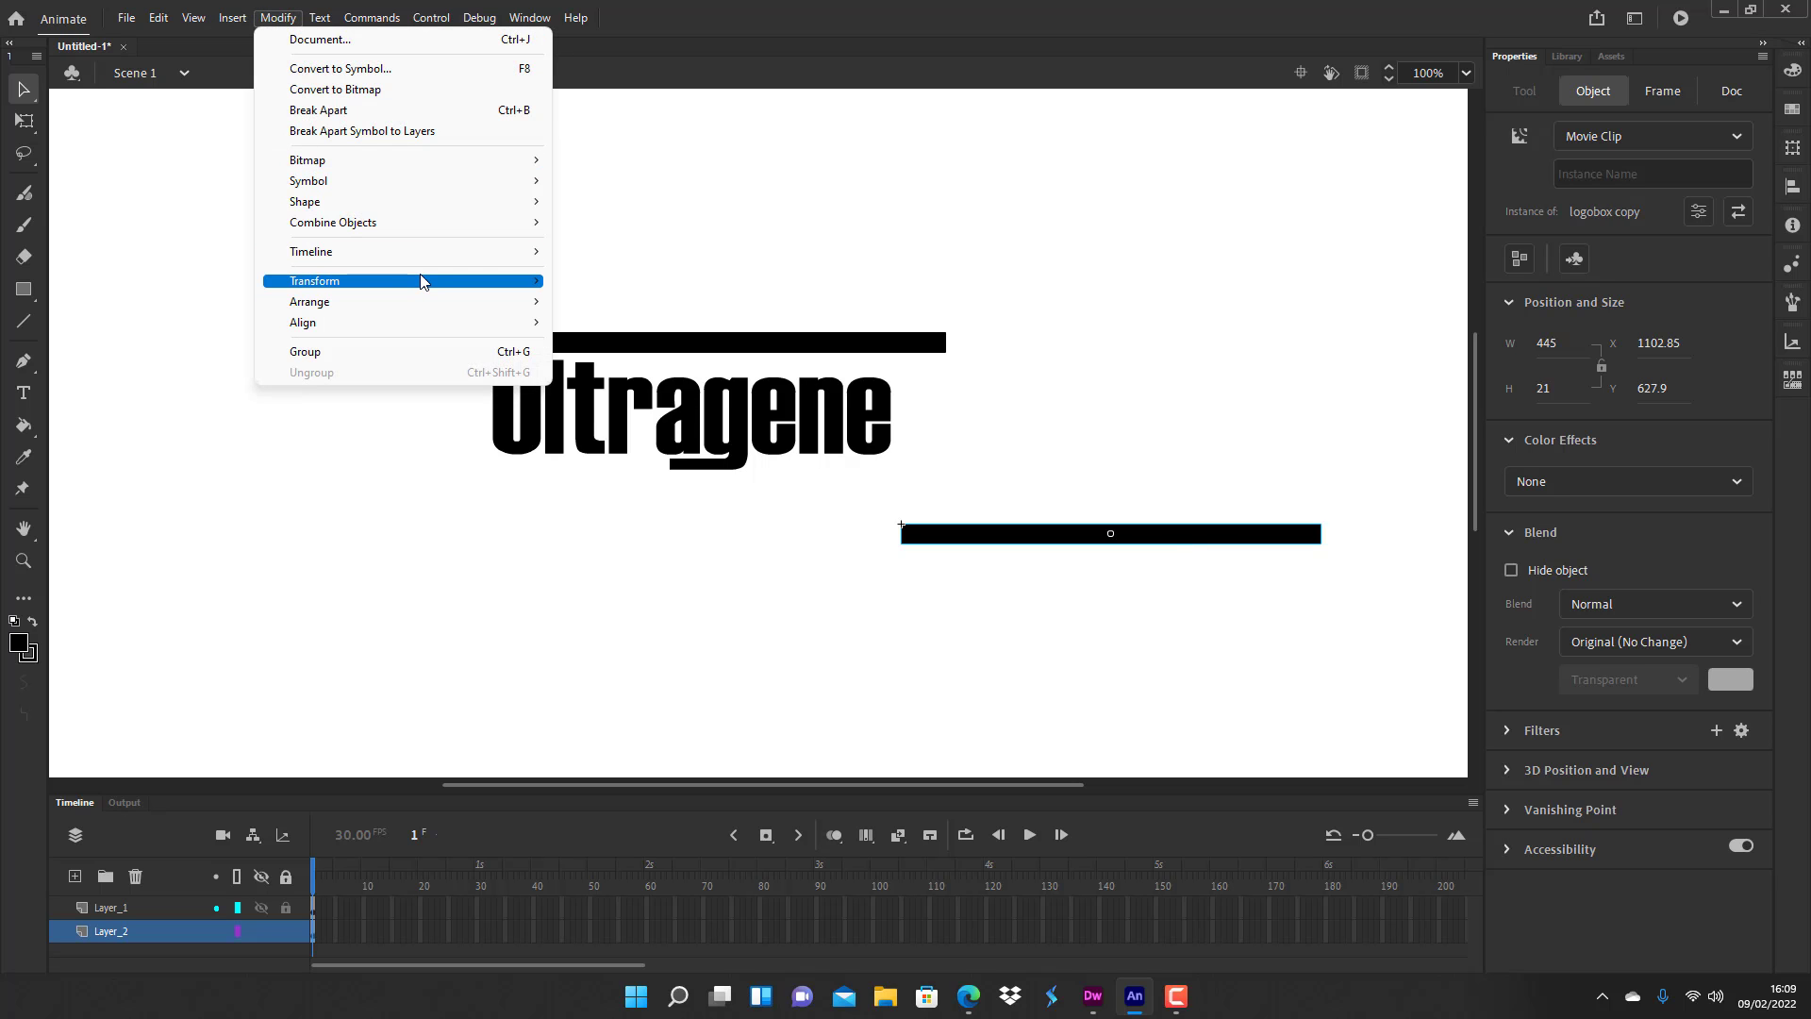
mouse_move(416, 281)
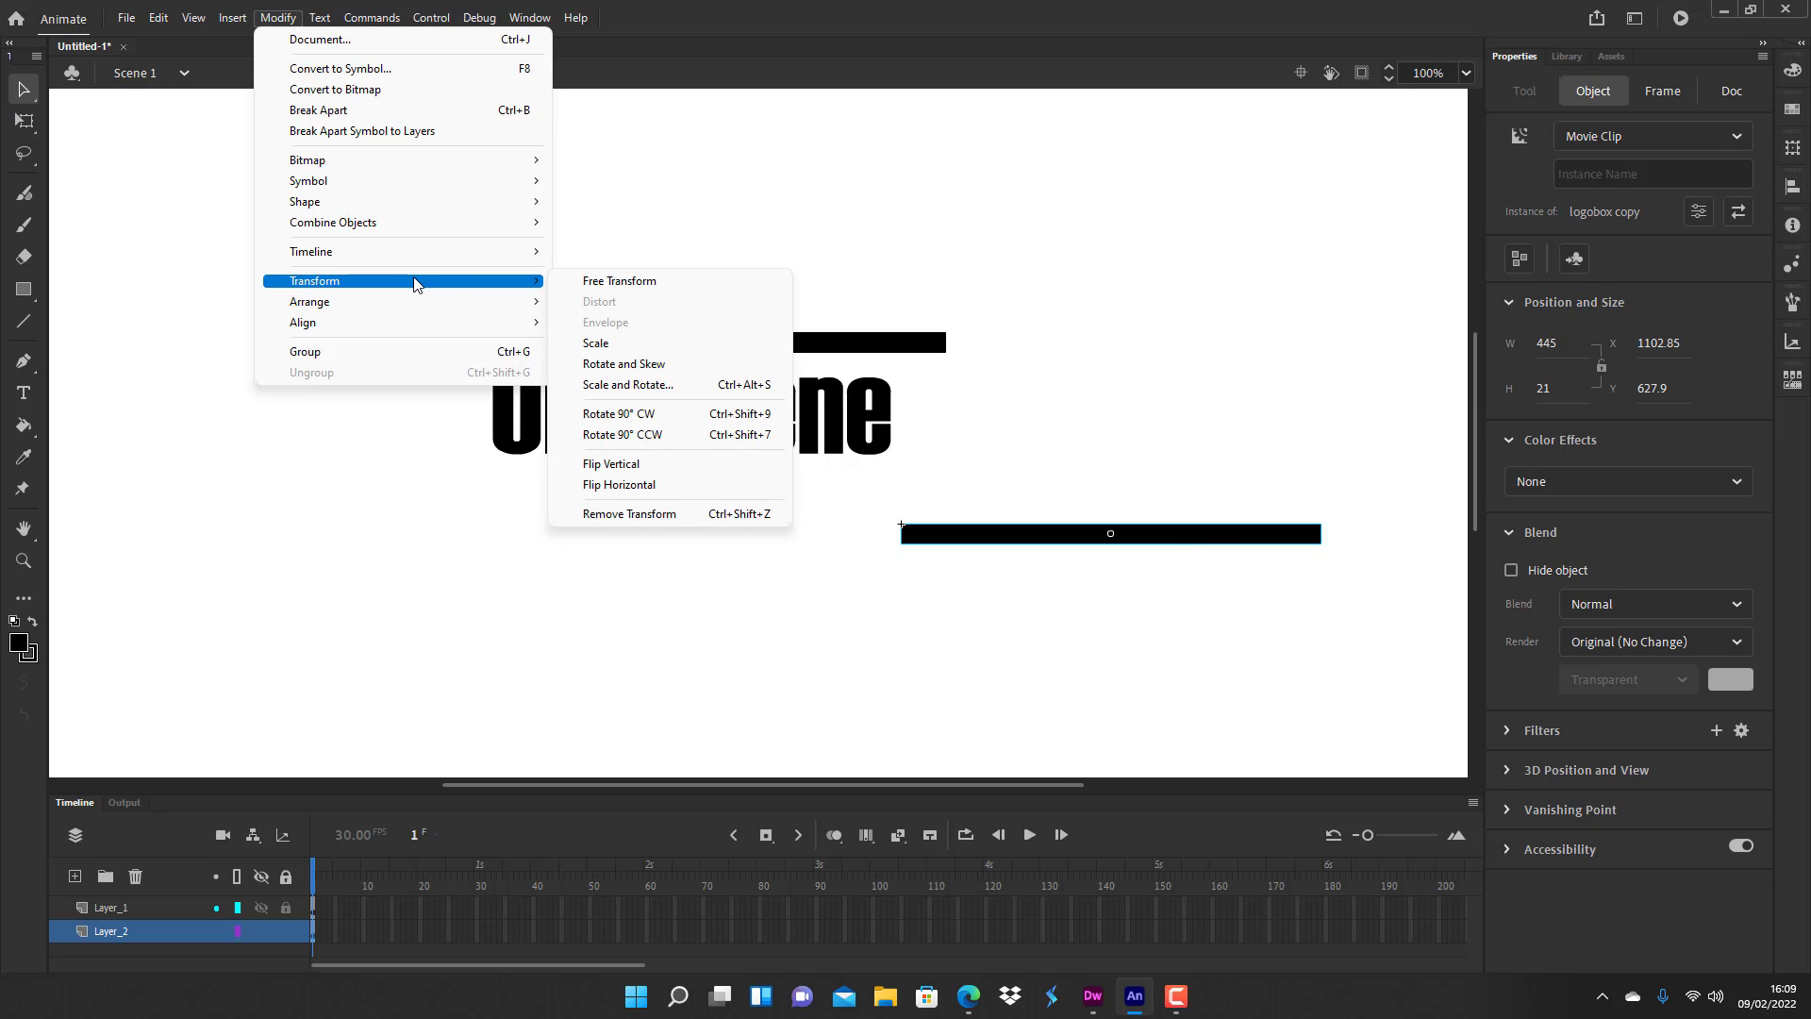
click(703, 413)
click(1085, 552)
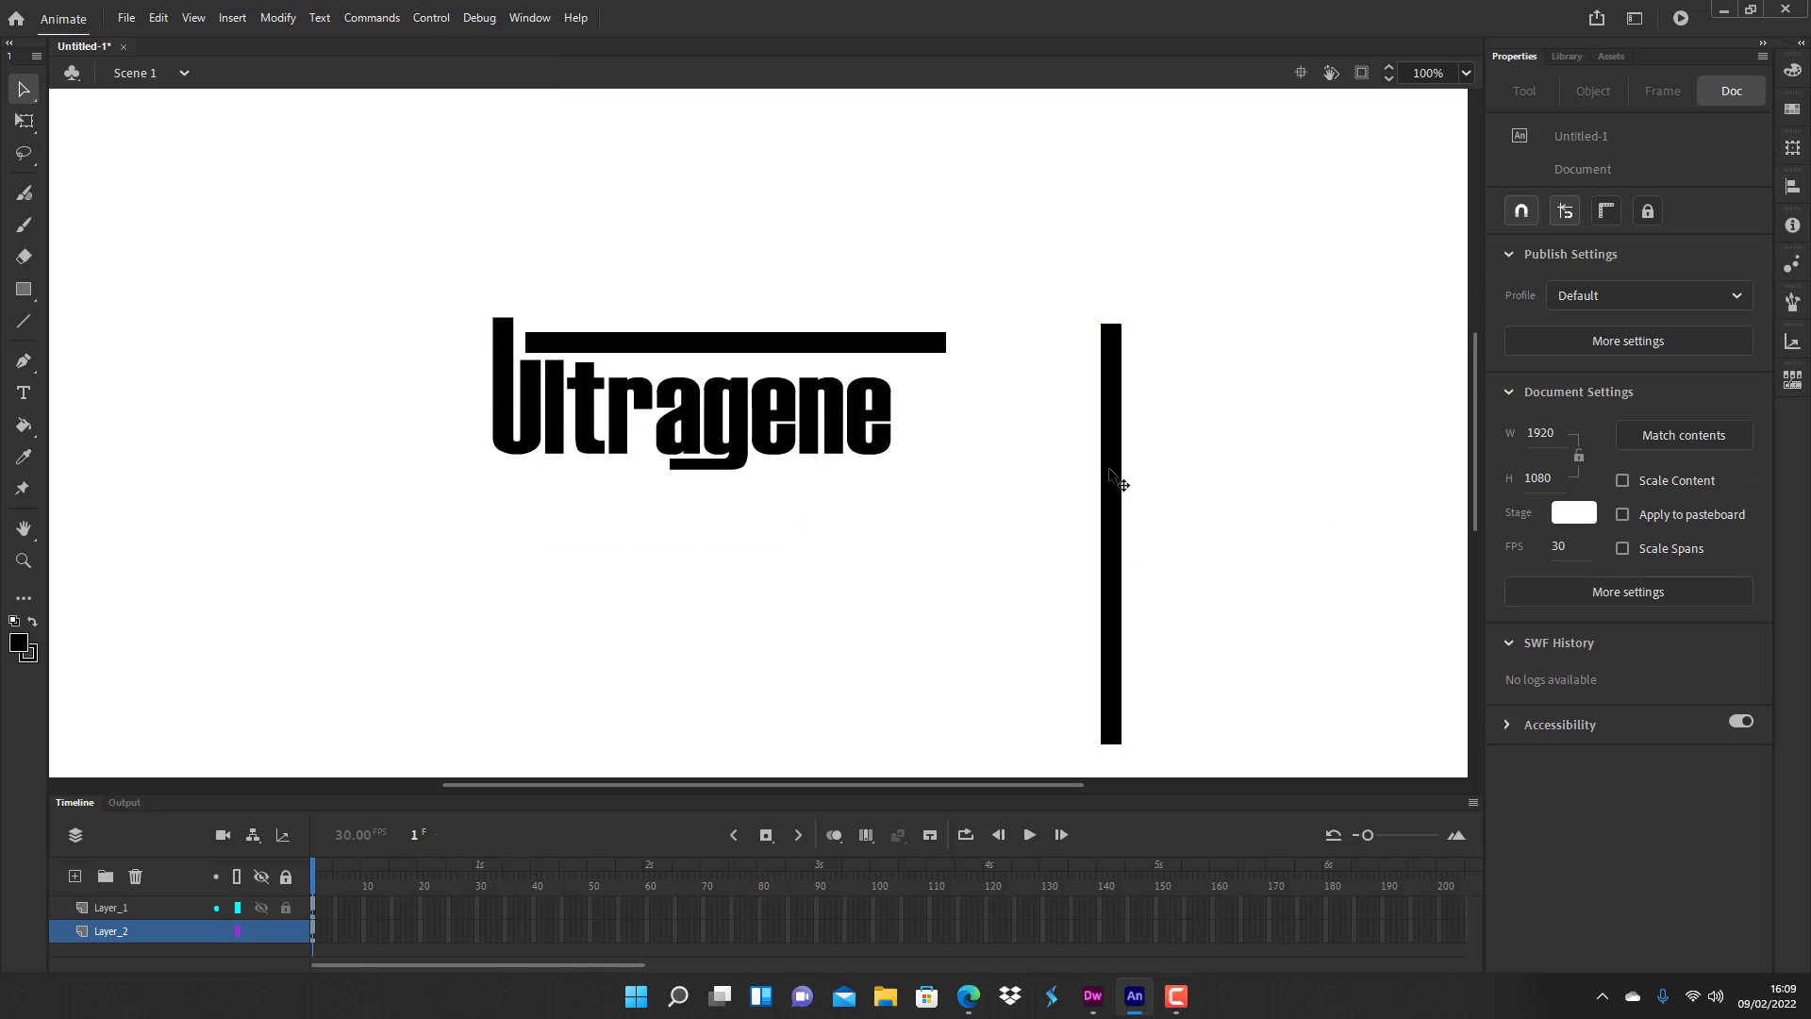
drag(1116, 485, 943, 486)
click(1016, 484)
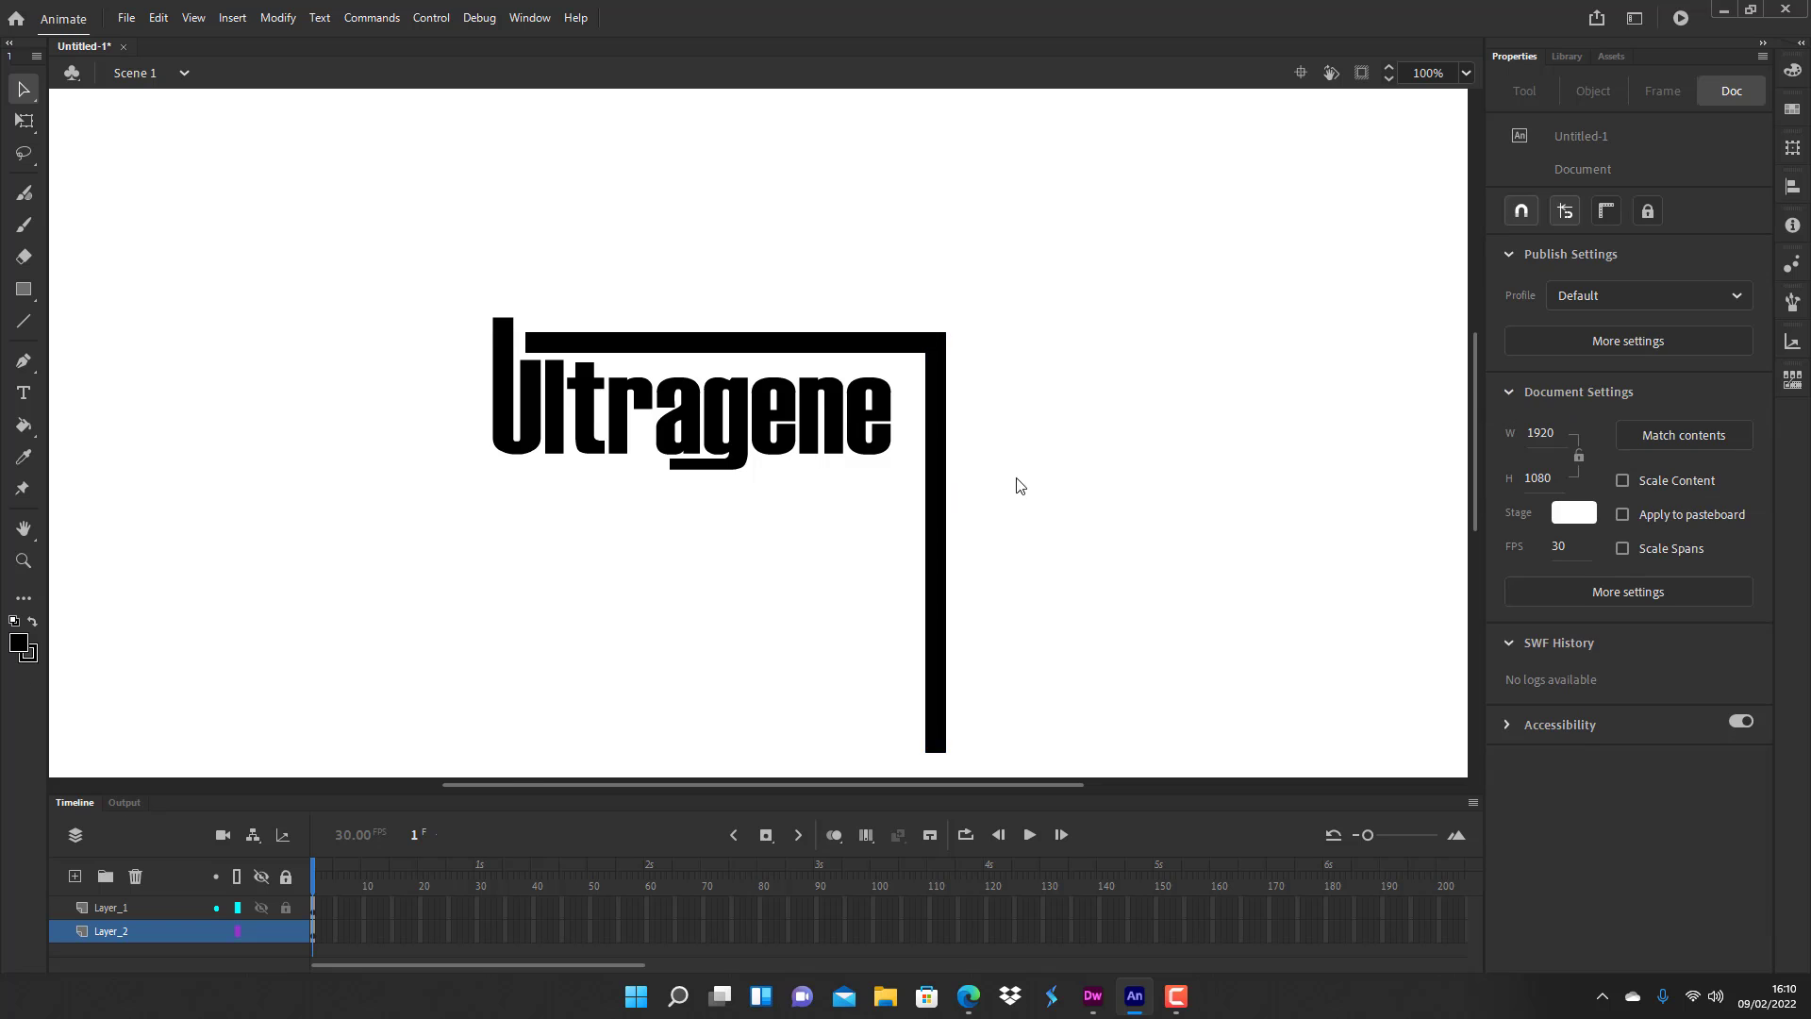
scroll(1000, 471, down, 3)
Step: Delete the vertical bar's lower part inside its symbol, leaving it 178.05 tall
right_click(934, 372)
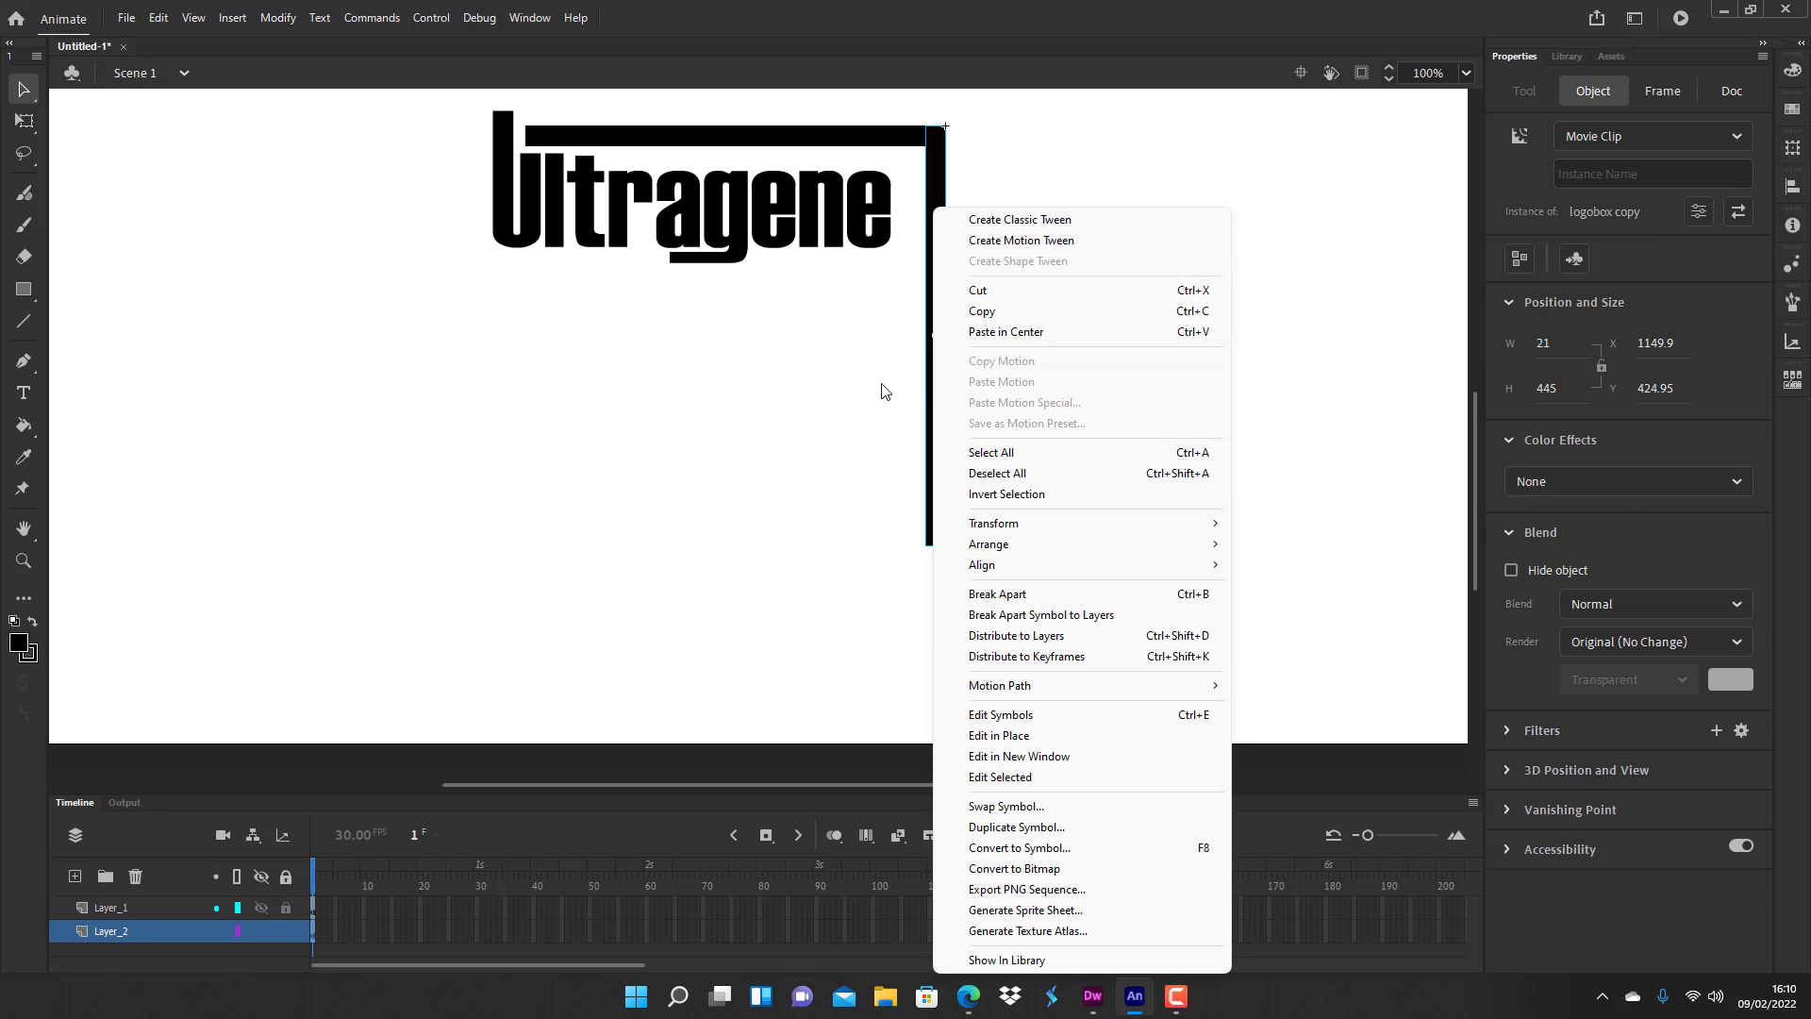
click(881, 392)
double_click(939, 384)
click(833, 575)
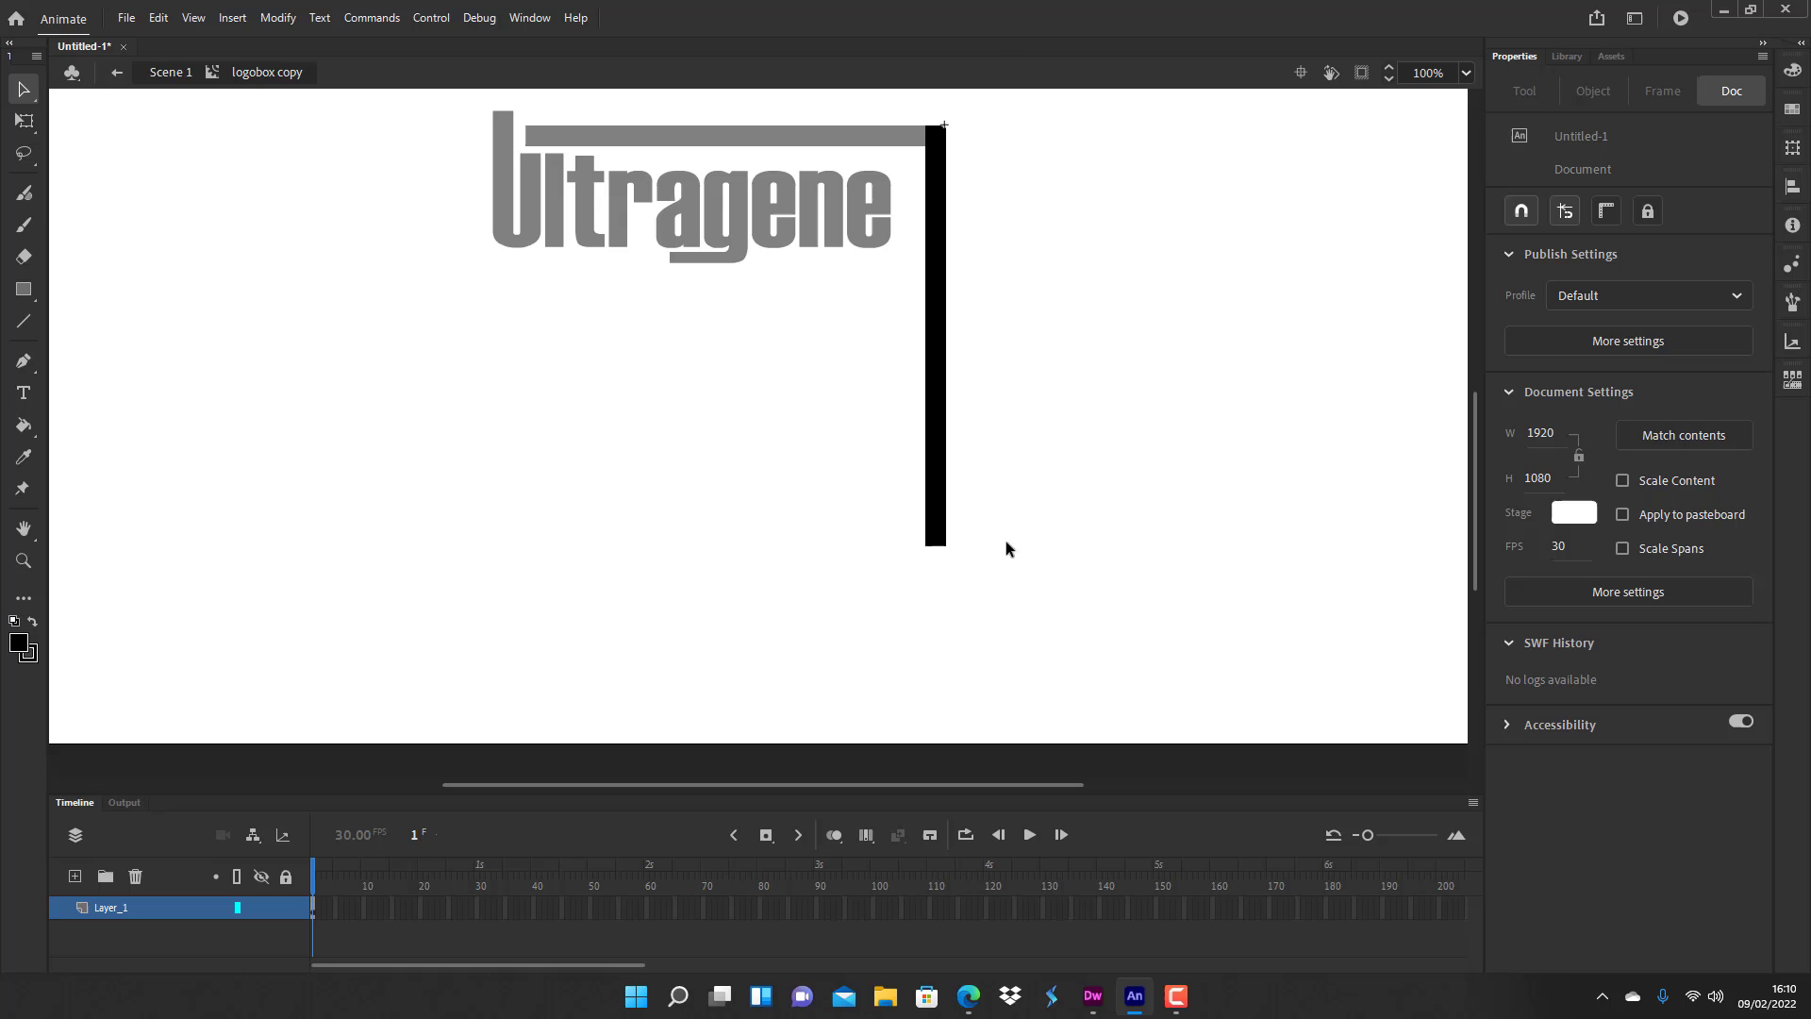
drag(849, 620, 1153, 290)
key(Delete)
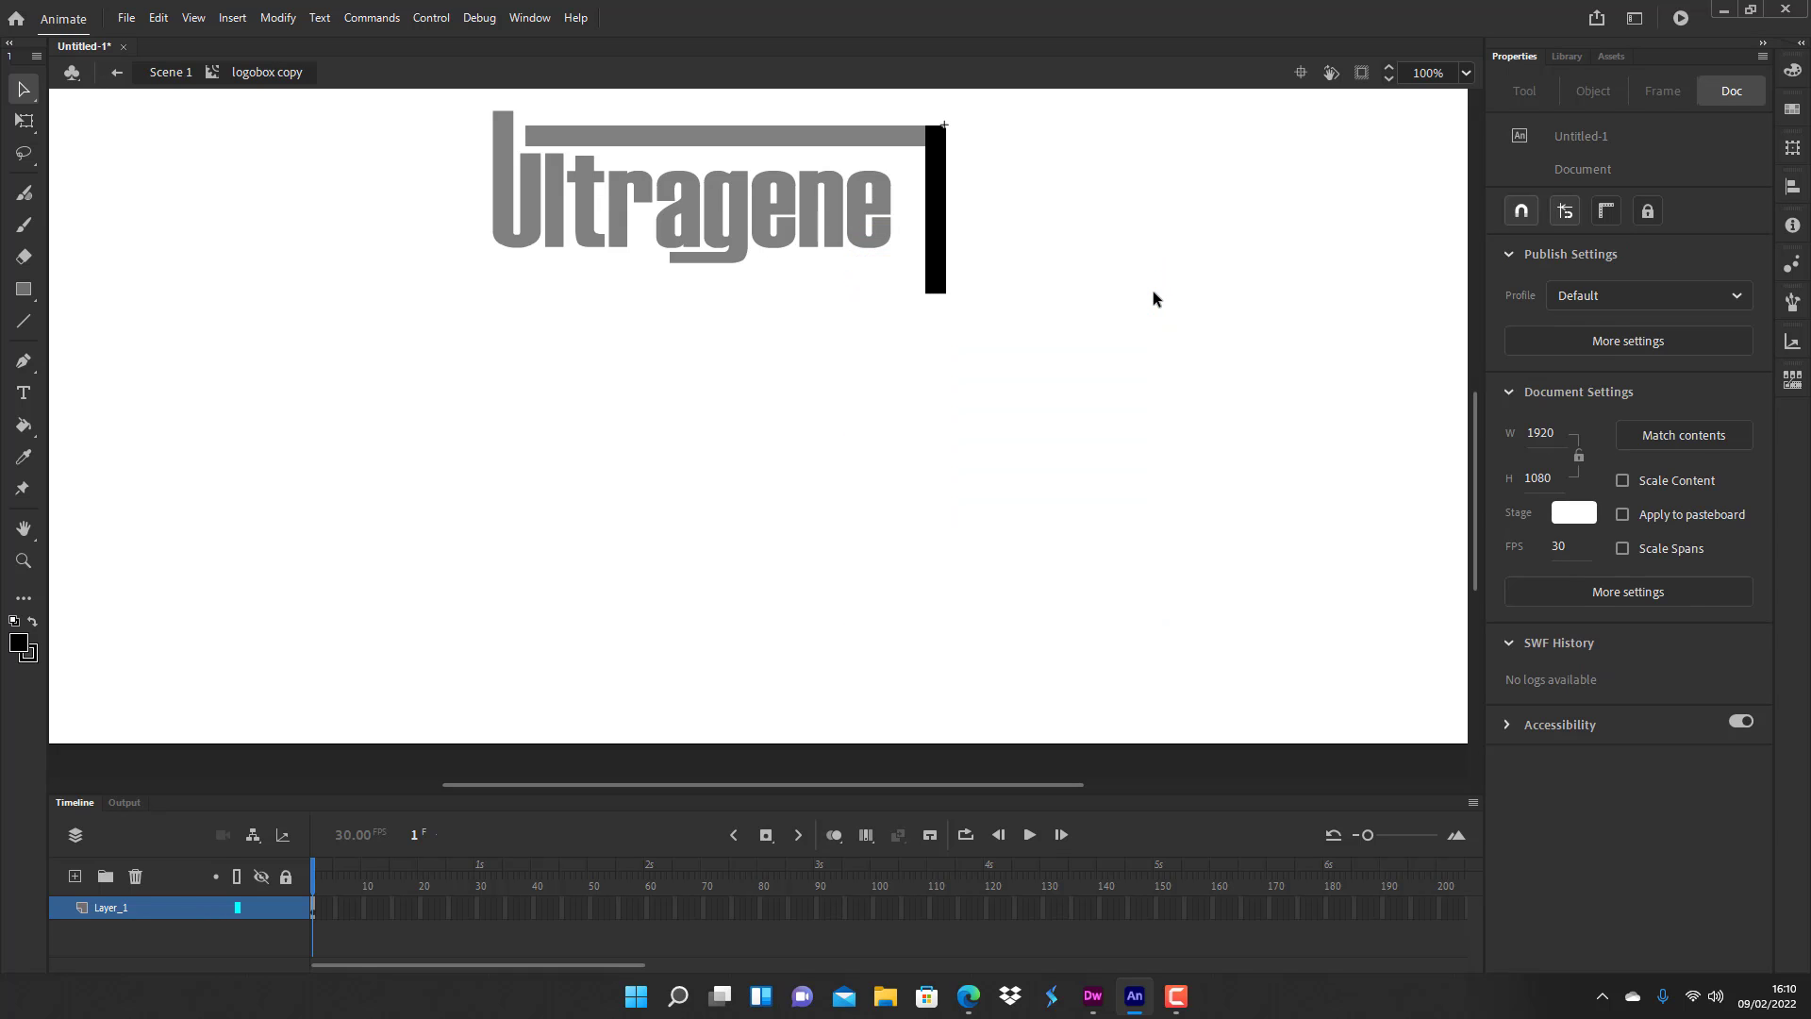
double_click(896, 456)
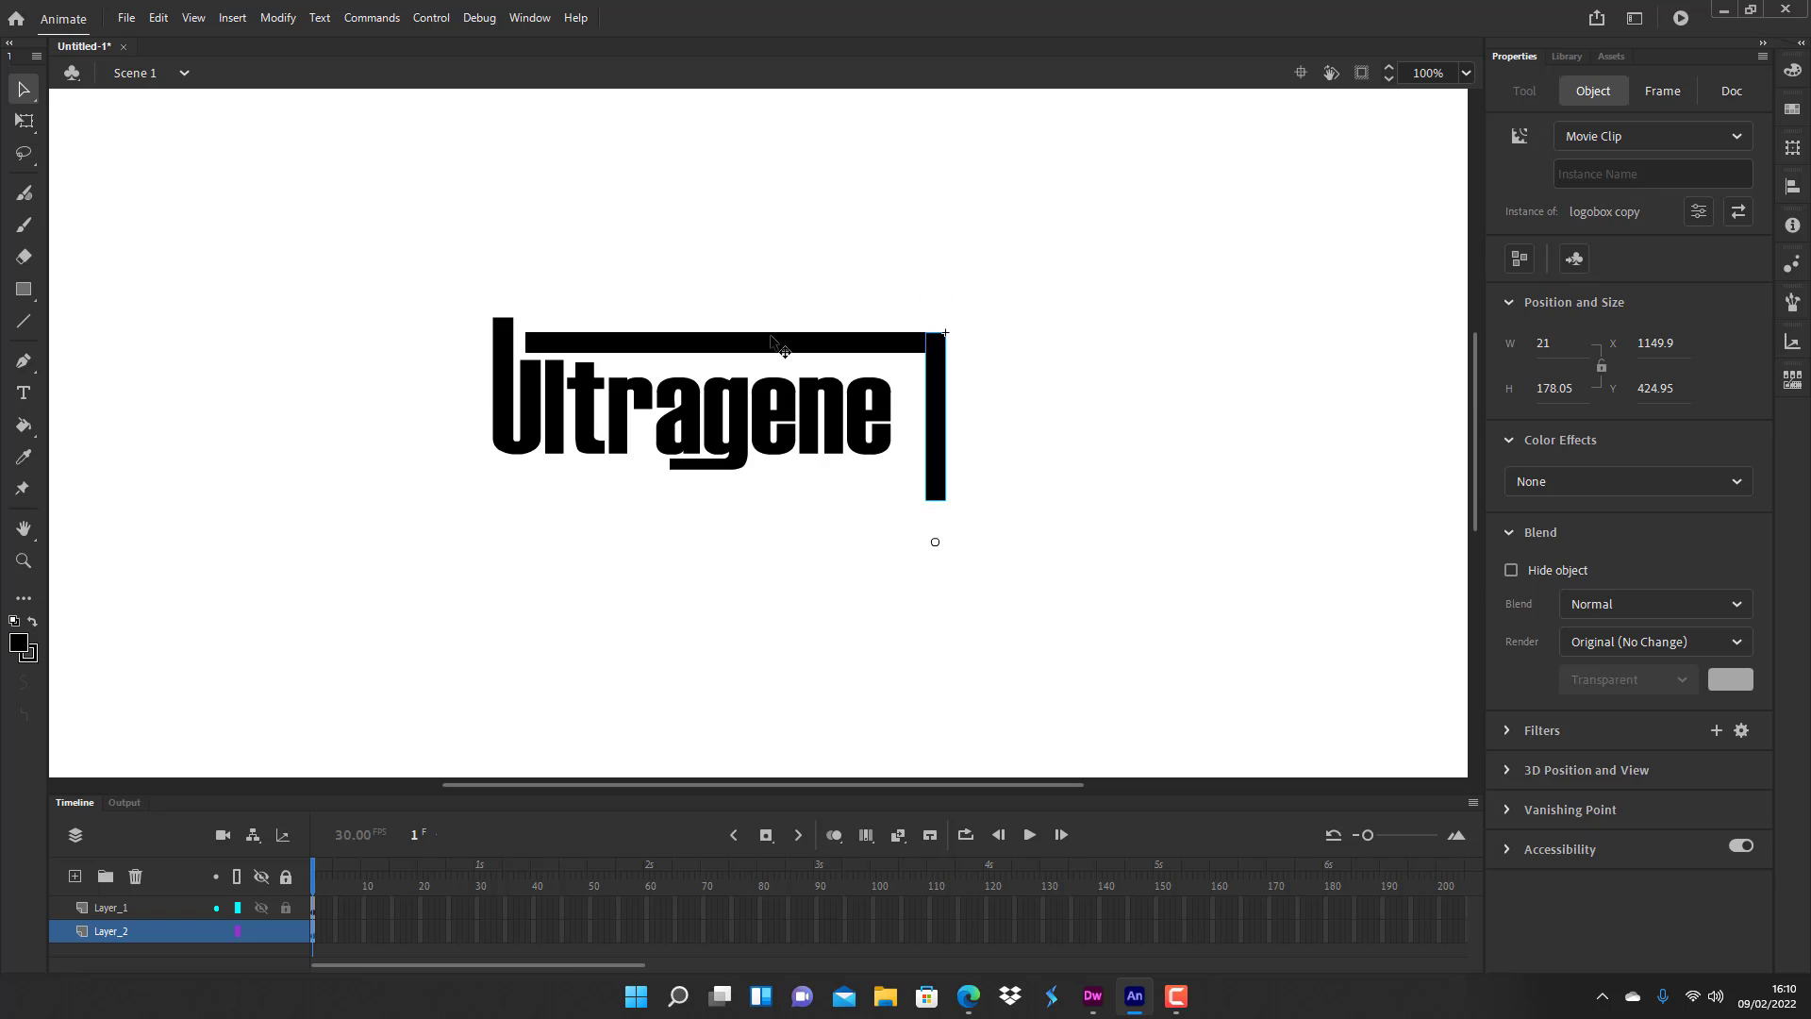
Step: Alt-drag a copy of the top bar down beneath the text as the bottom bar
click(771, 340)
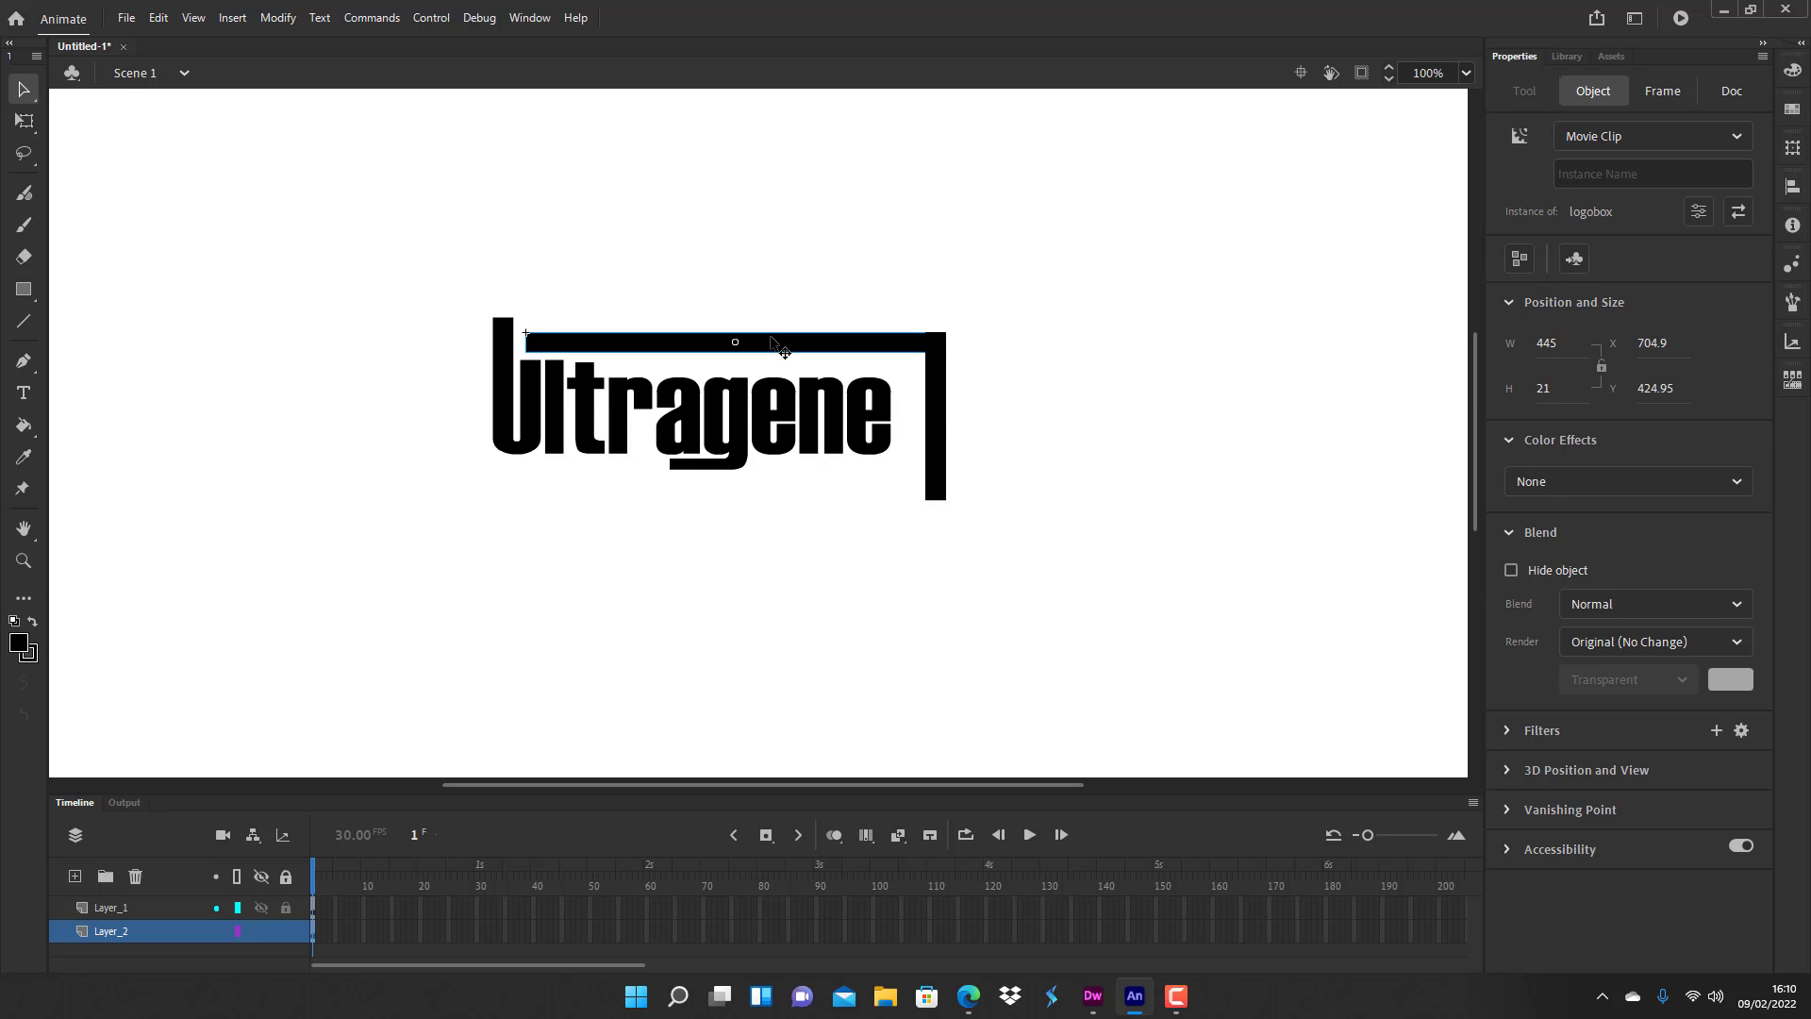
click(771, 341)
drag(788, 336, 793, 493)
click(1004, 609)
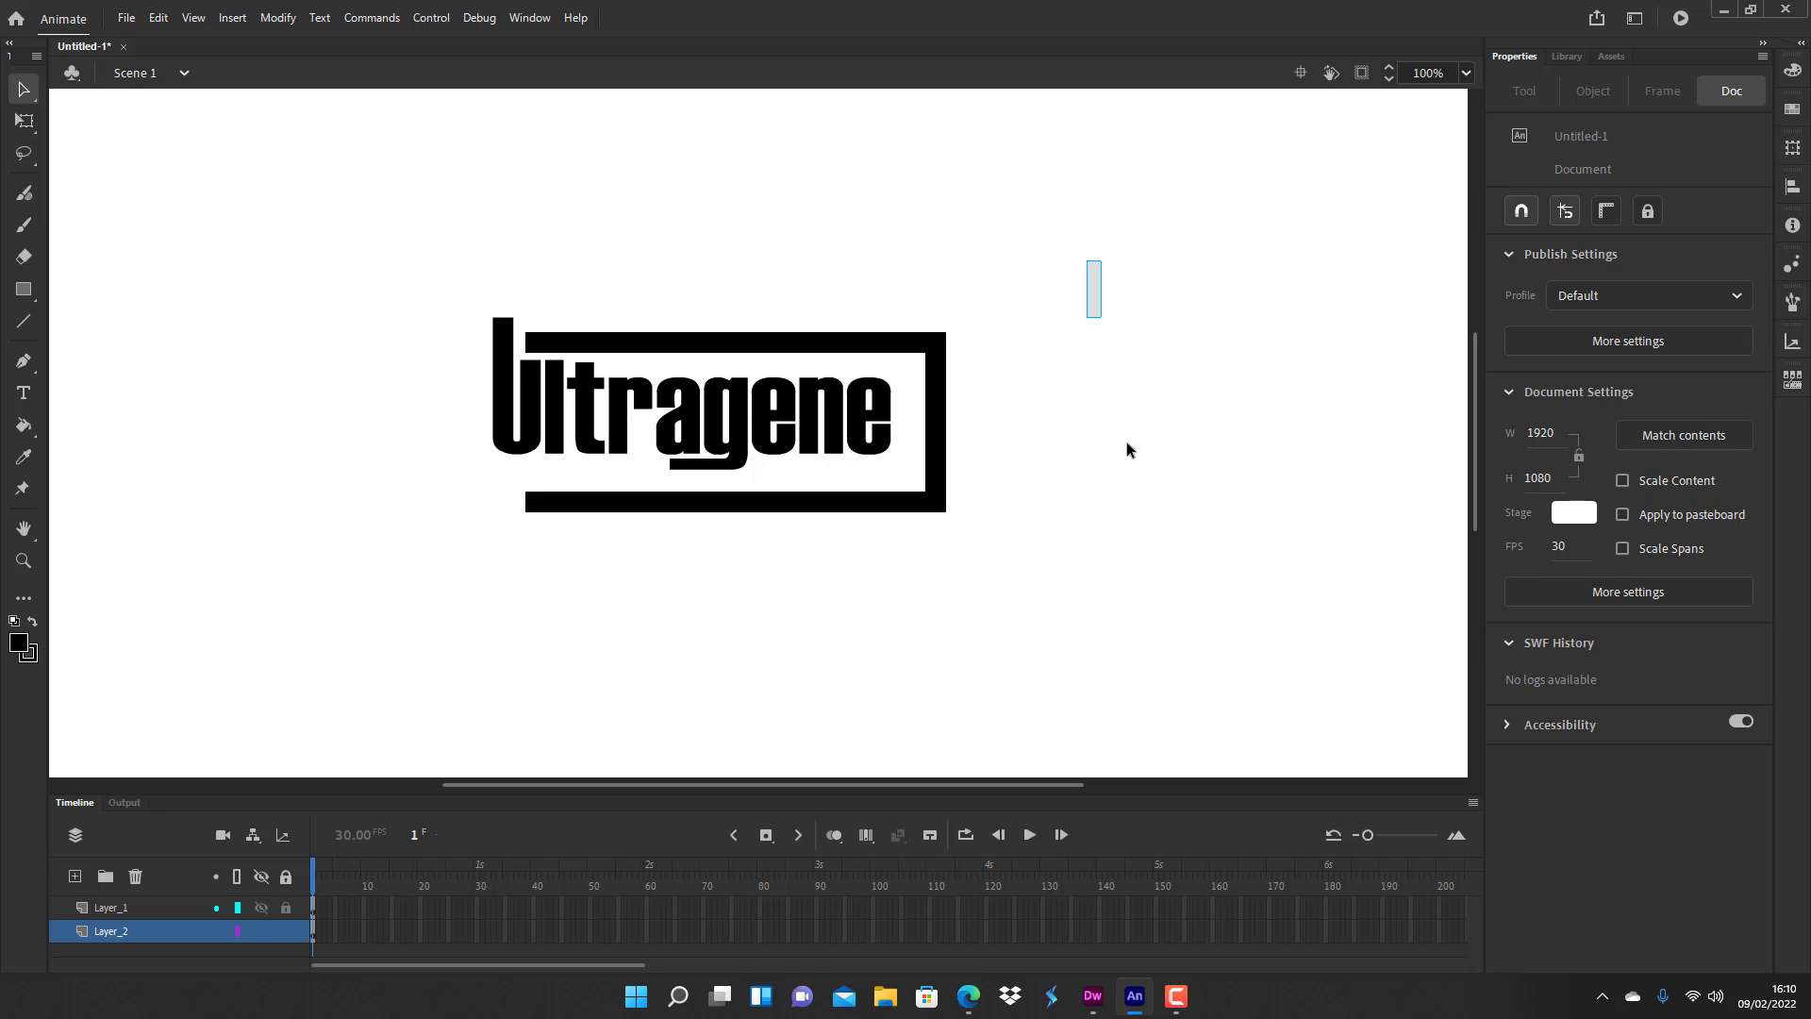
Step: Select all frame bars and nudge them up to Y 415.95
drag(1127, 449, 911, 585)
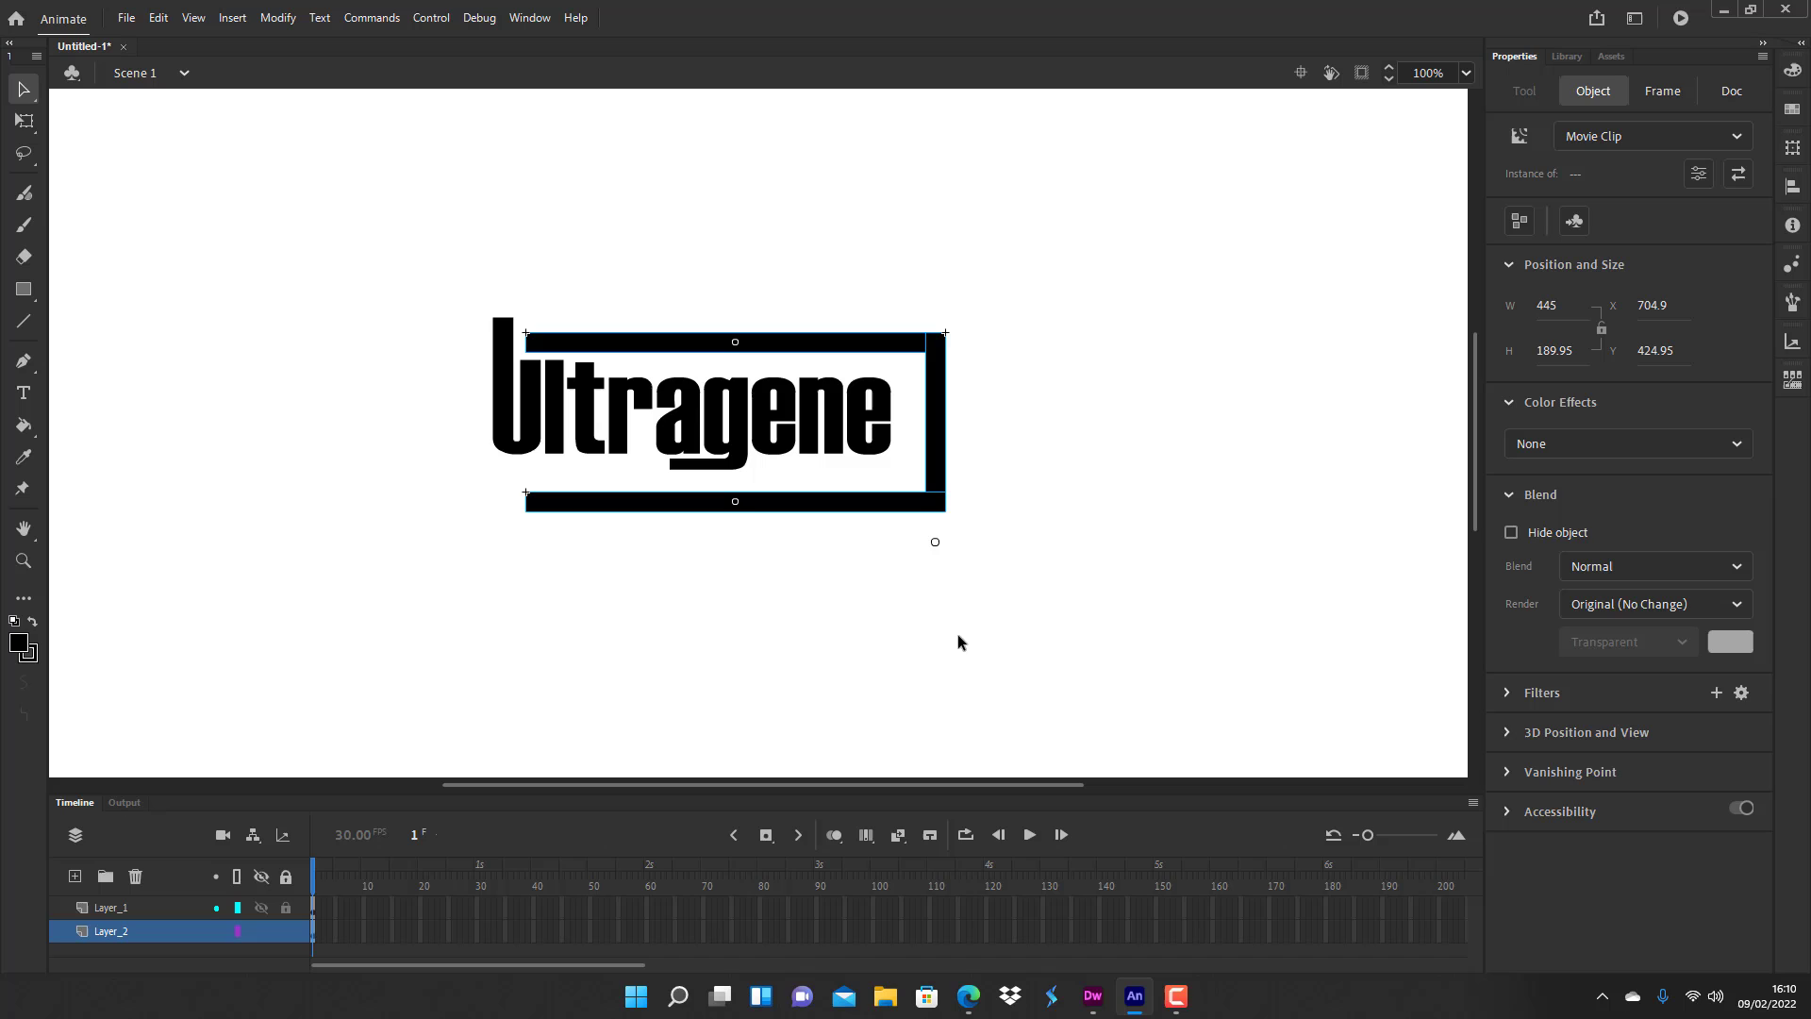
key(Up)
key(Up)
key(Up)
key(Up)
key(Up)
key(Up)
key(Up)
key(Up)
key(Up)
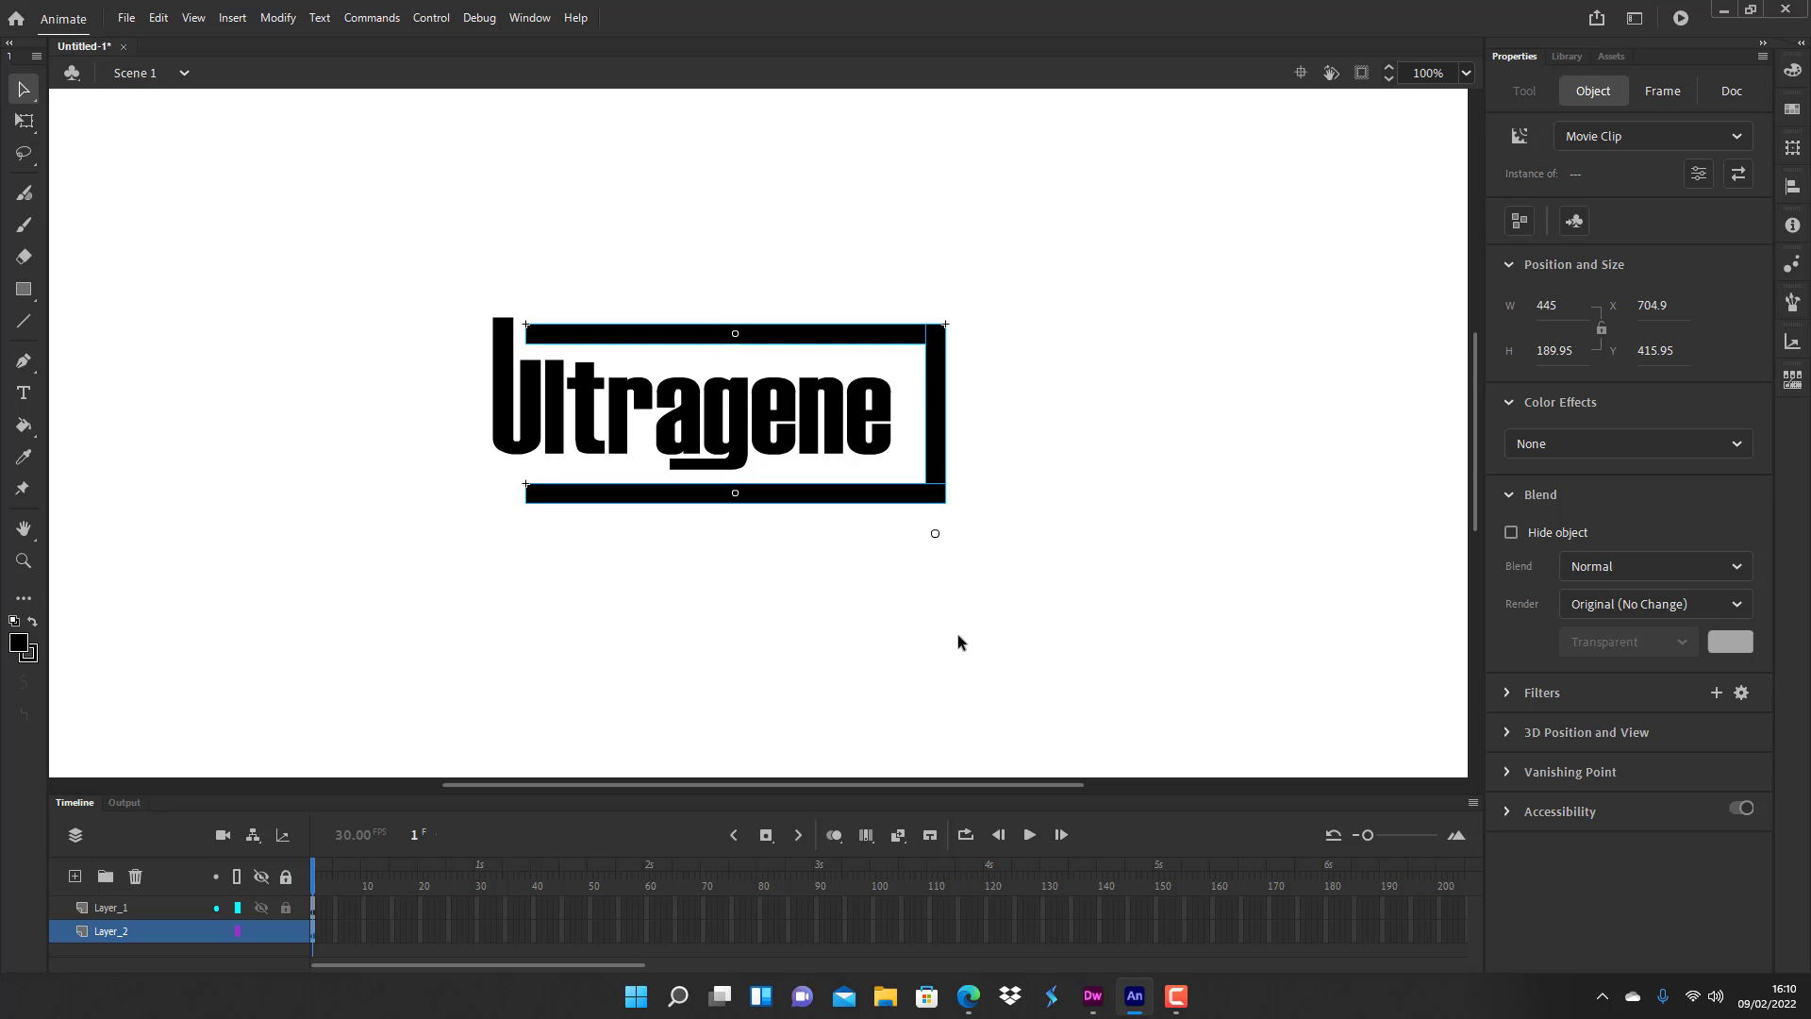
click(1138, 631)
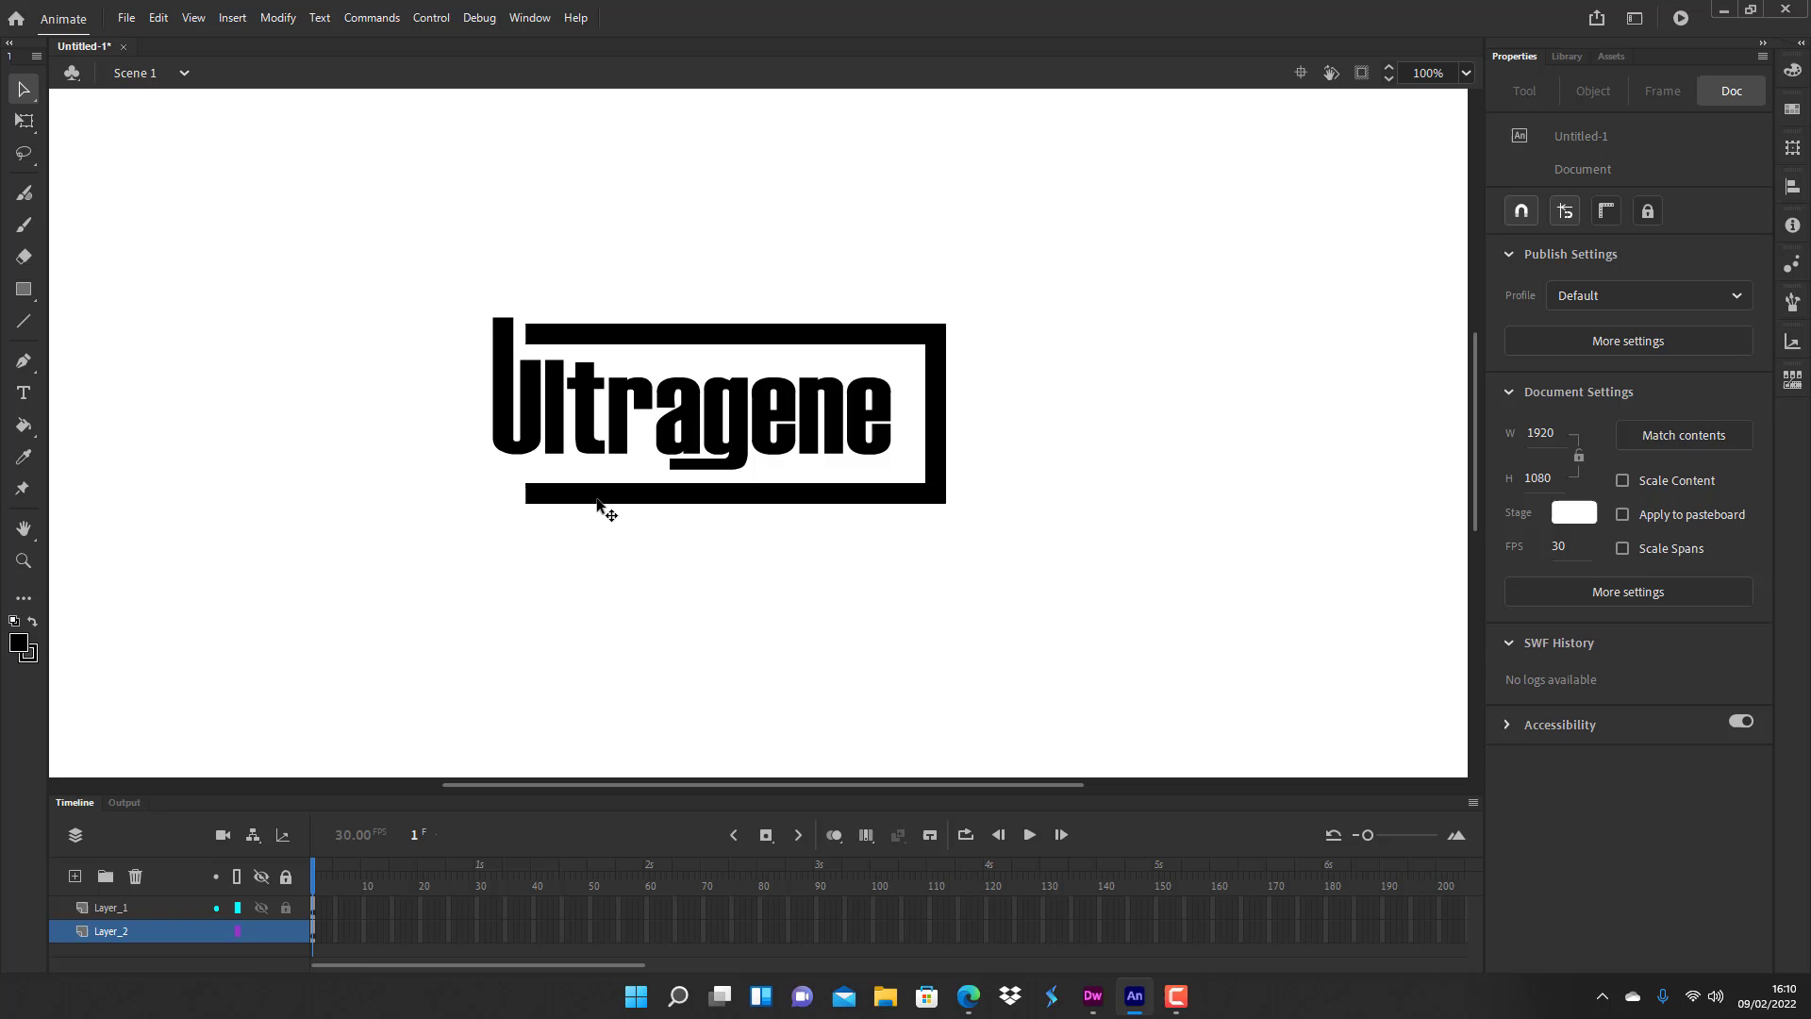
click(686, 500)
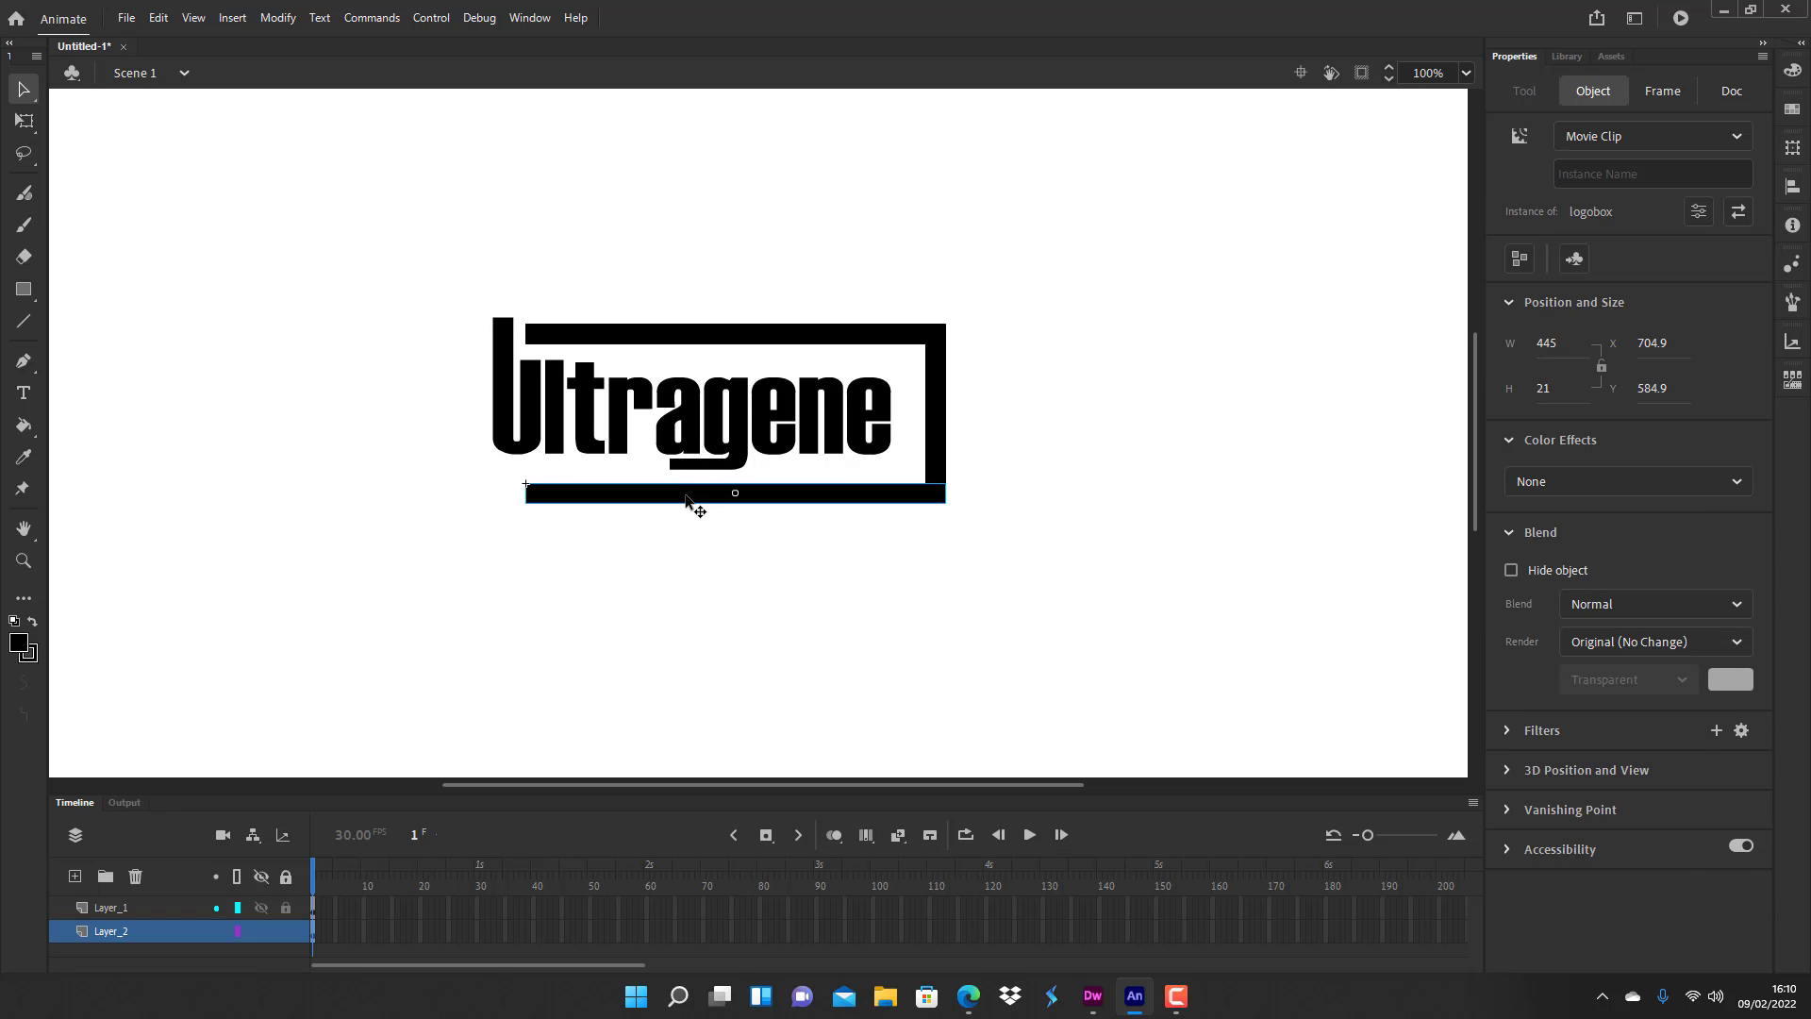
double_click(687, 500)
click(675, 575)
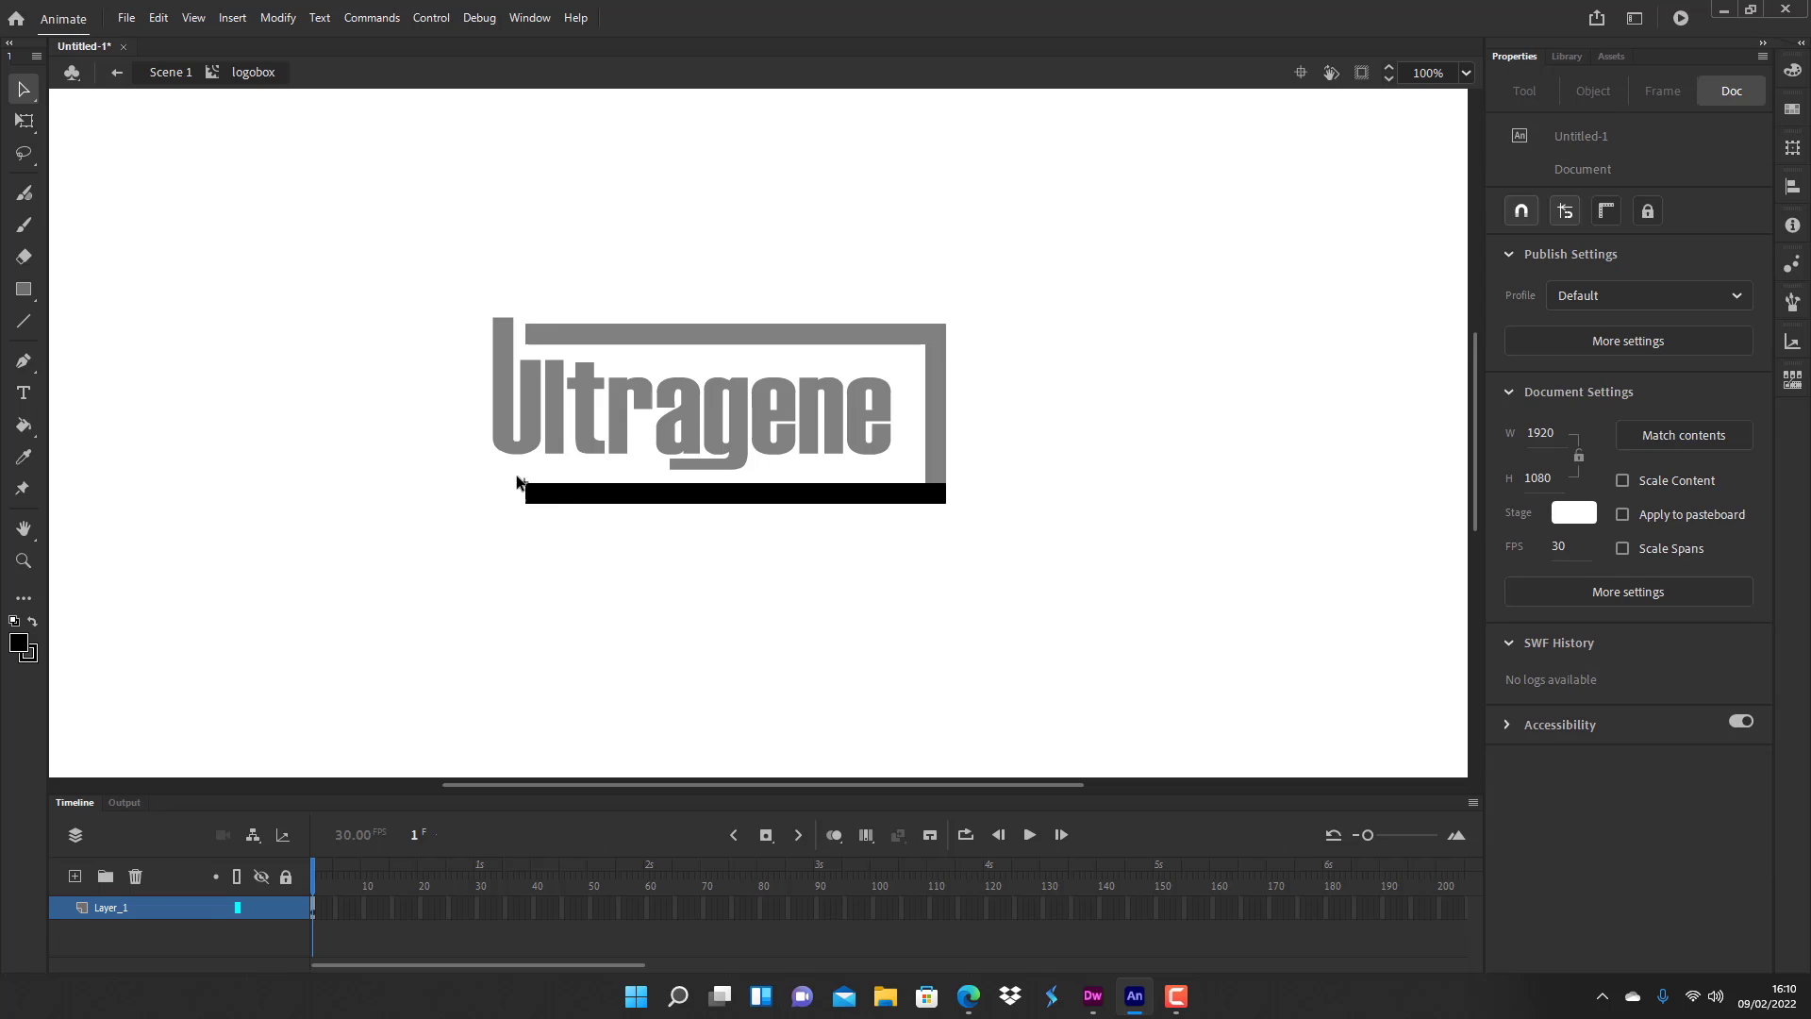
drag(494, 468, 664, 544)
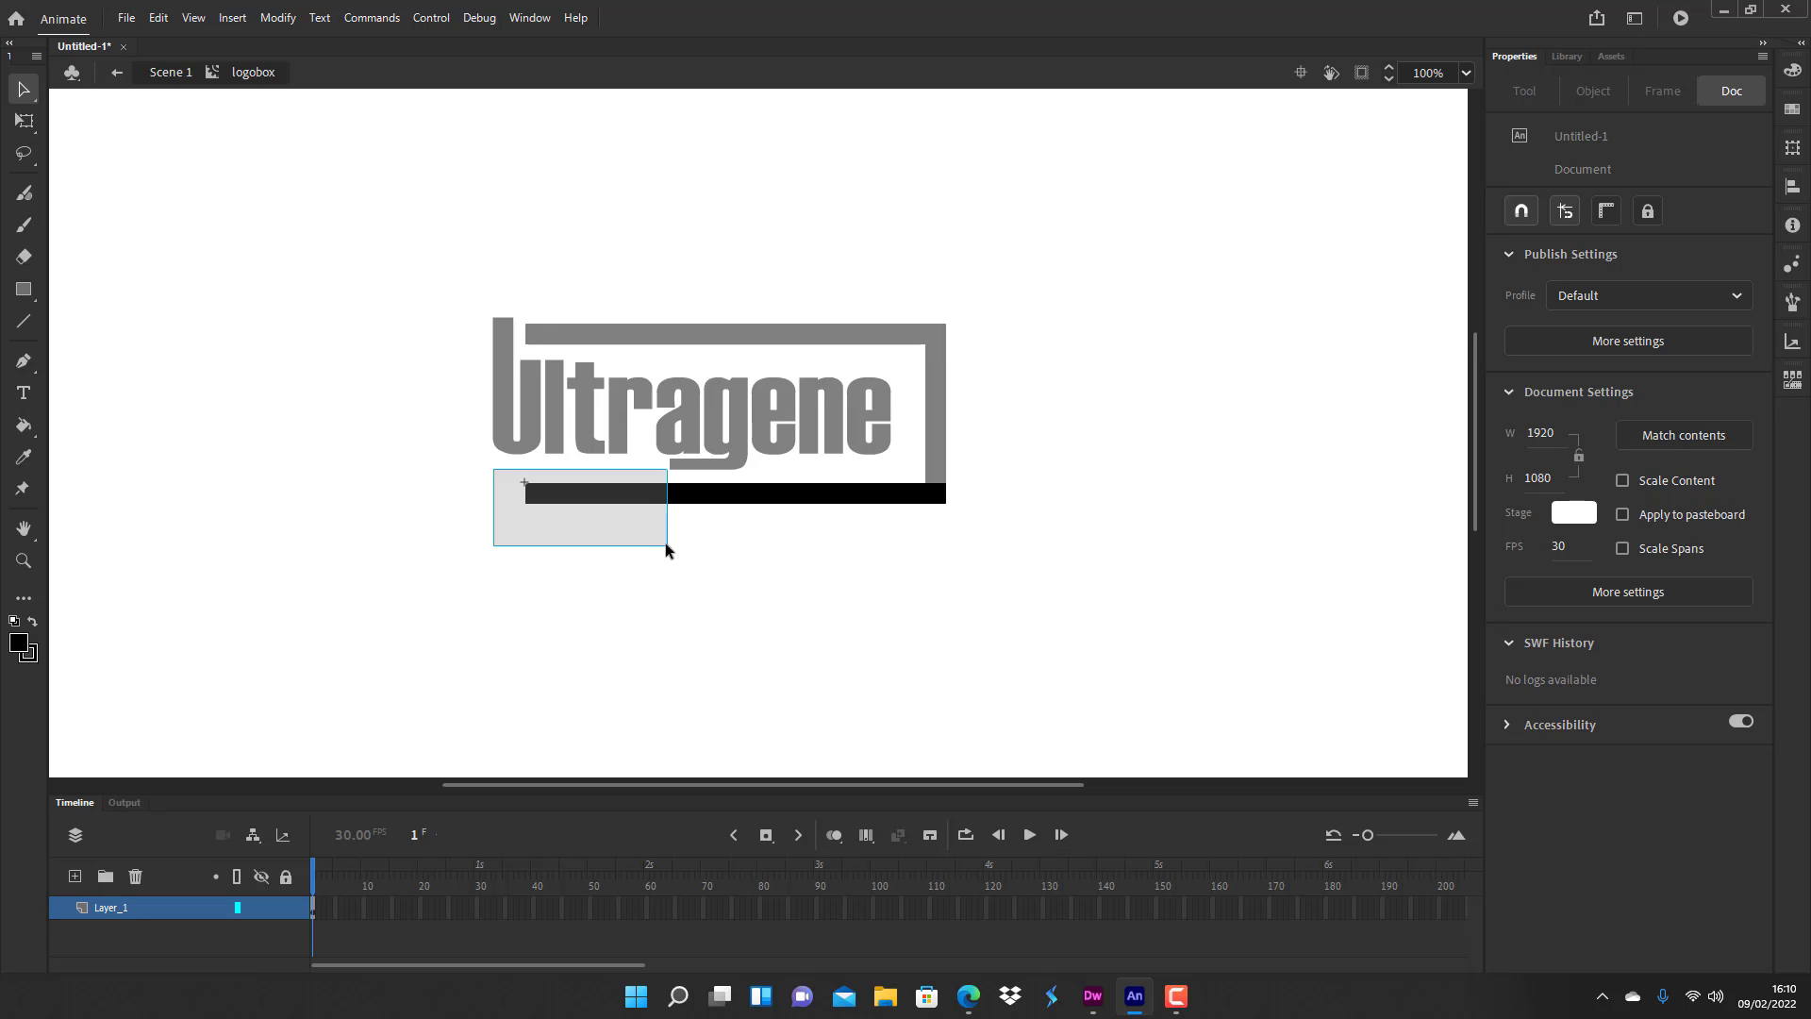
drag(666, 544, 667, 547)
key(Delete)
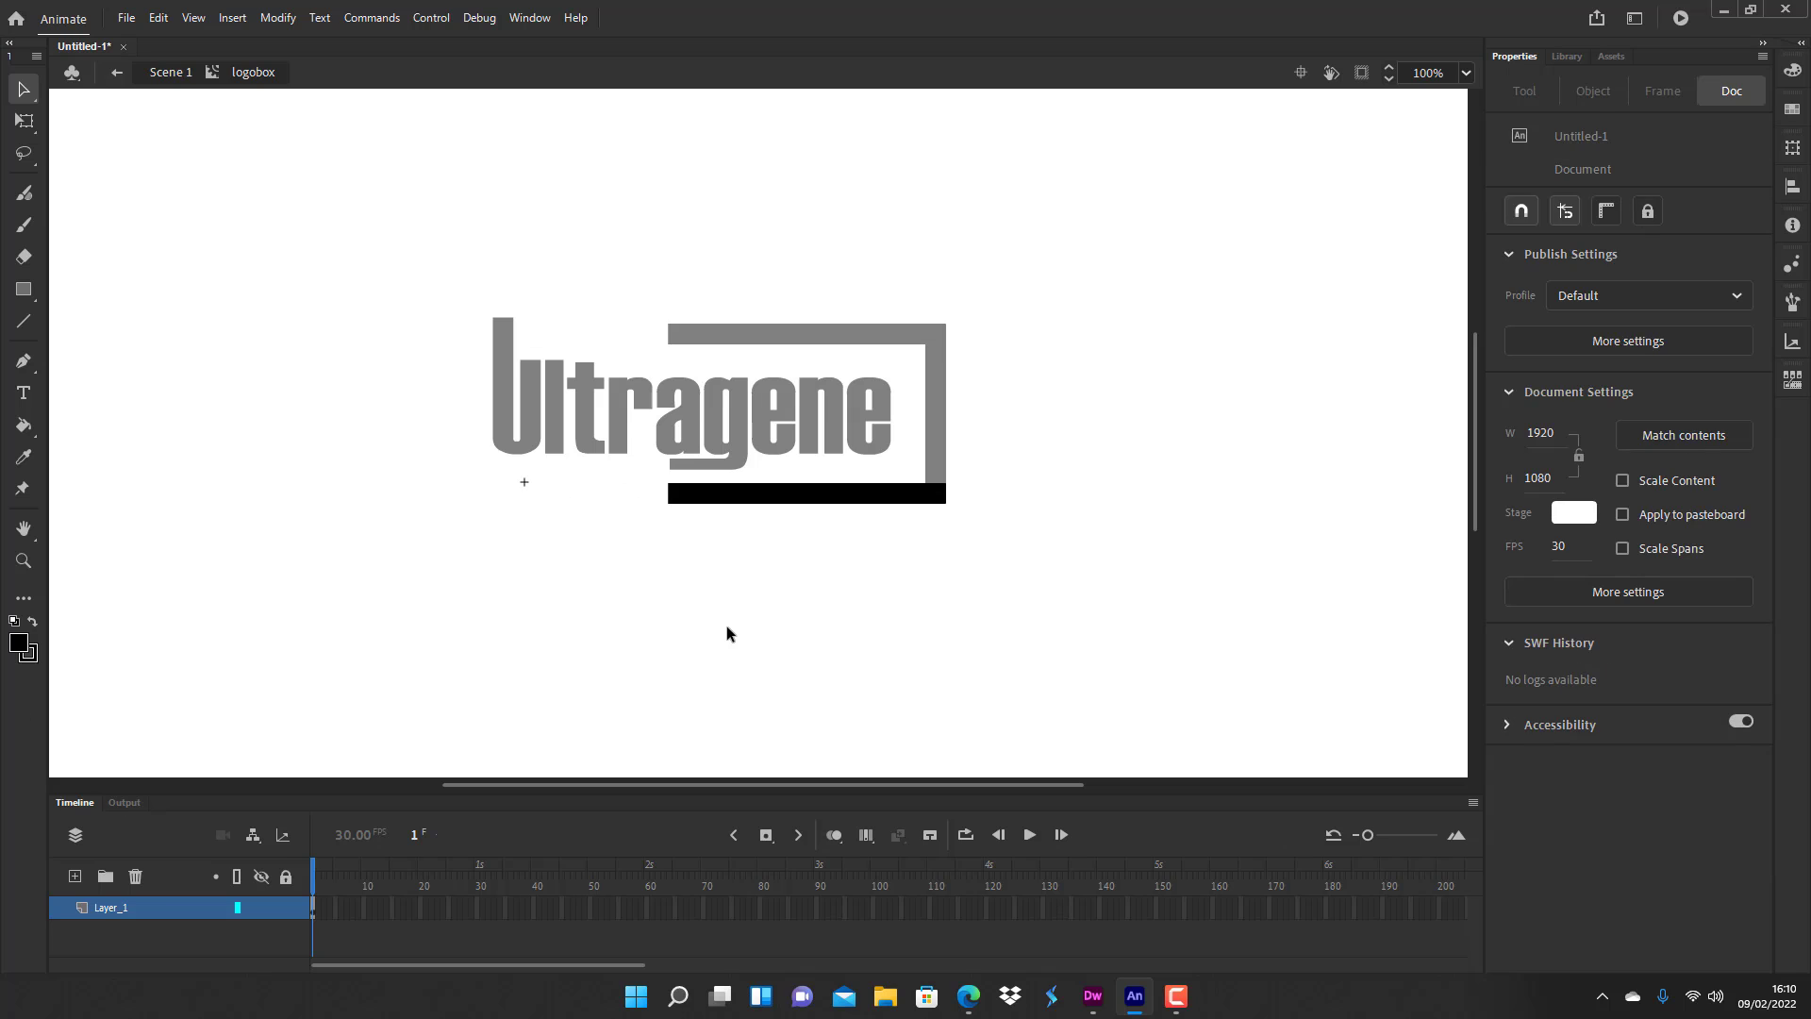
key(ctrl+z)
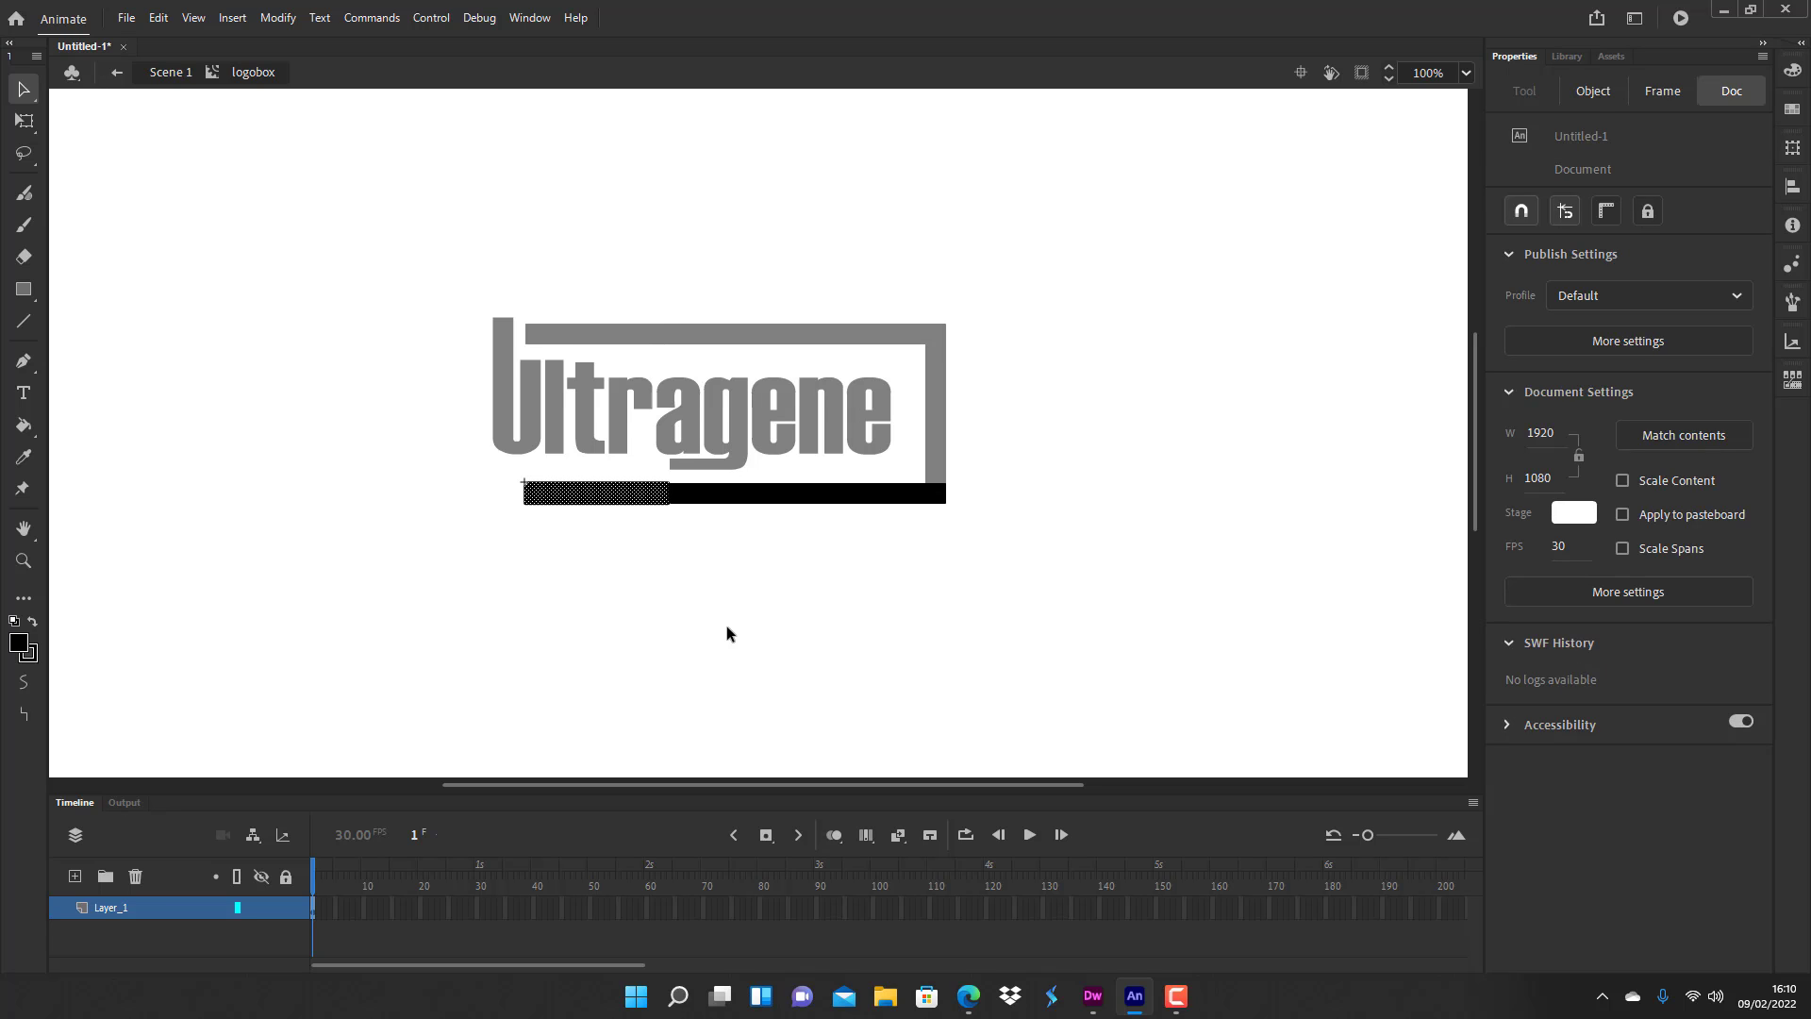
double_click(727, 627)
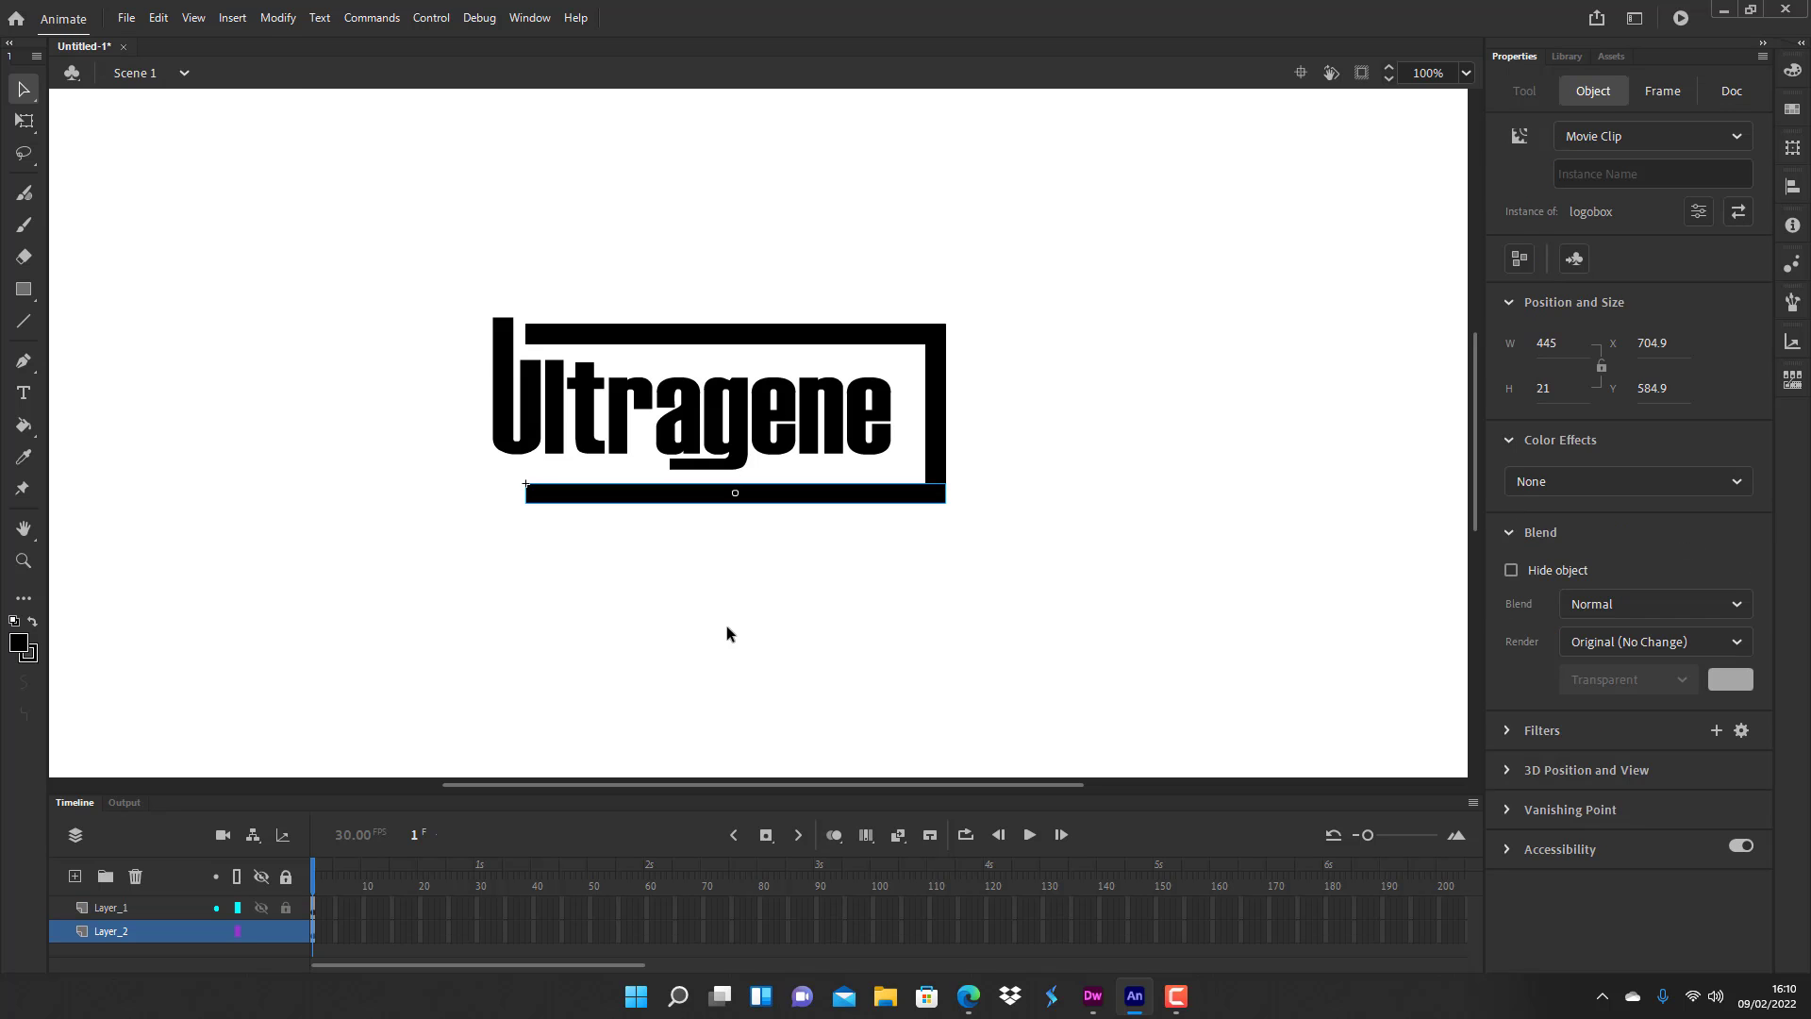
Step: Duplicate the bottom bar's symbol as 'logobox copy 2' and enter it for editing
right_click(817, 493)
click(945, 832)
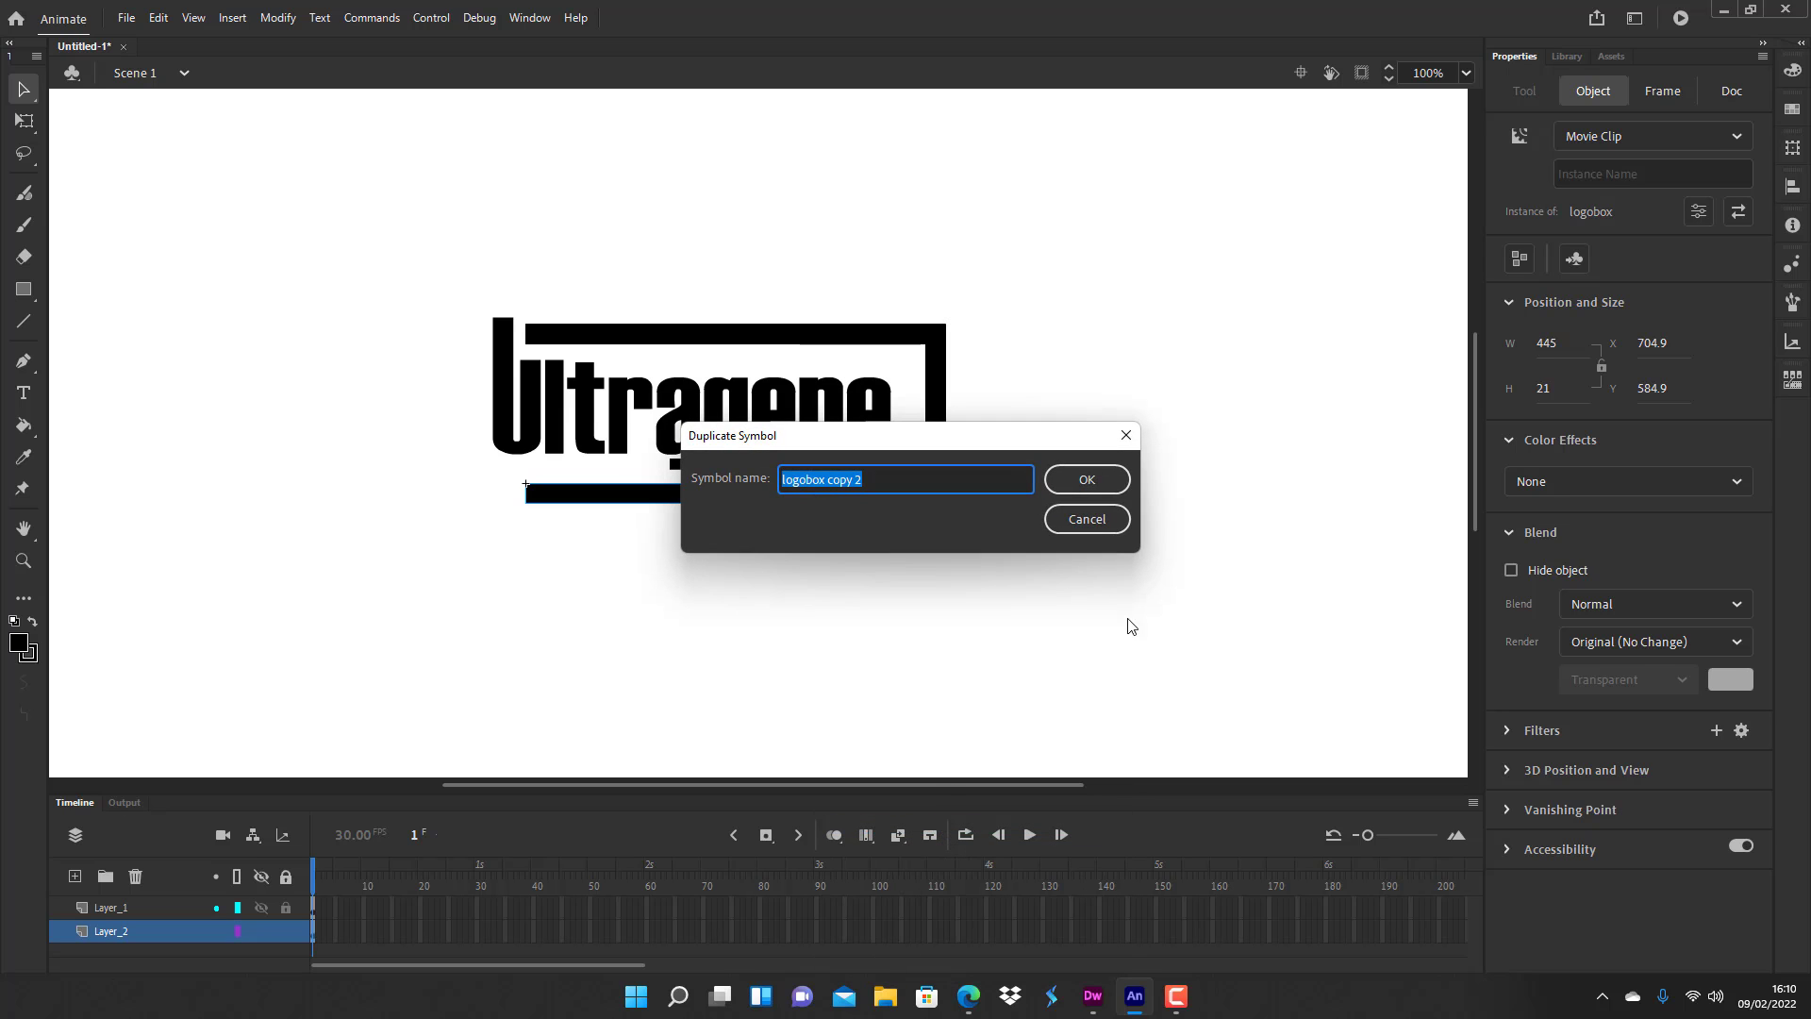
click(1094, 479)
click(634, 652)
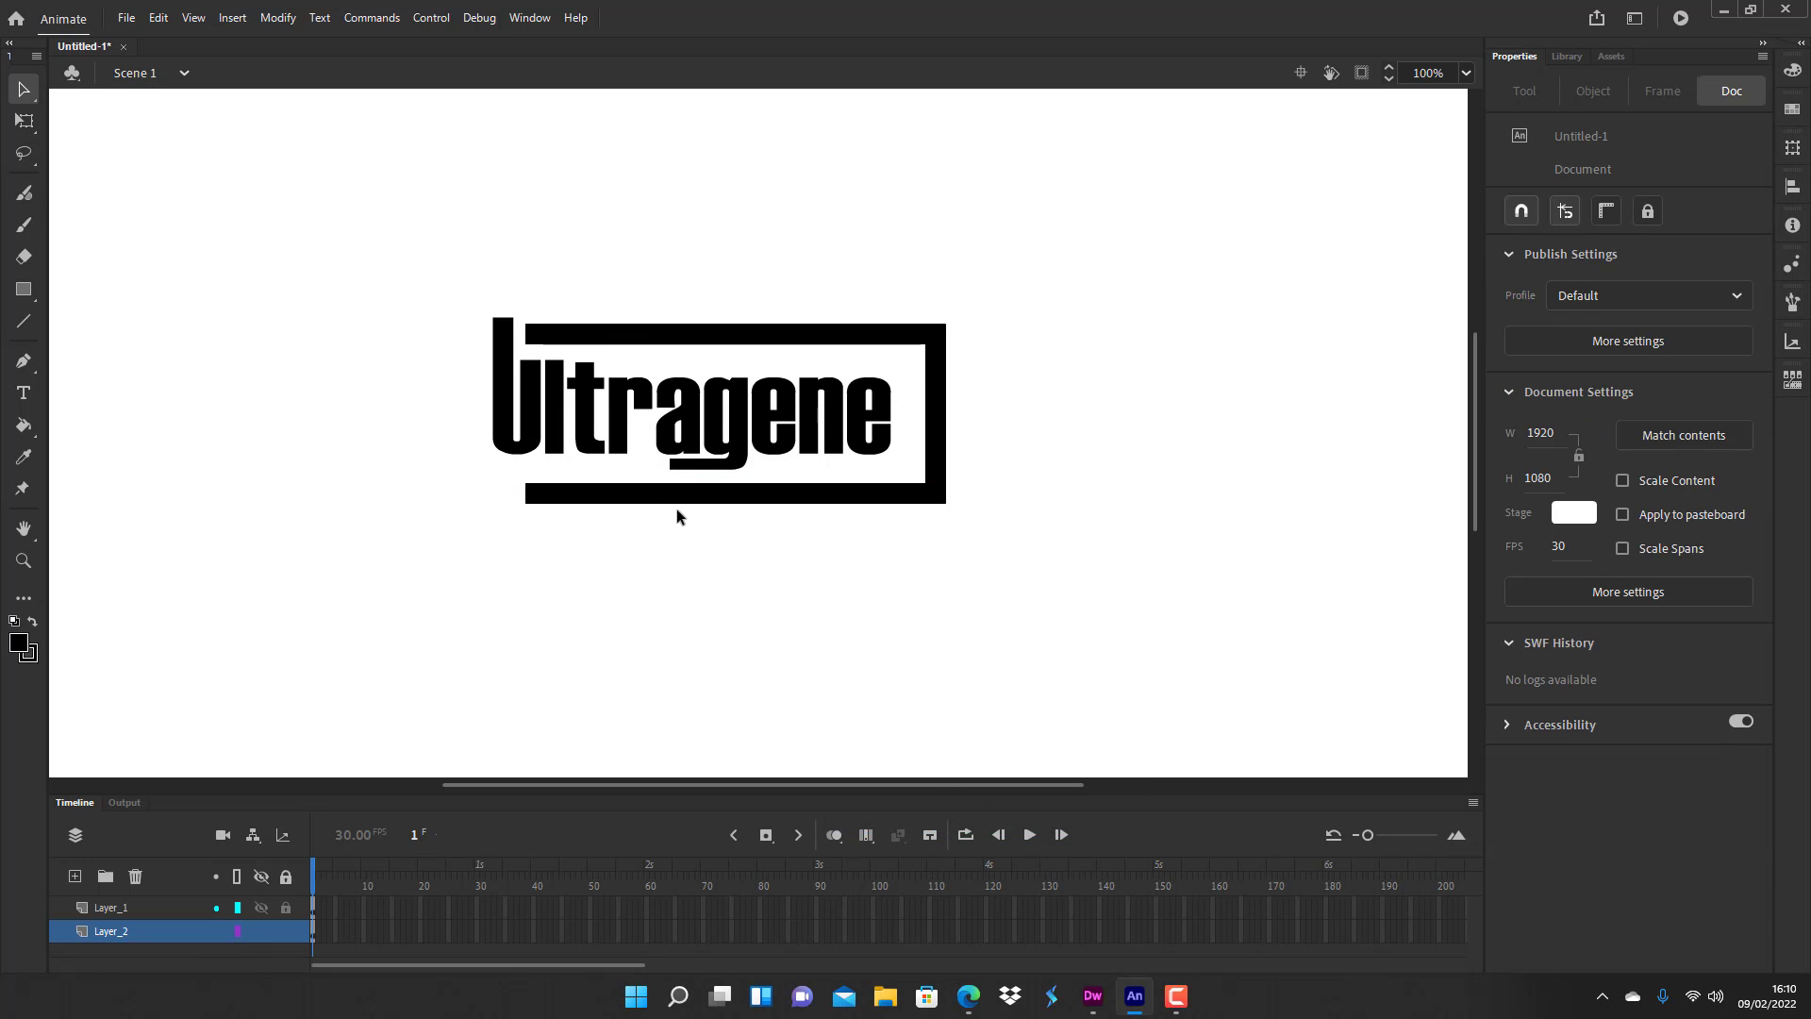
double_click(686, 495)
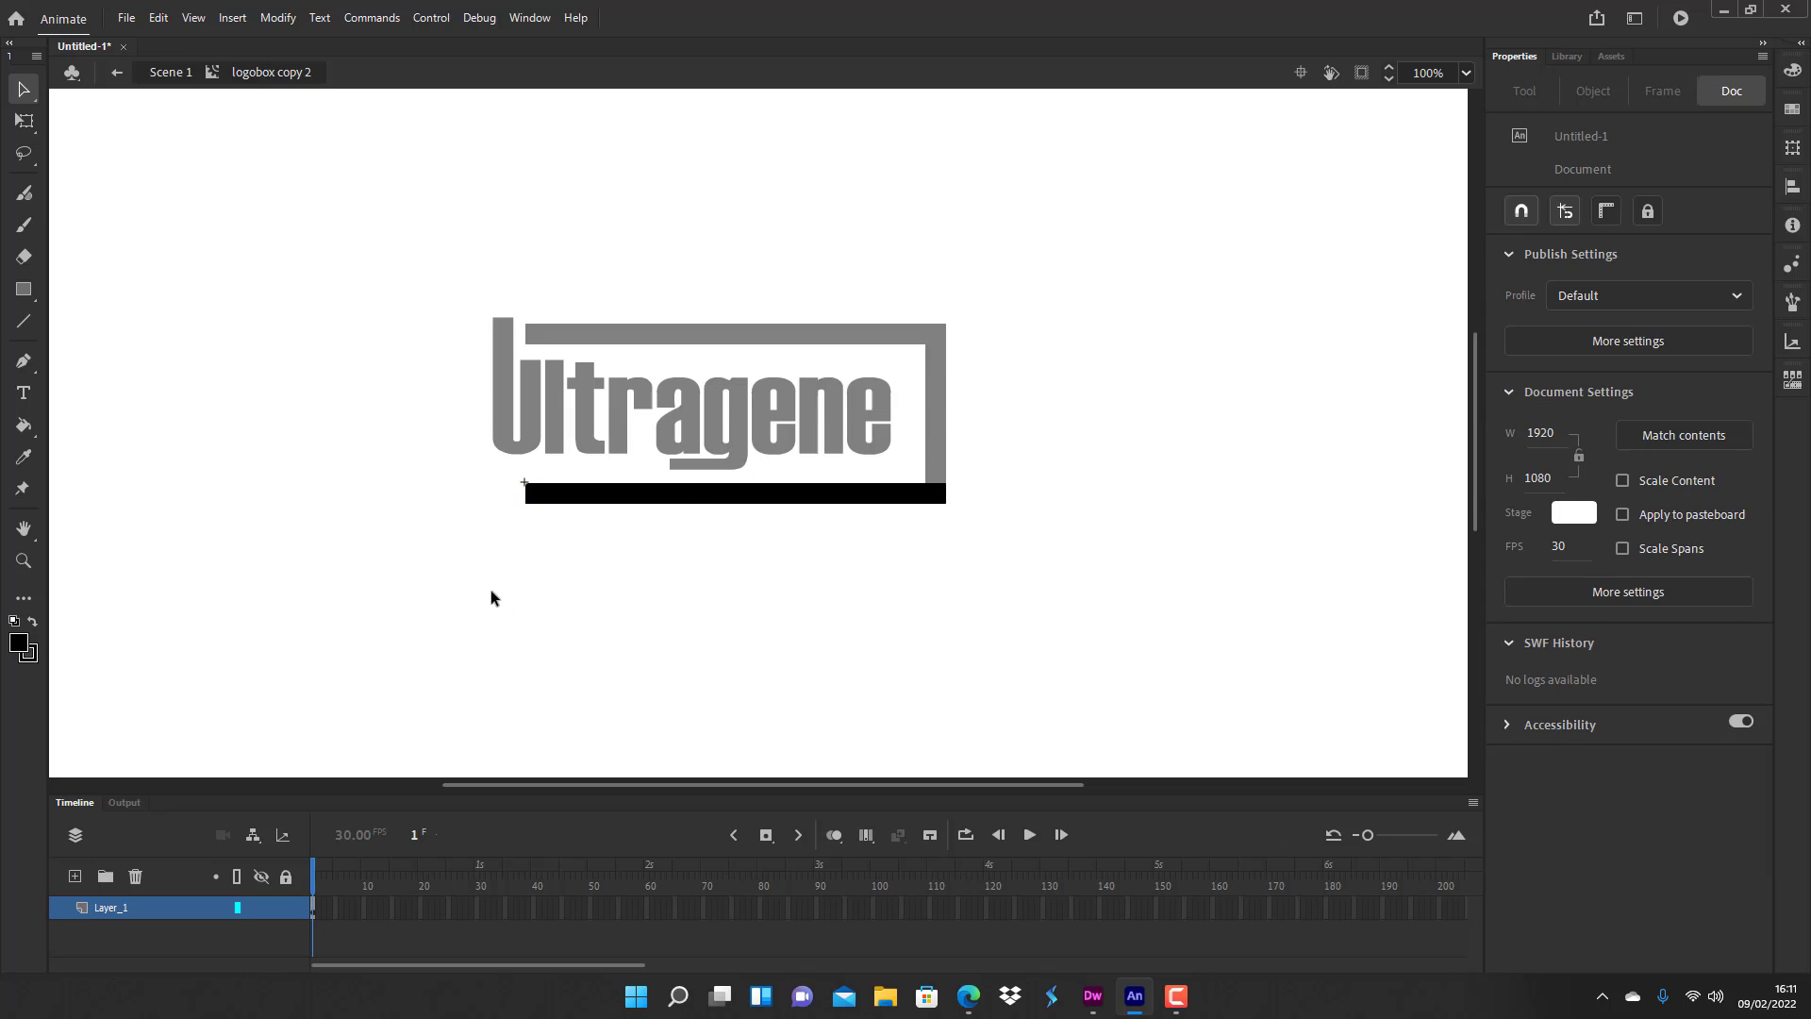
Step: Delete the bar's left part, leaving it 293 × 21, and return to Scene 1
drag(484, 472, 670, 517)
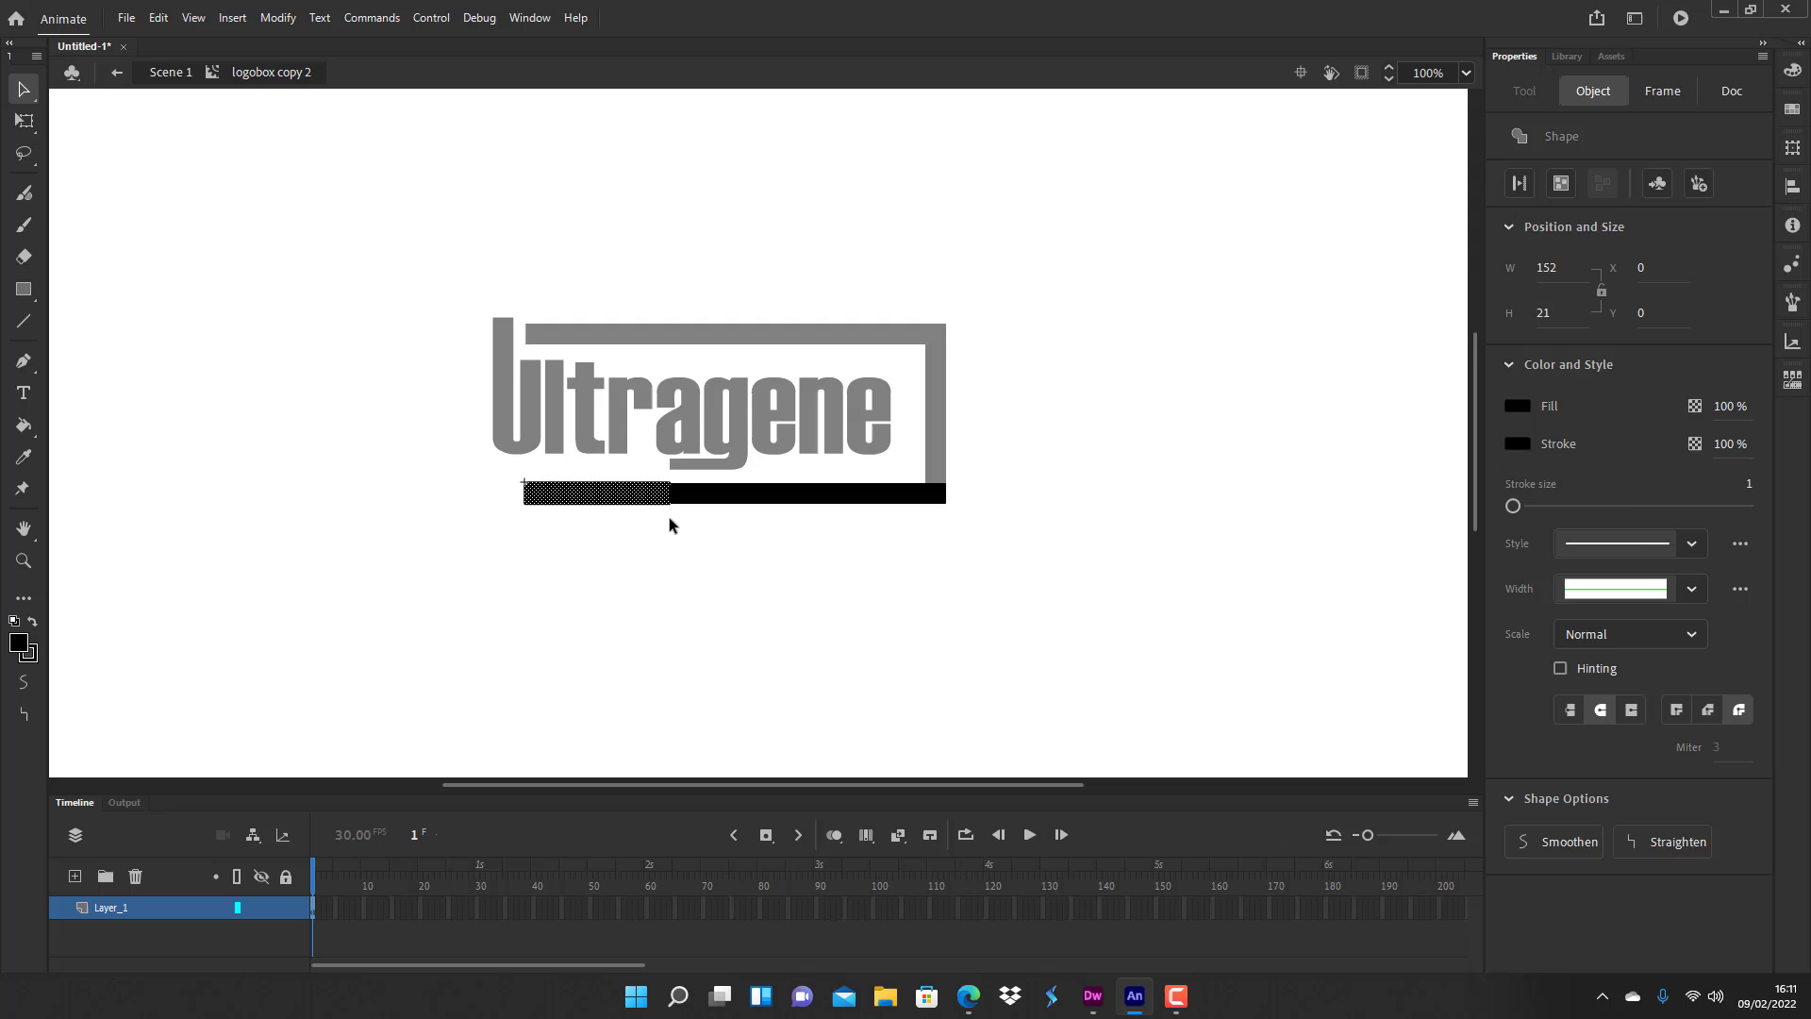
key(Delete)
double_click(701, 576)
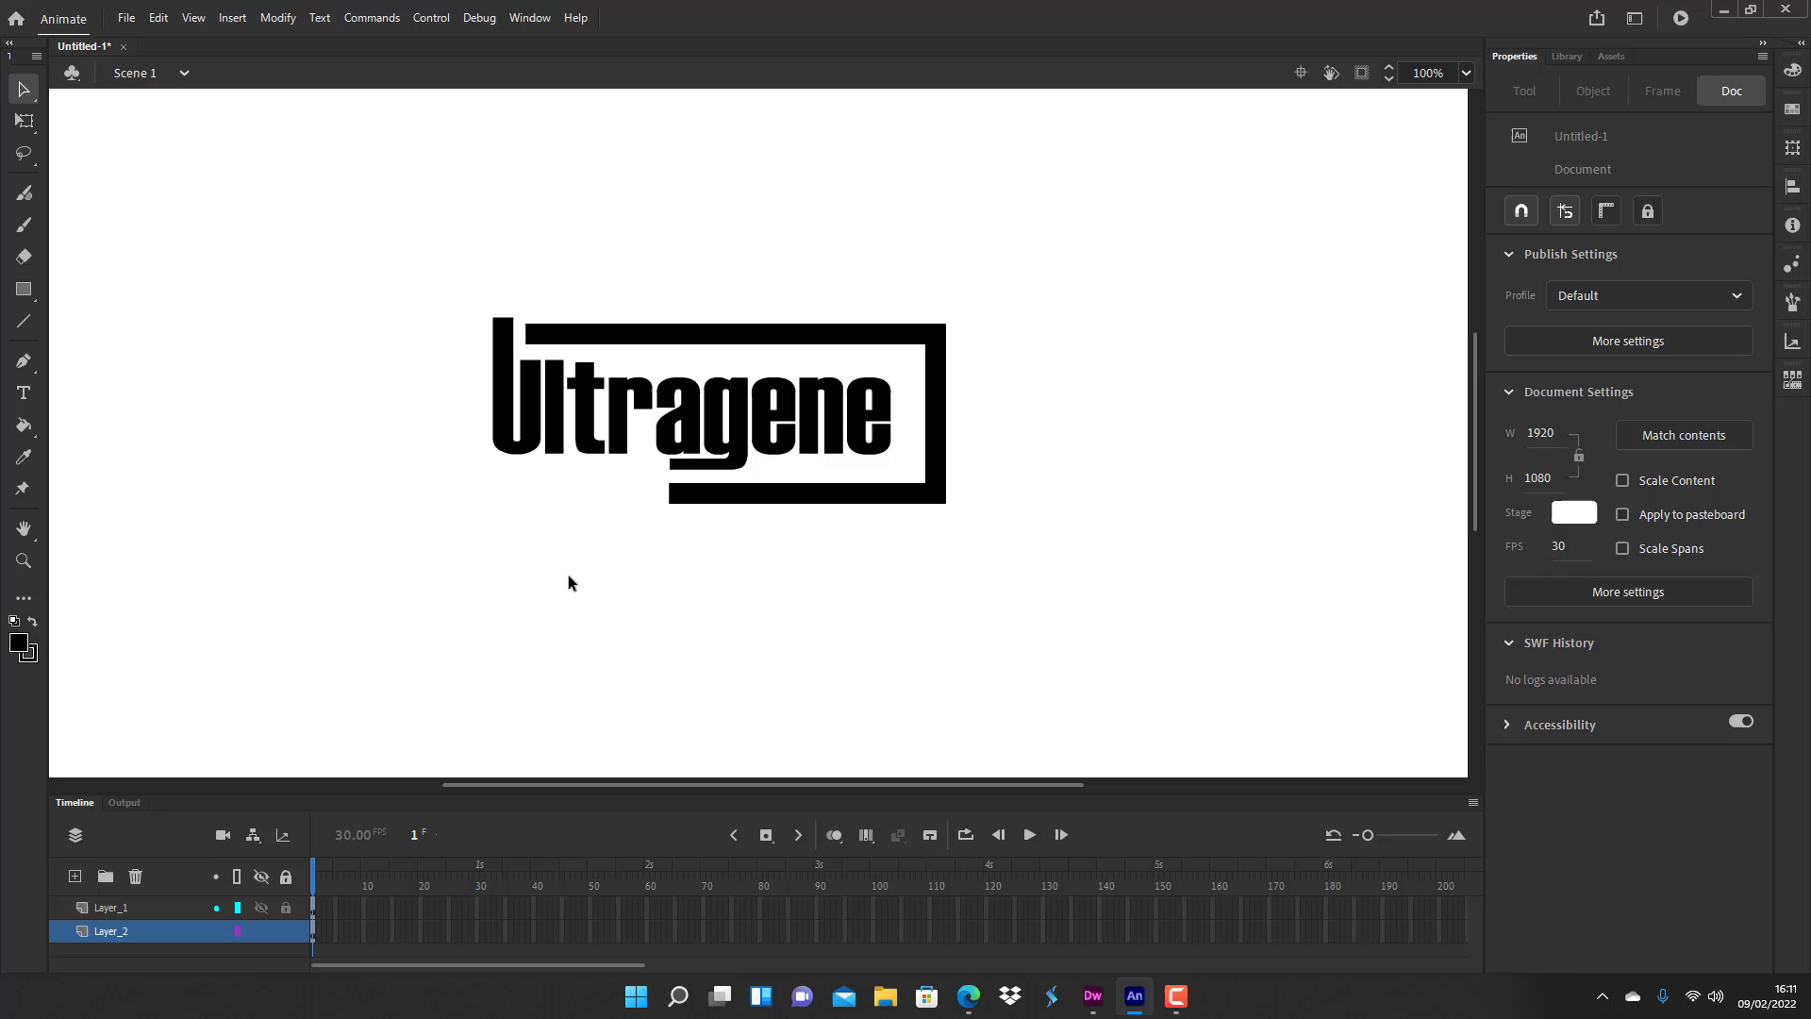
Step: Draw an 18.5 × 18.5 square below the logo, make it movie clip 'box', and nudge it right
key(r)
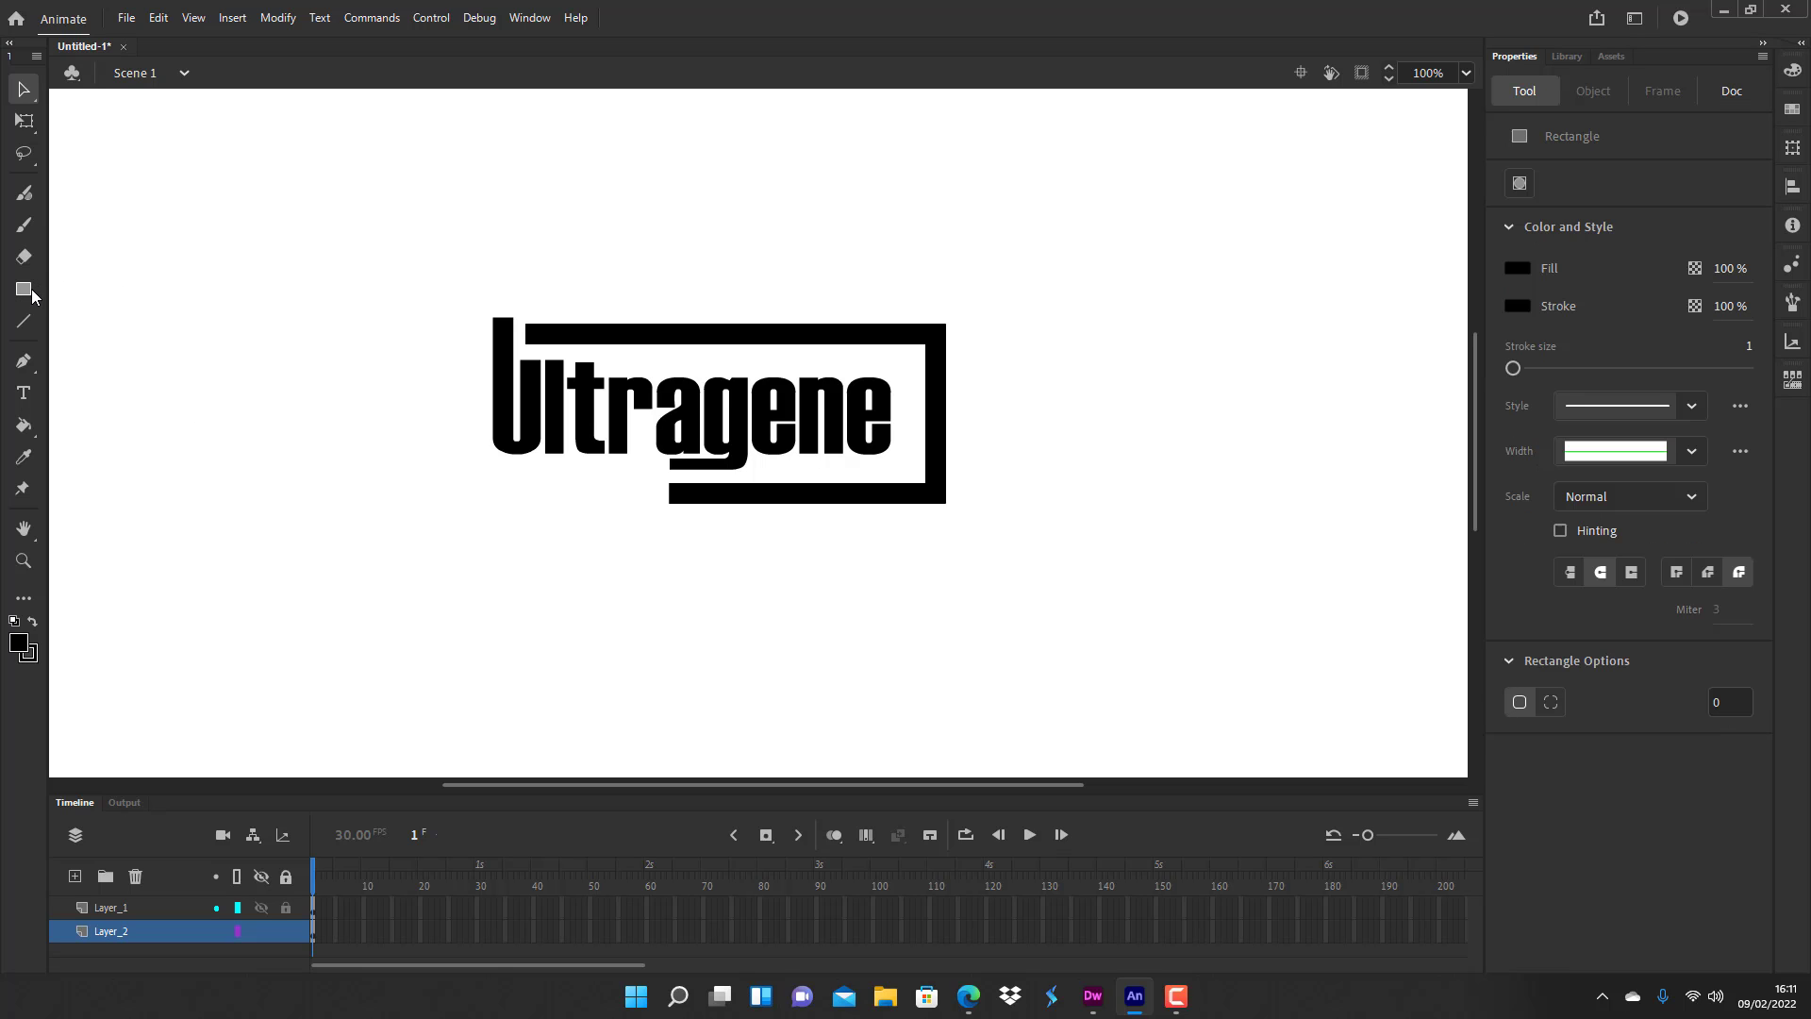
drag(586, 490, 604, 507)
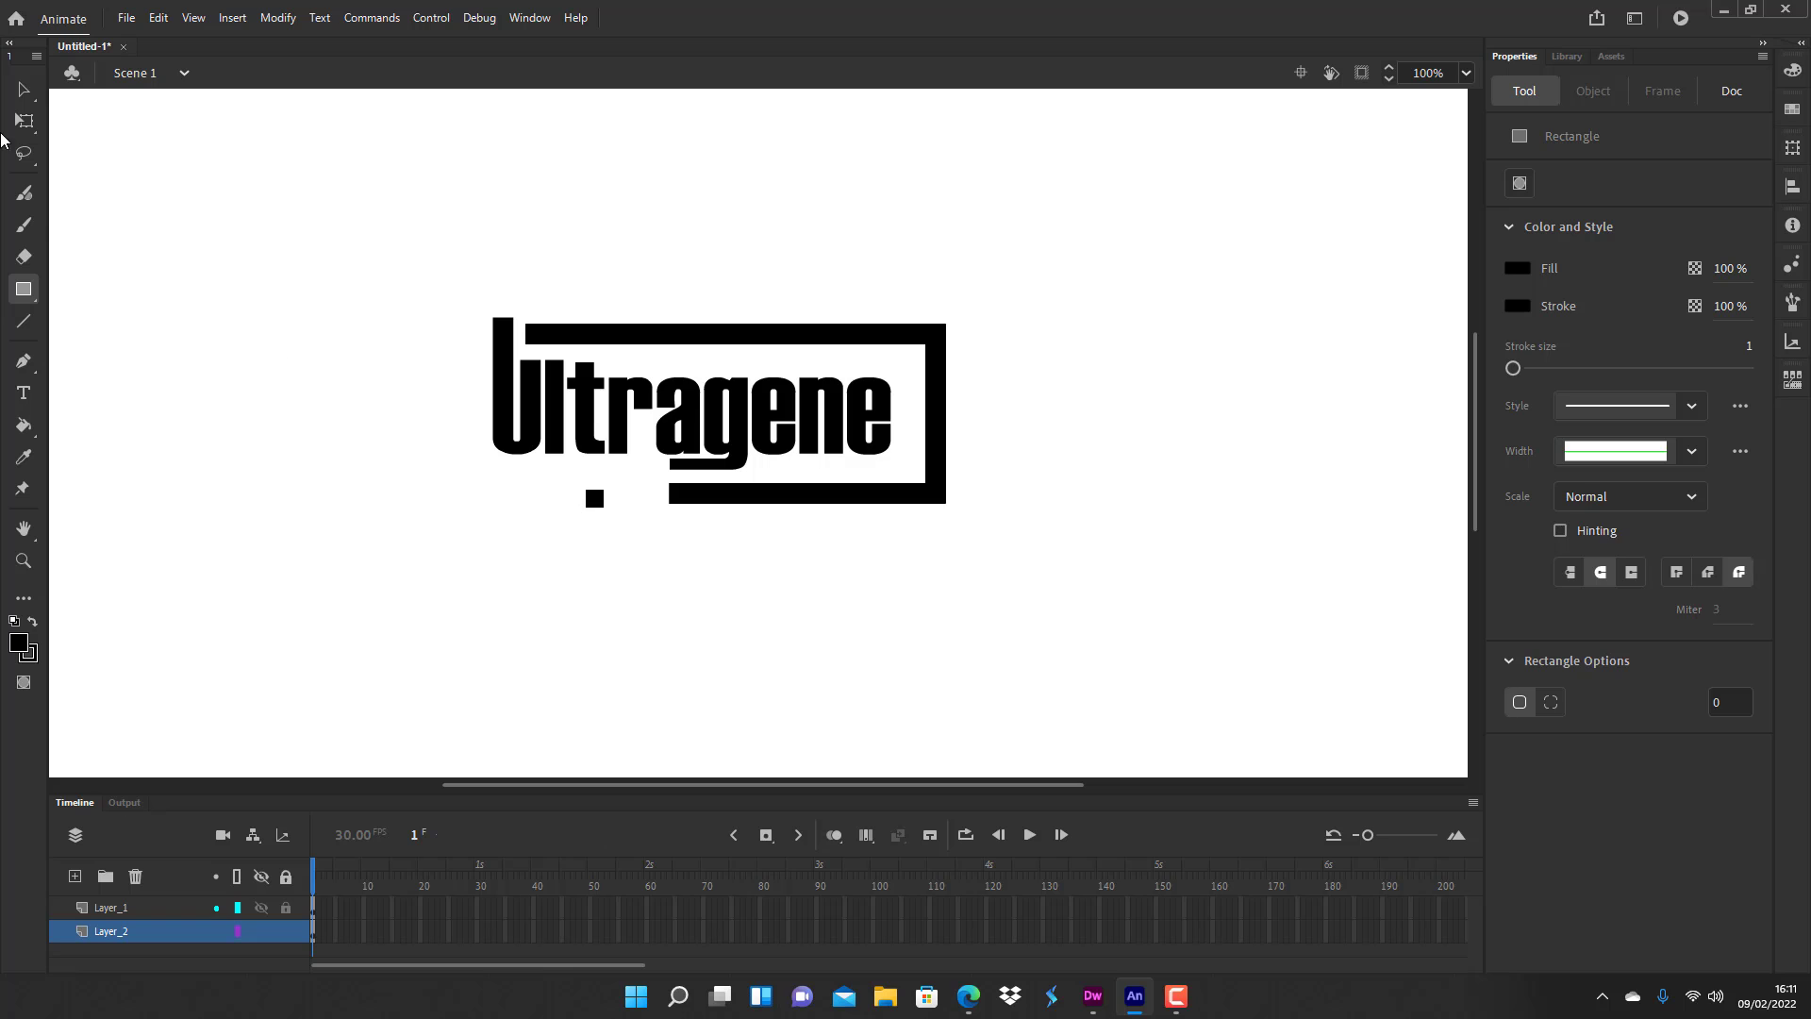
key(v)
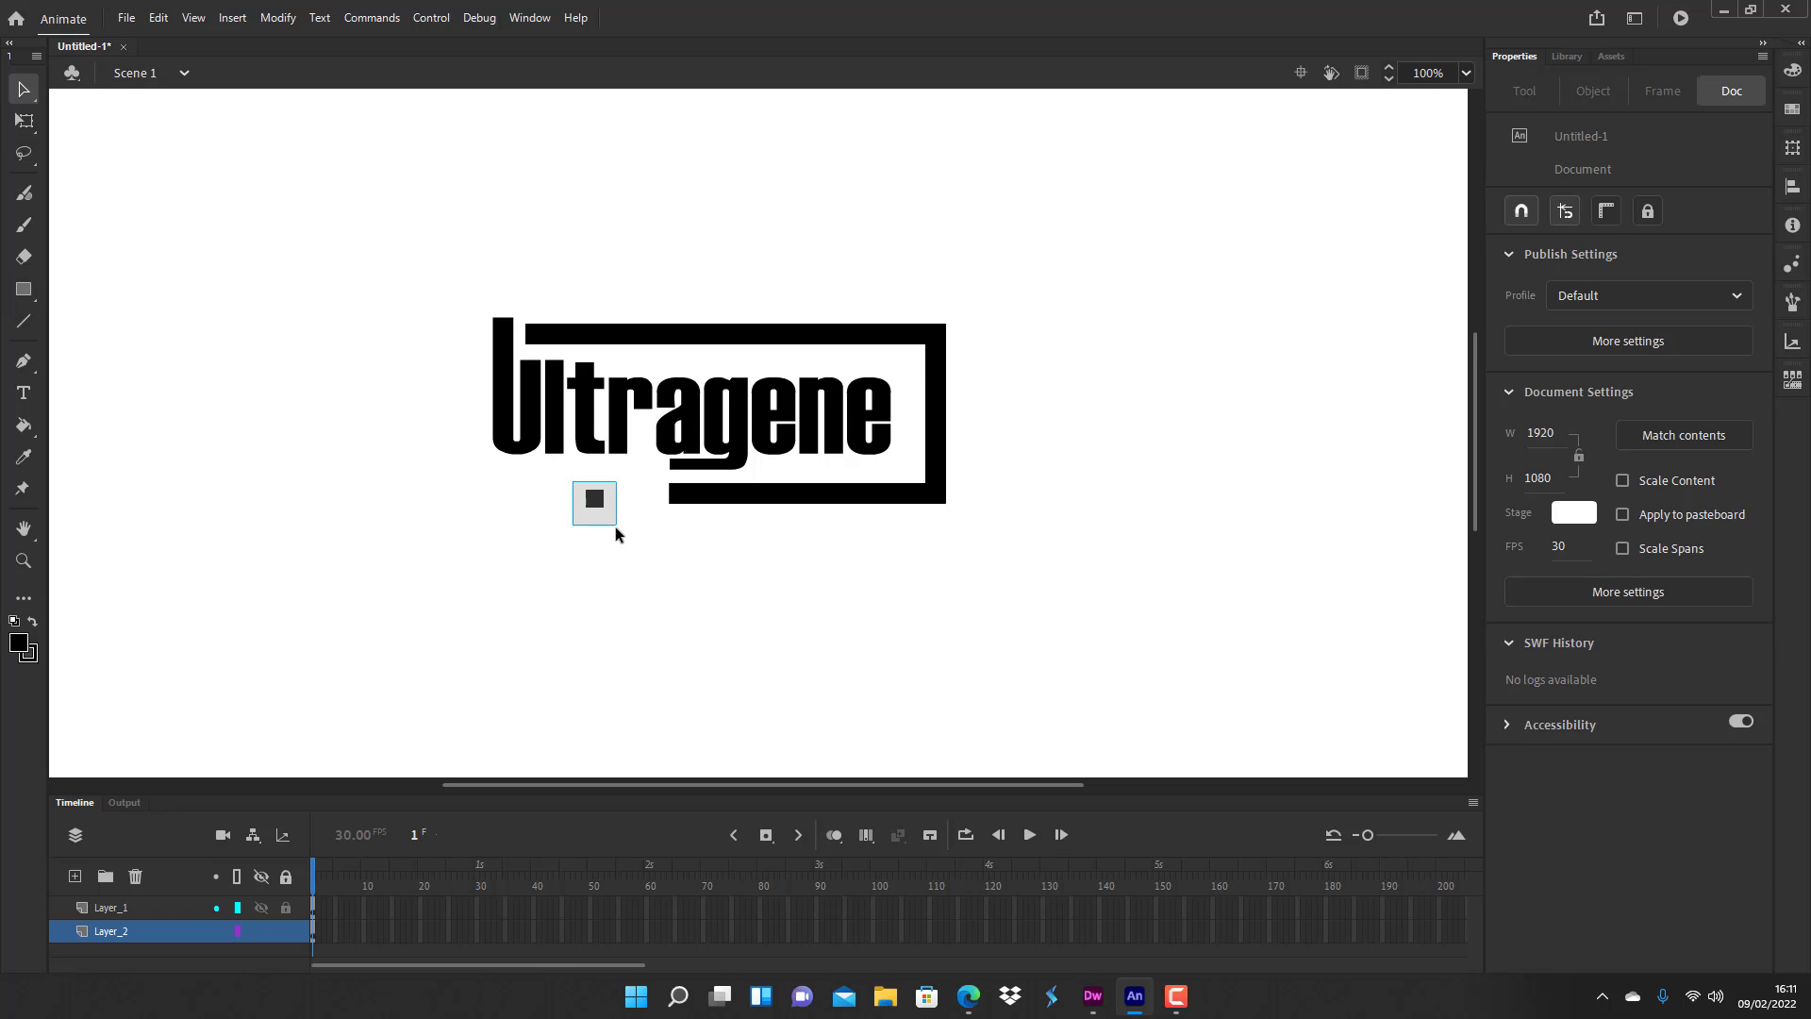
drag(616, 526, 610, 528)
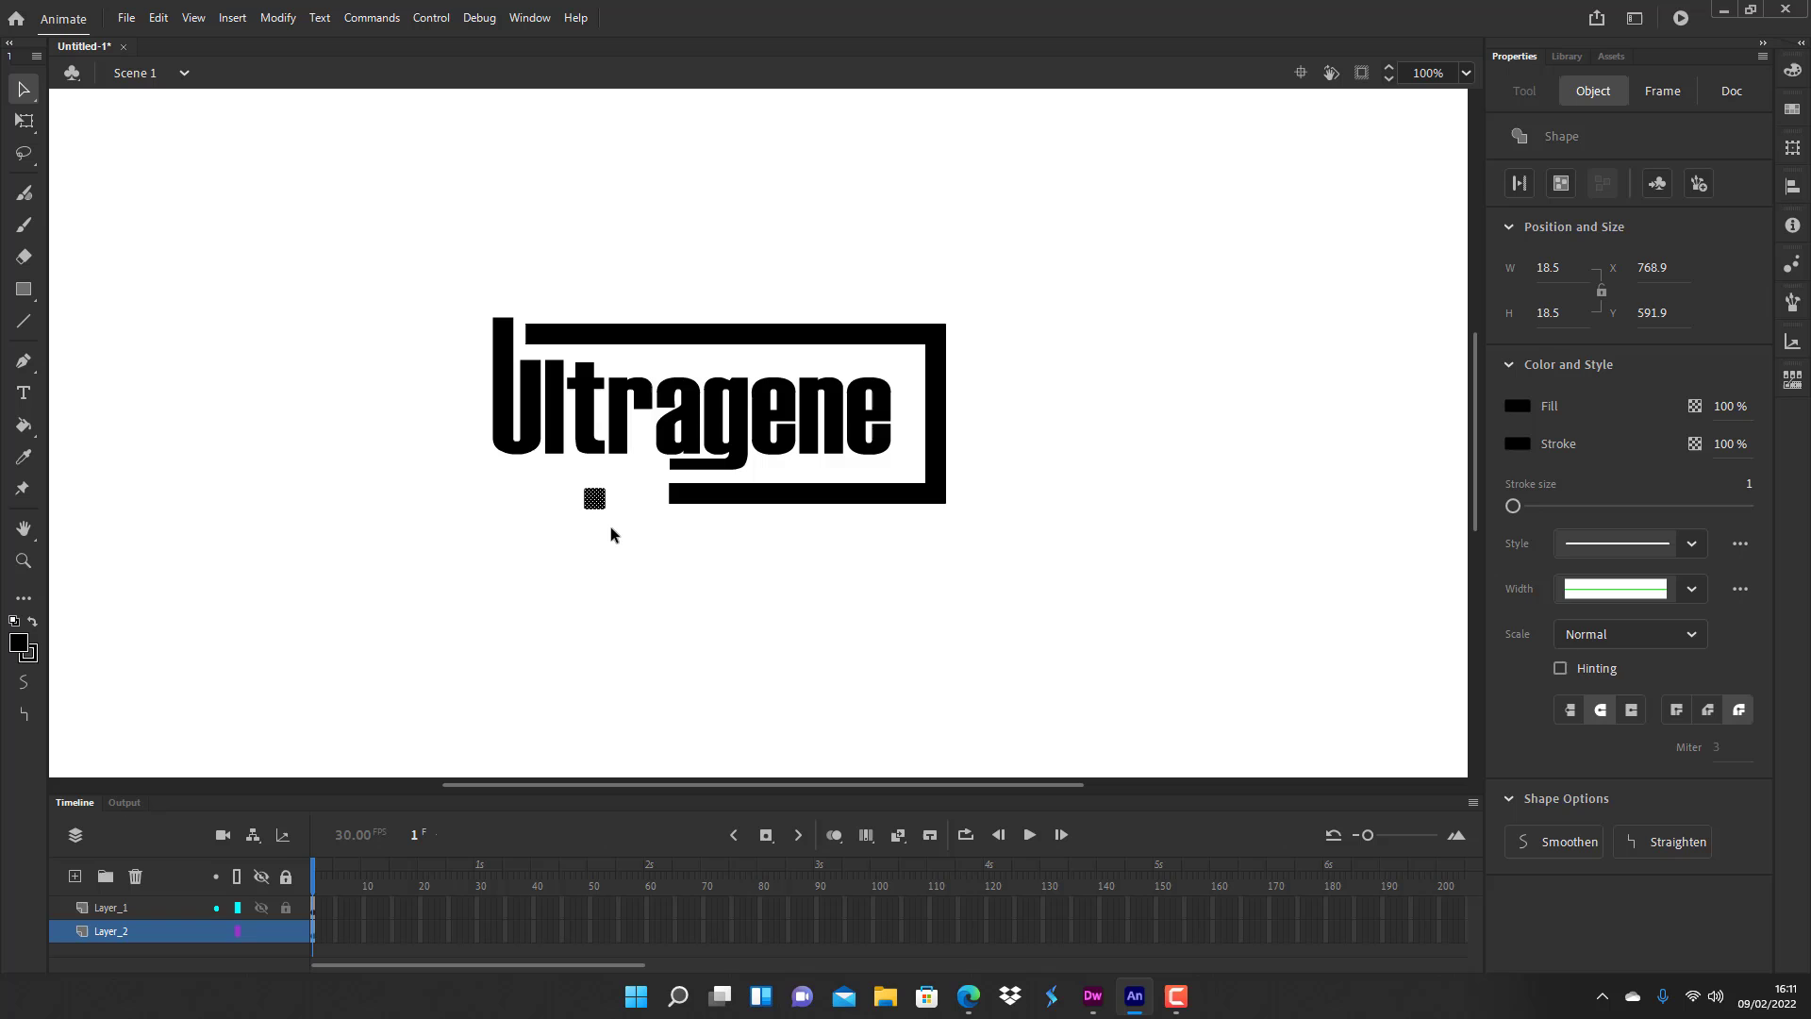
key(F8)
text(box)
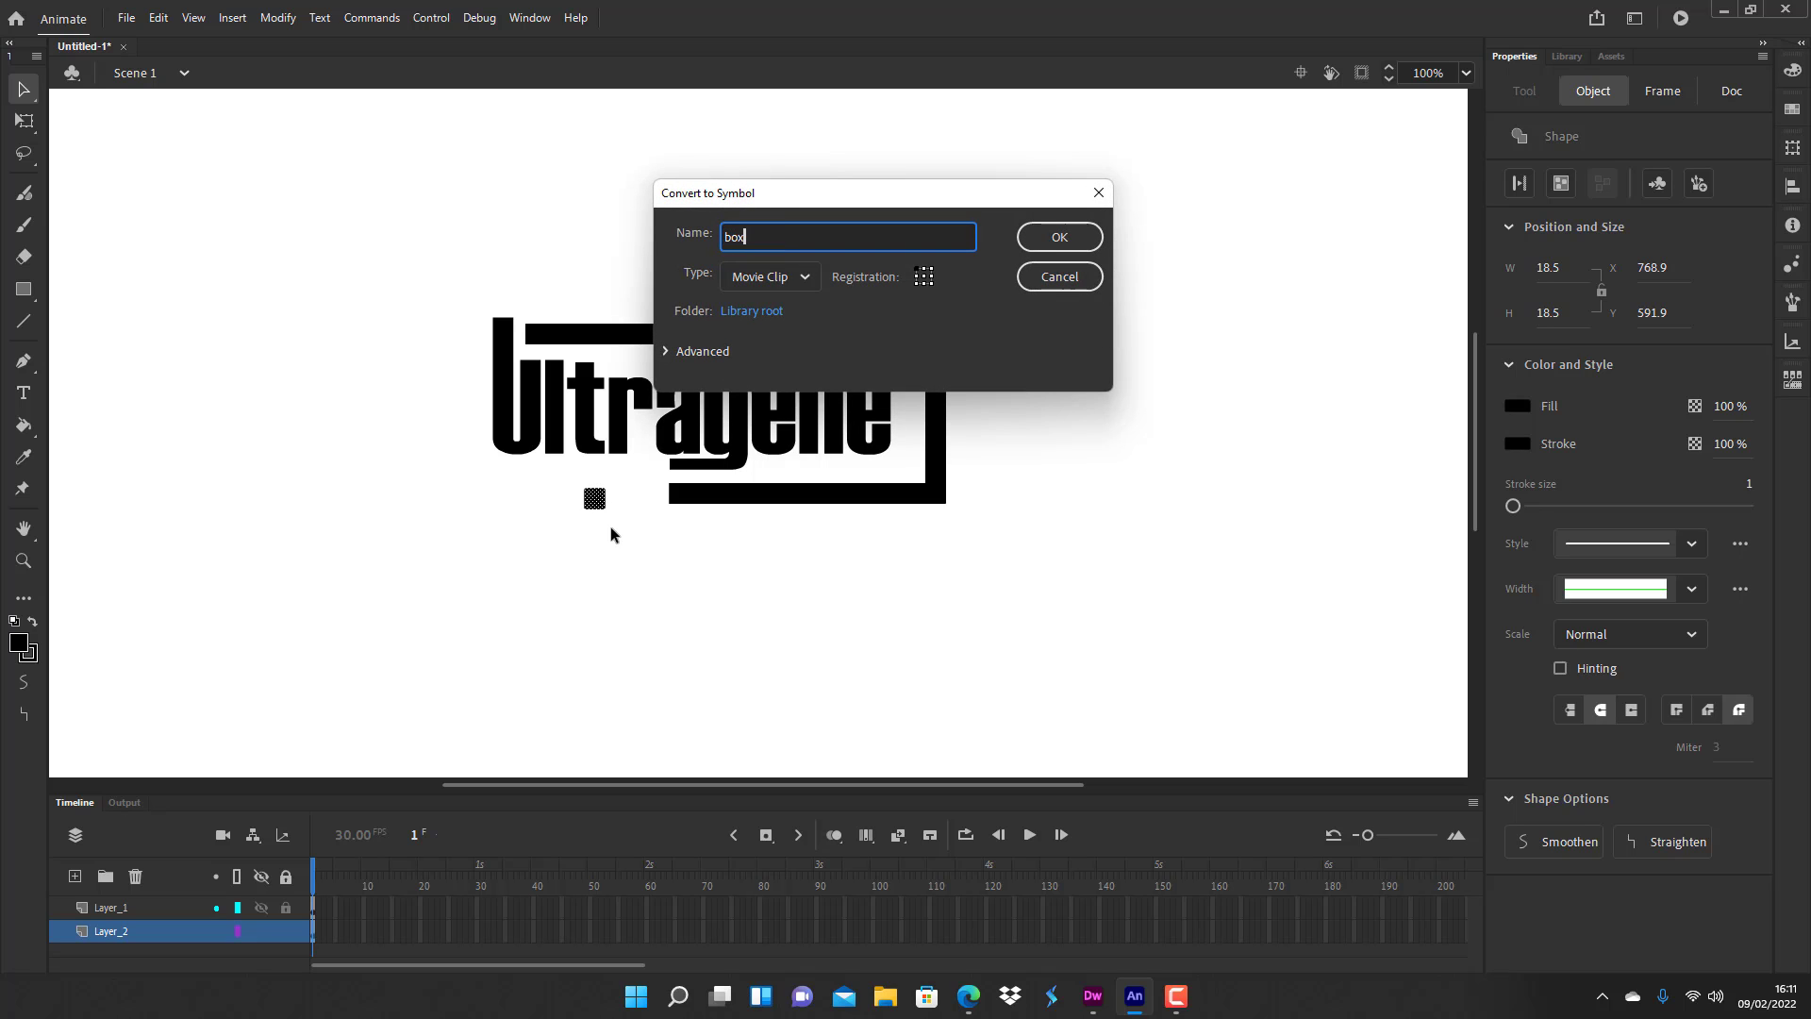
key(Return)
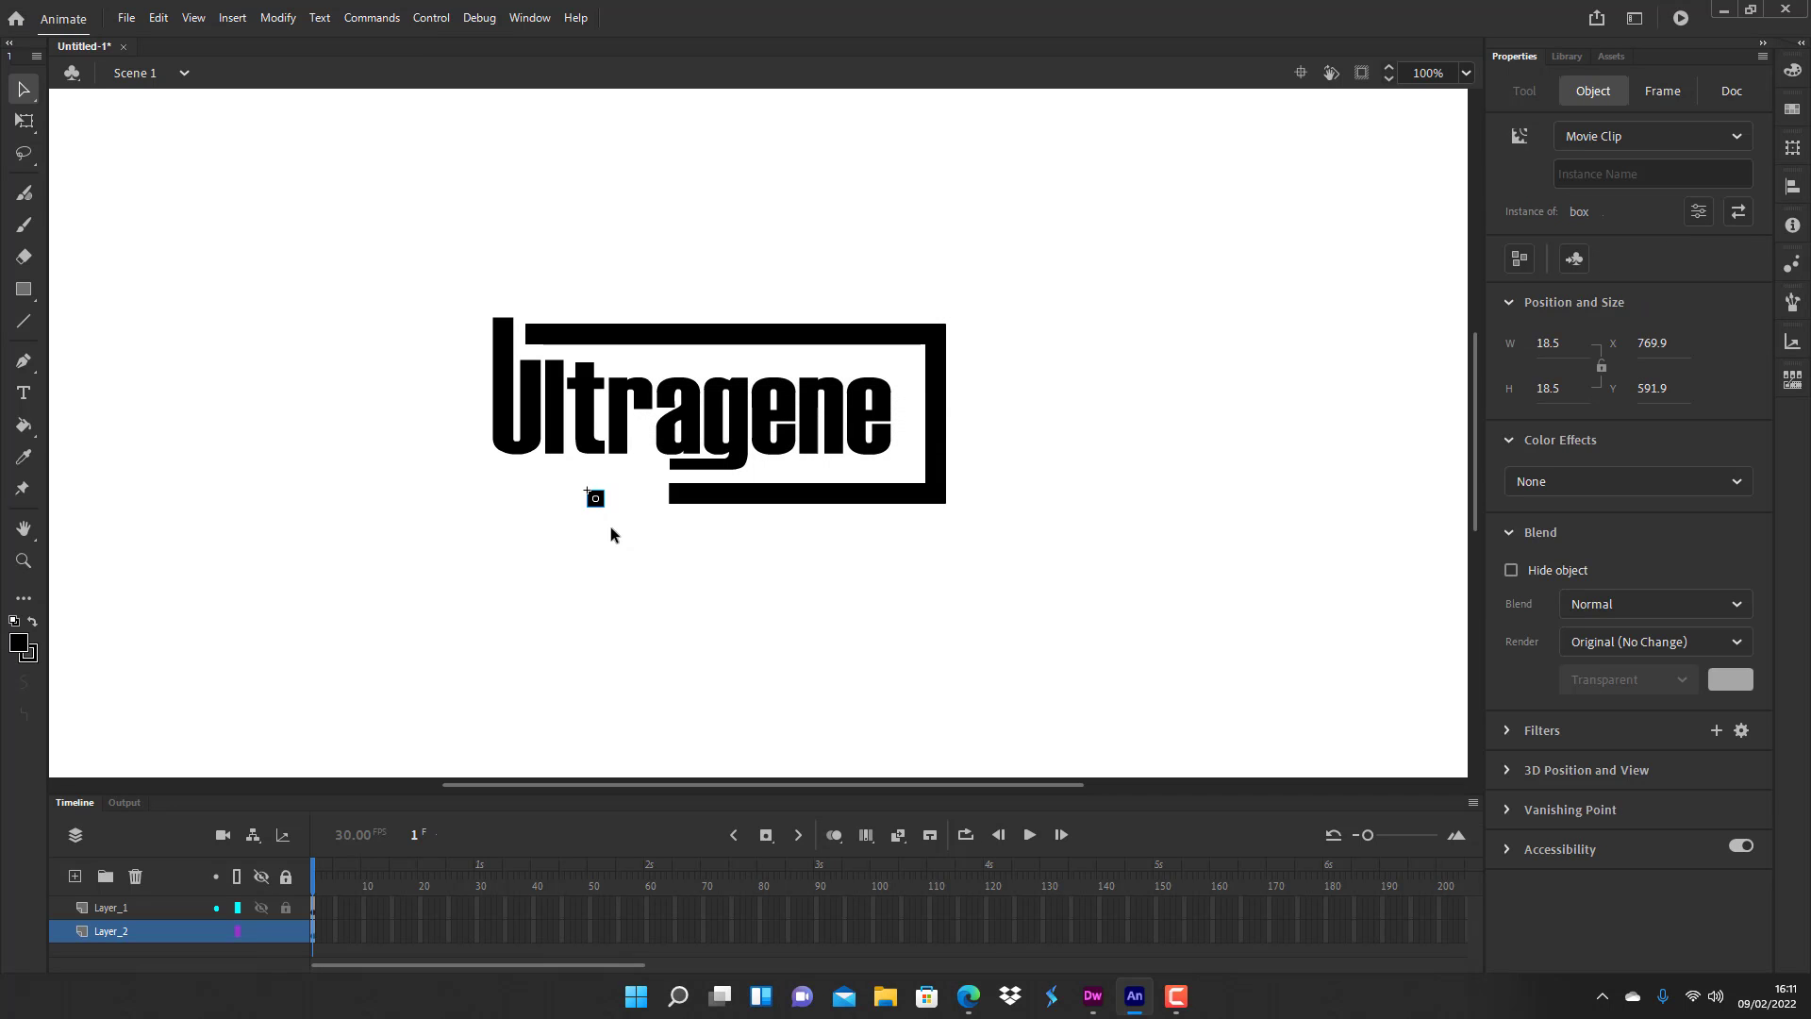
key(Right)
key(Right)
key(Right)
key(Right)
key(Right)
key(Right)
key(Right)
key(Right)
key(Right)
key(Right)
key(Right)
key(Right)
key(Right)
key(Right)
key(Right)
key(Right)
key(Right)
key(Right)
key(Right)
key(Right)
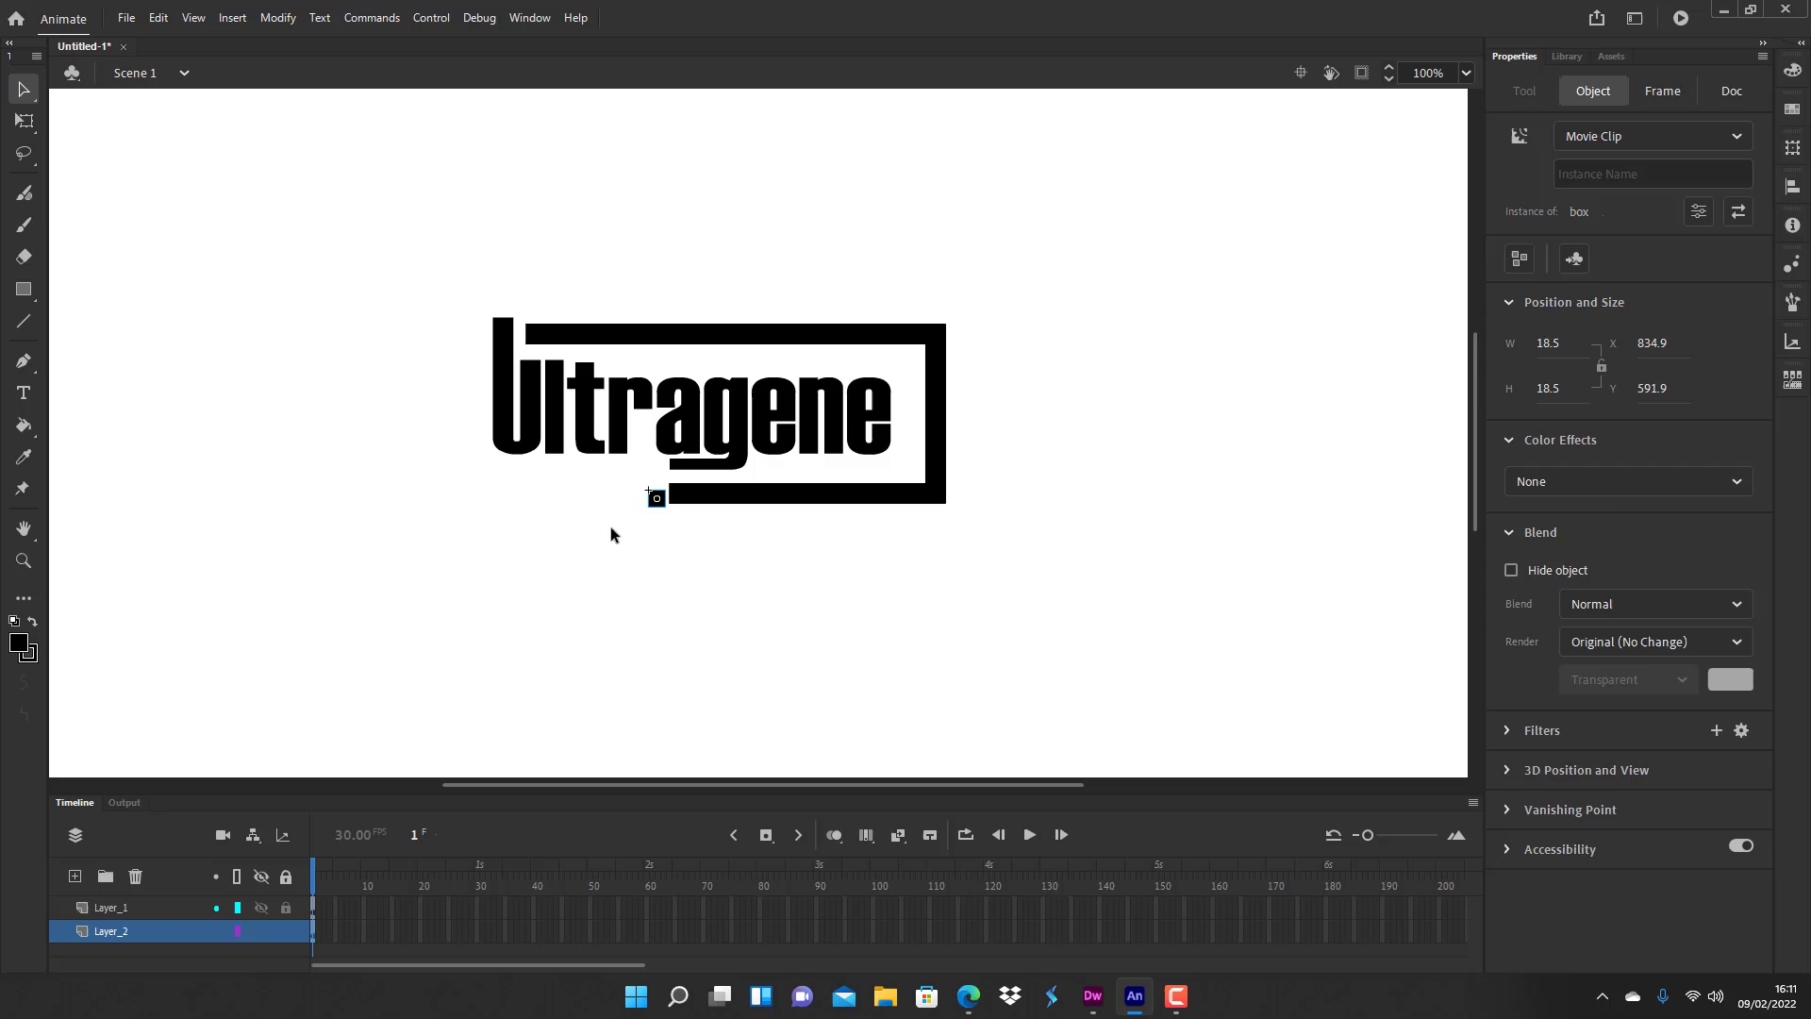
Step: Nudge the first box left, then position the pair of box squares together
click(608, 513)
click(662, 504)
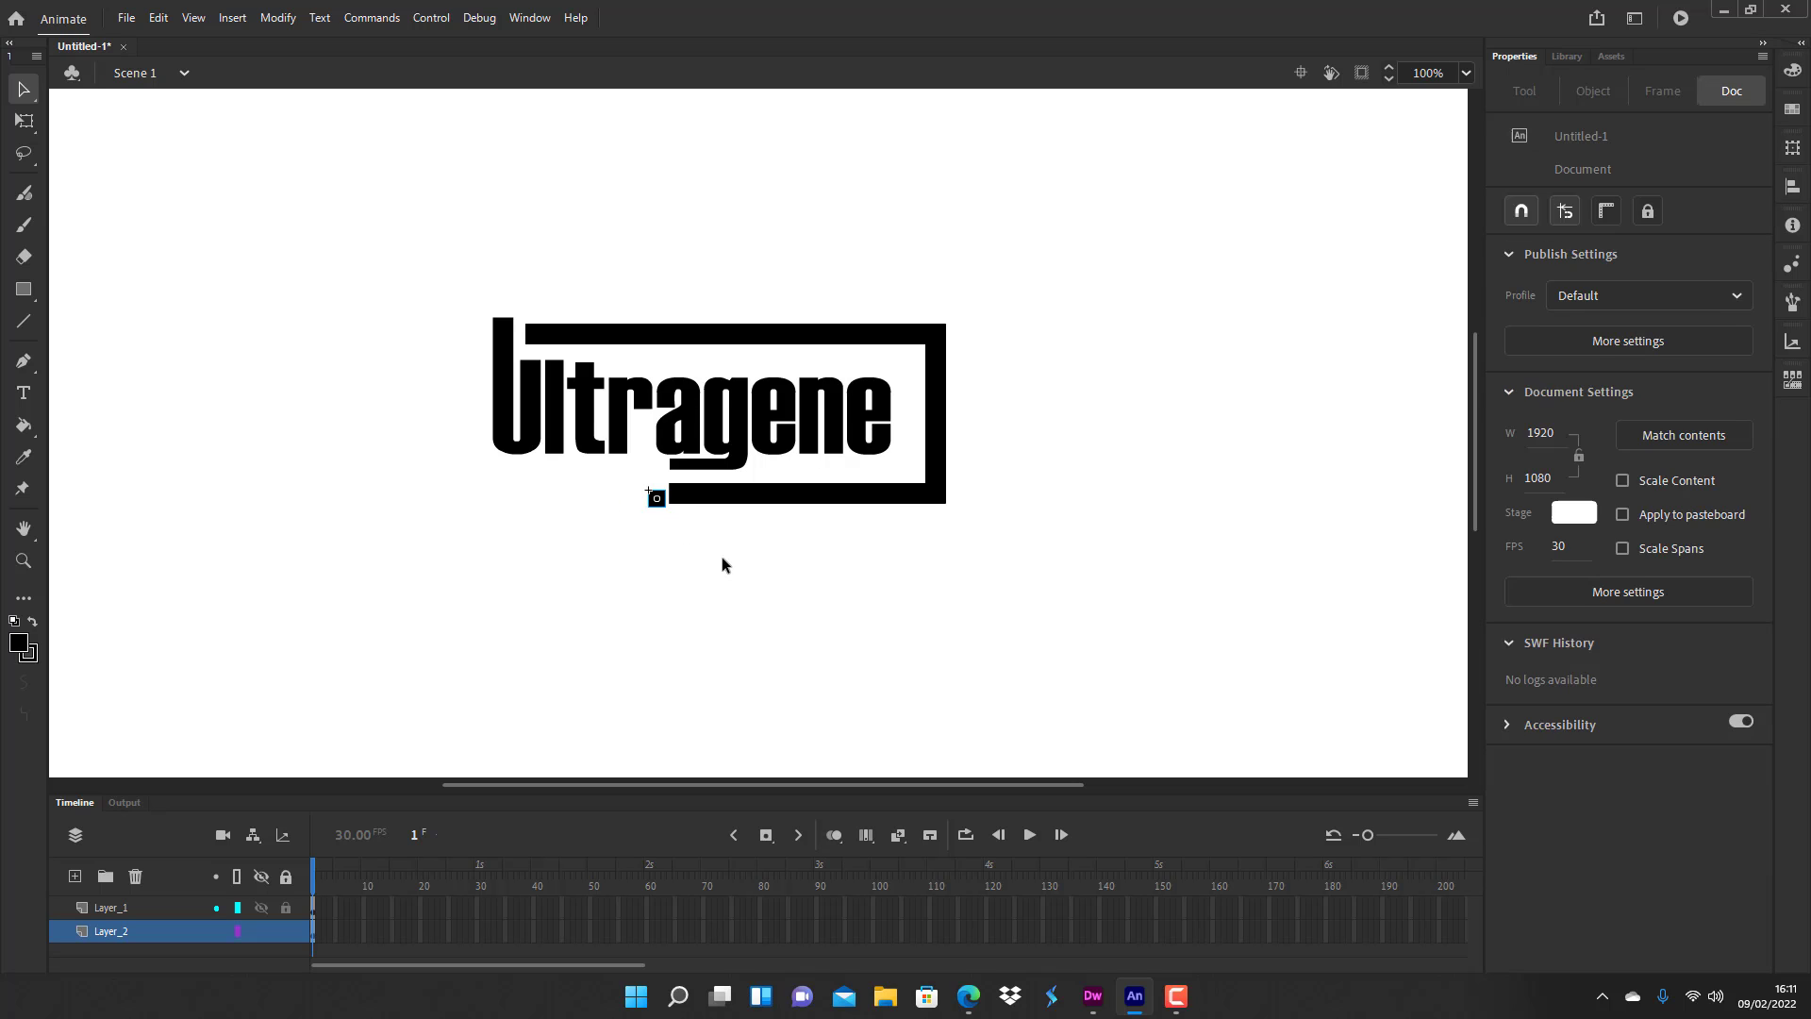
key(Left)
key(Left)
key(Left)
key(Left)
key(Left)
key(Left)
key(Left)
key(Left)
key(Left)
key(Left)
key(Left)
key(Left)
key(Left)
key(Left)
key(Left)
key(Left)
key(Left)
key(Left)
key(Left)
key(Left)
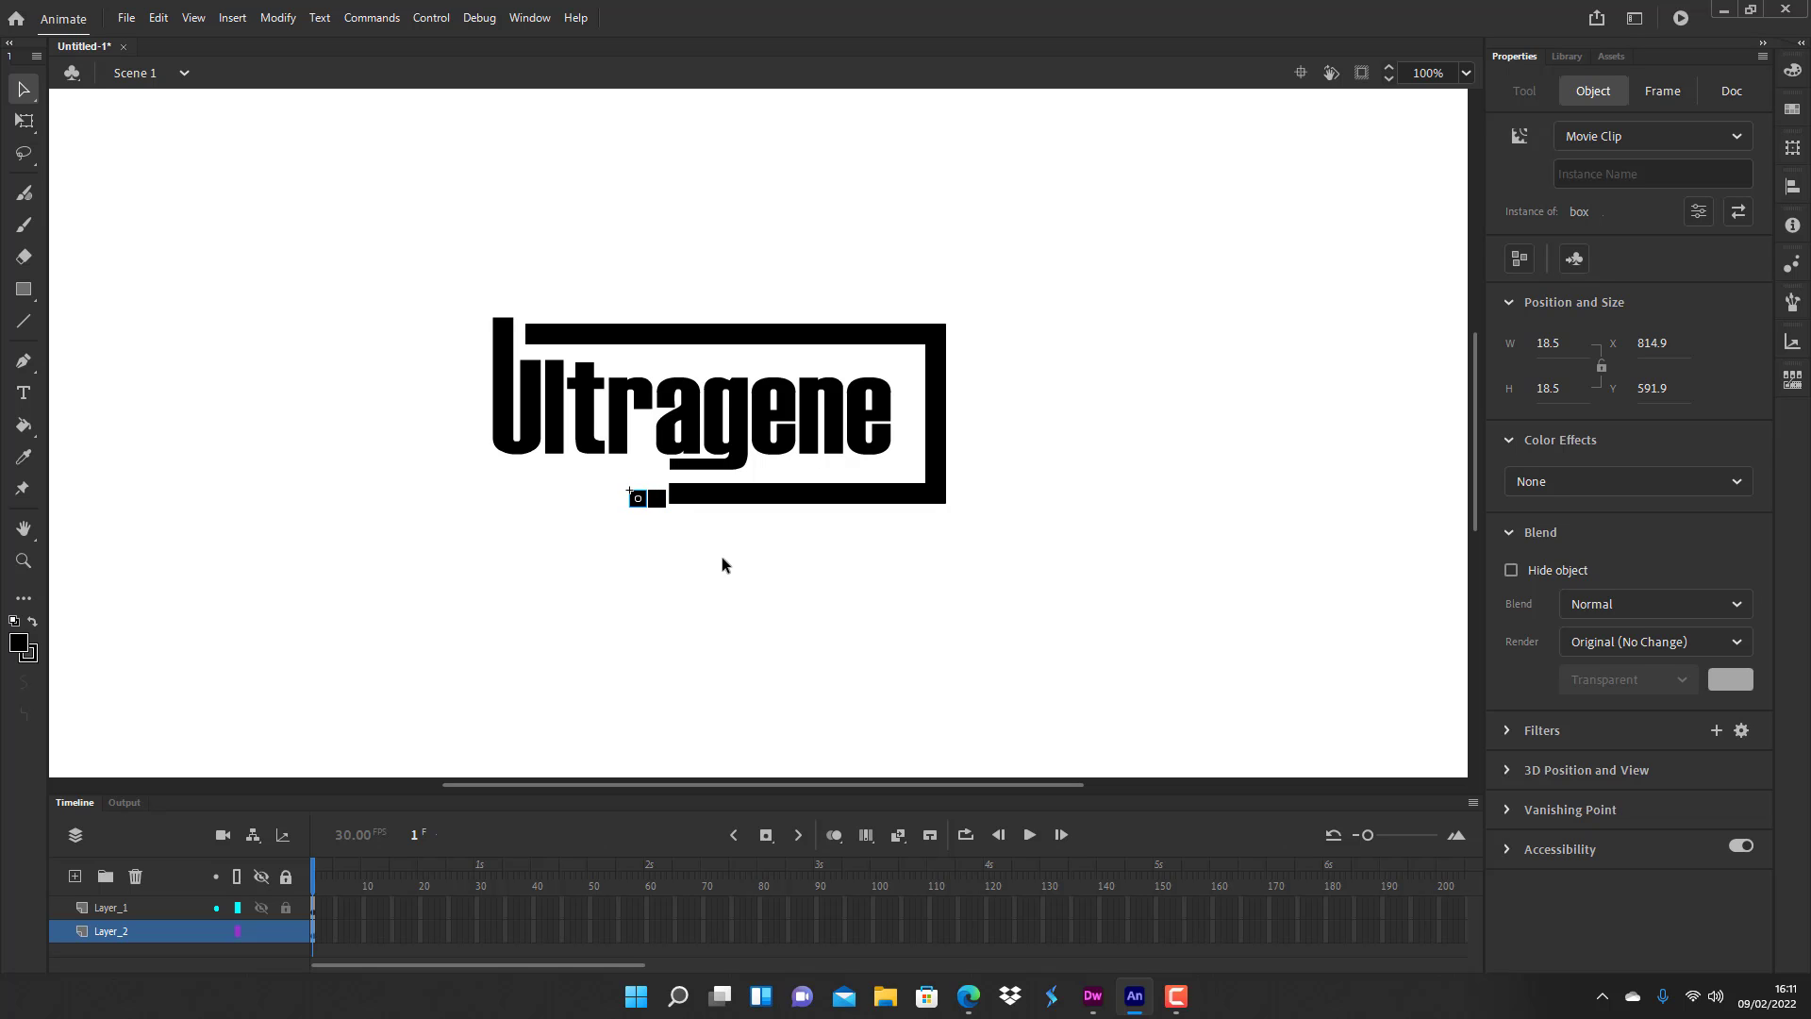
click(721, 557)
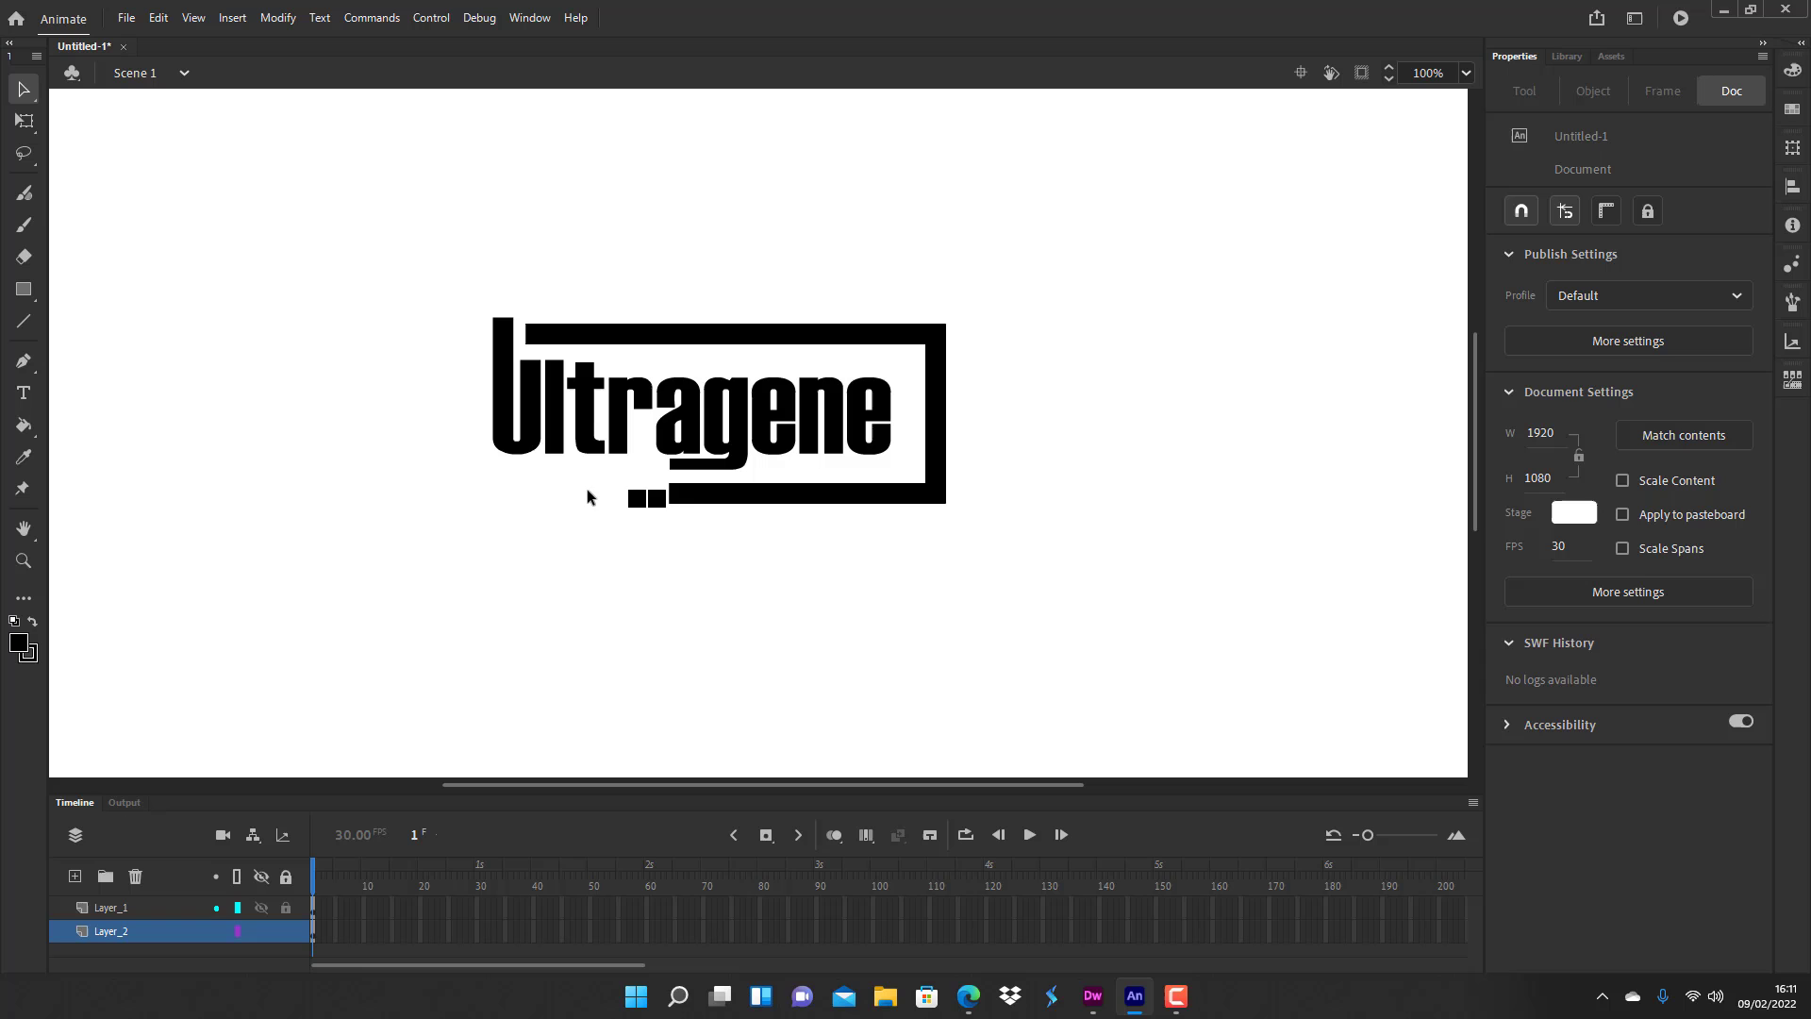
drag(594, 476, 659, 526)
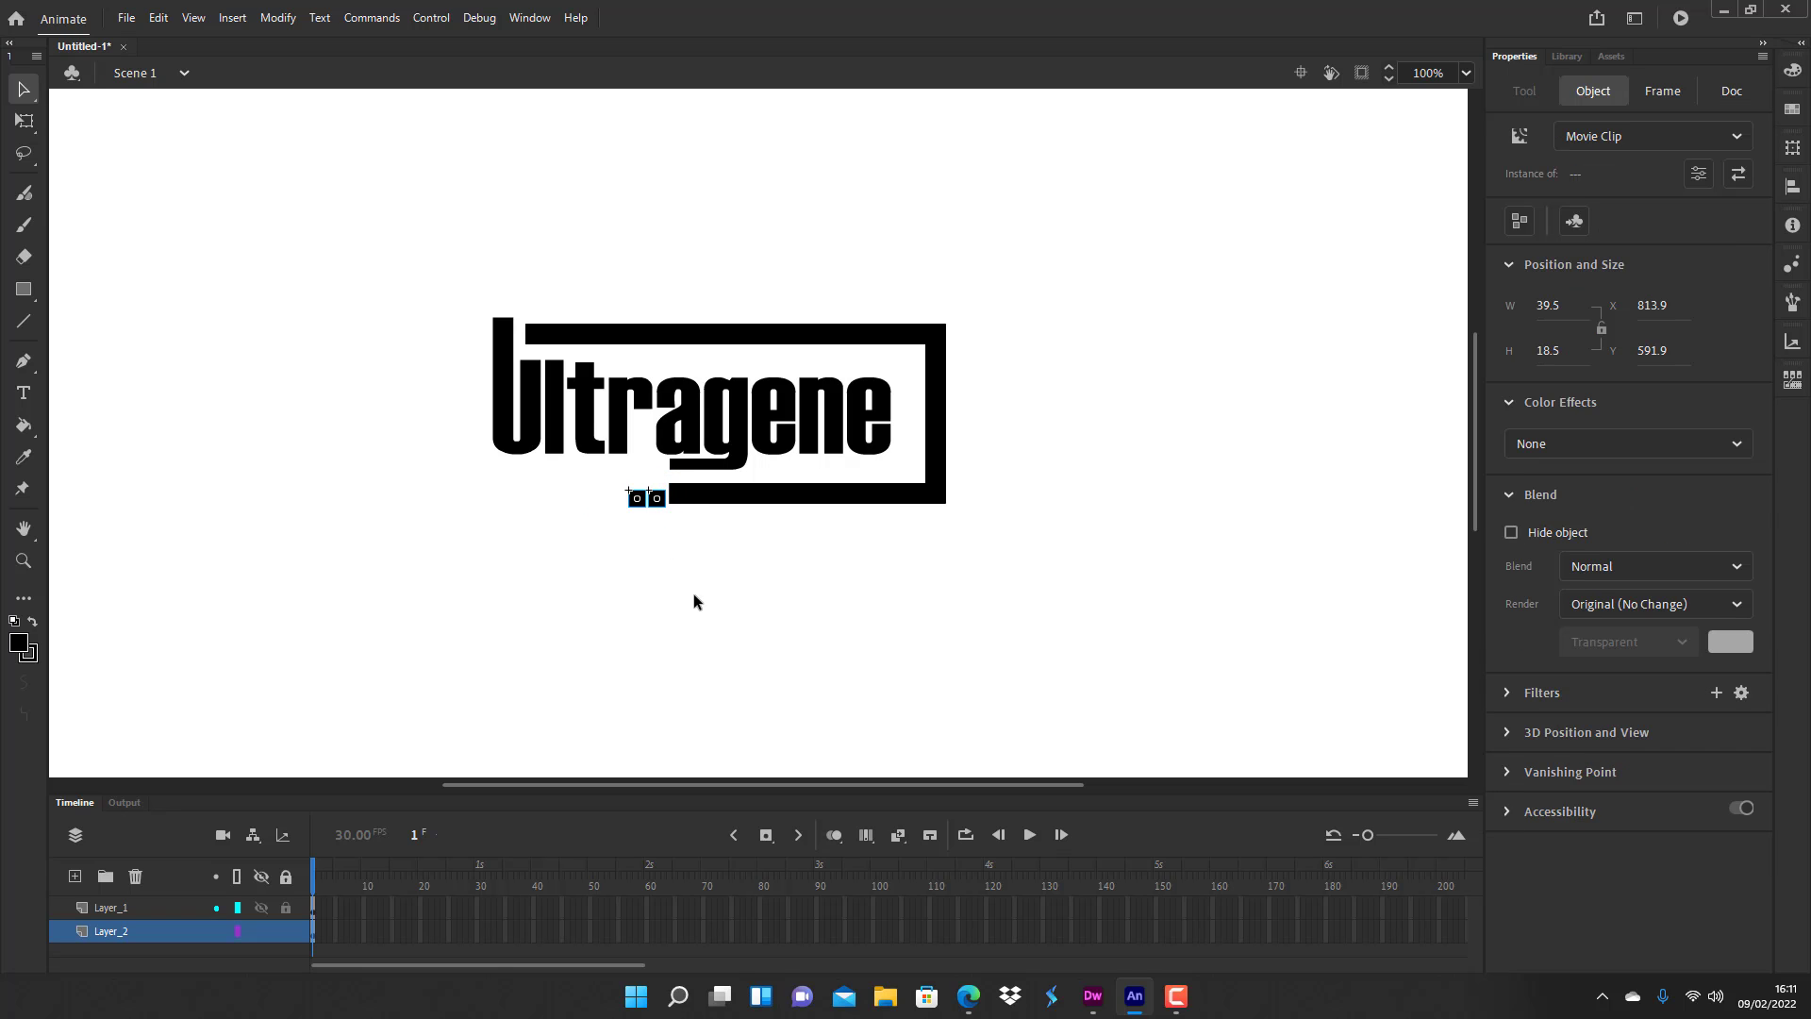
key(Left)
key(Left)
key(Left)
key(Left)
key(Left)
key(Left)
key(Left)
key(Left)
key(Left)
key(Left)
key(Left)
key(Left)
key(Left)
key(Left)
key(Left)
key(Left)
key(Left)
key(Left)
key(Left)
key(Left)
key(Left)
key(Left)
key(Left)
key(Left)
key(Left)
key(Right)
key(Right)
key(Right)
Step: Move the group of four box squares left along the logo's bottom
click(694, 593)
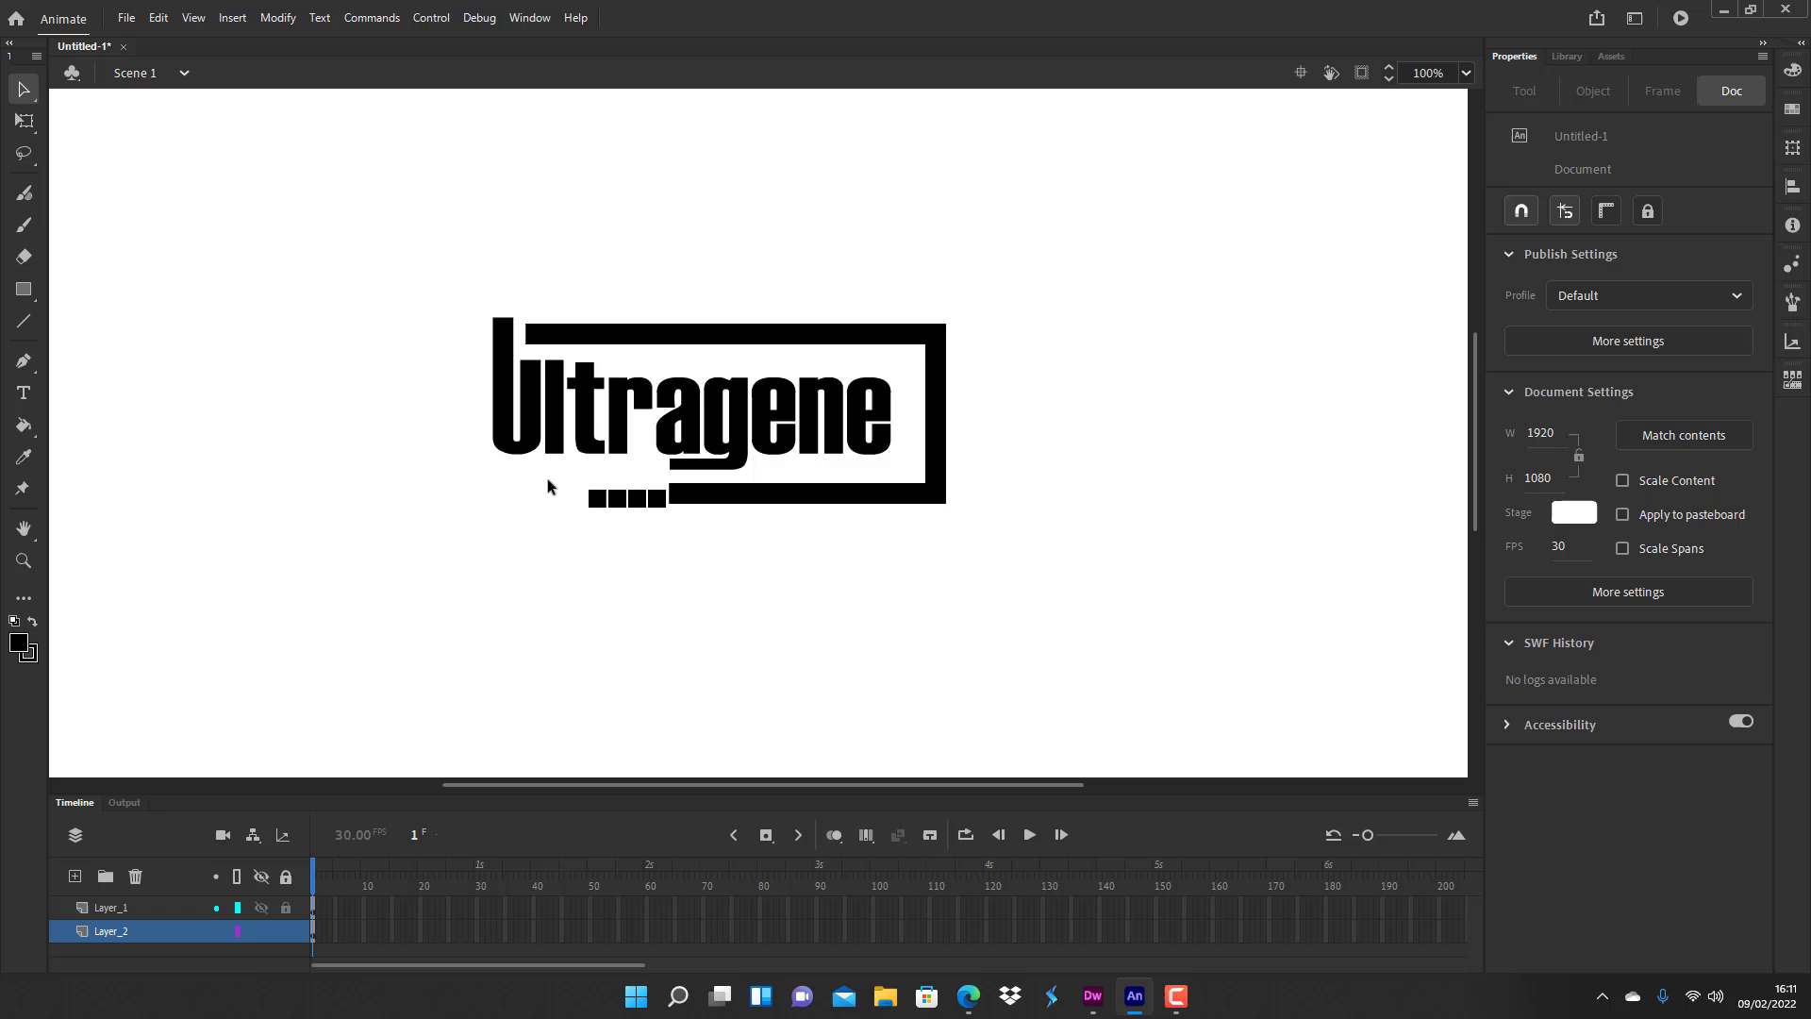
drag(546, 483, 661, 528)
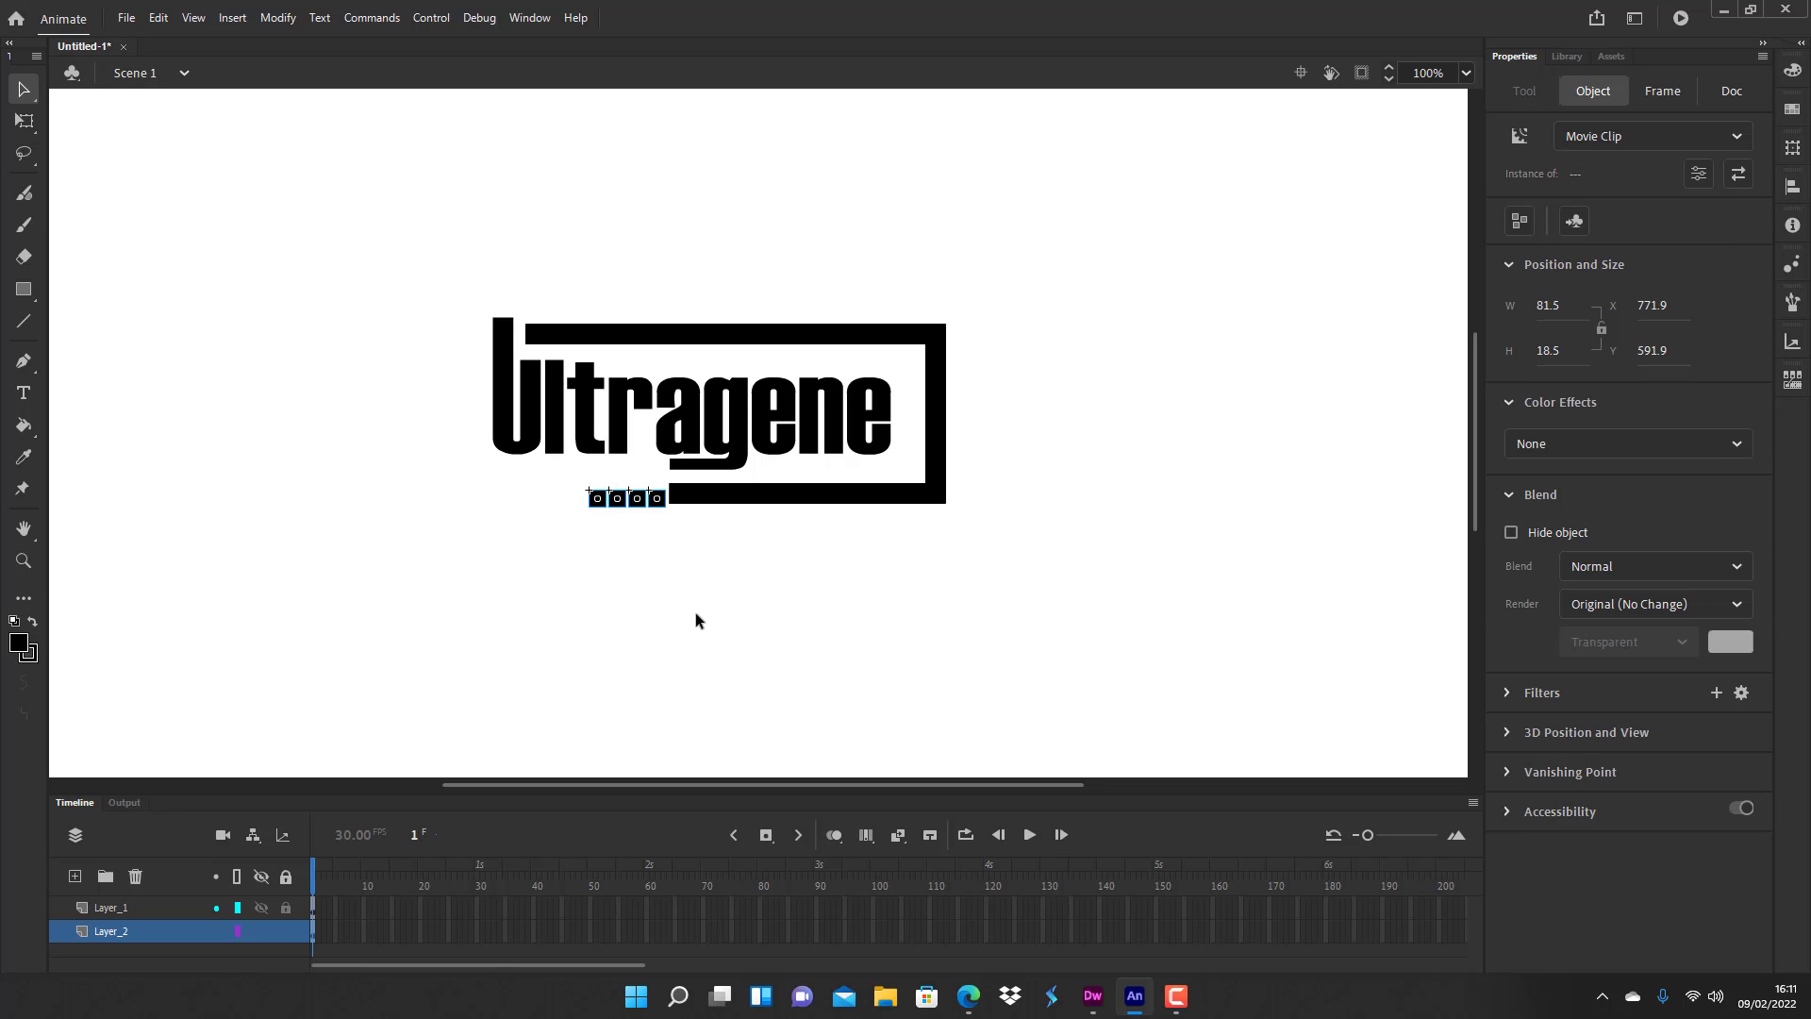
key(Left)
key(Left)
key(Left)
key(Left)
key(Left)
key(Left)
key(Left)
key(Left)
key(Left)
key(Left)
key(Left)
key(Left)
key(Left)
key(Left)
key(Left)
key(Left)
key(Left)
key(Left)
key(Left)
key(Left)
key(Left)
key(Left)
key(Left)
key(Left)
key(Left)
key(Left)
key(Left)
key(Left)
key(Left)
key(Left)
key(Left)
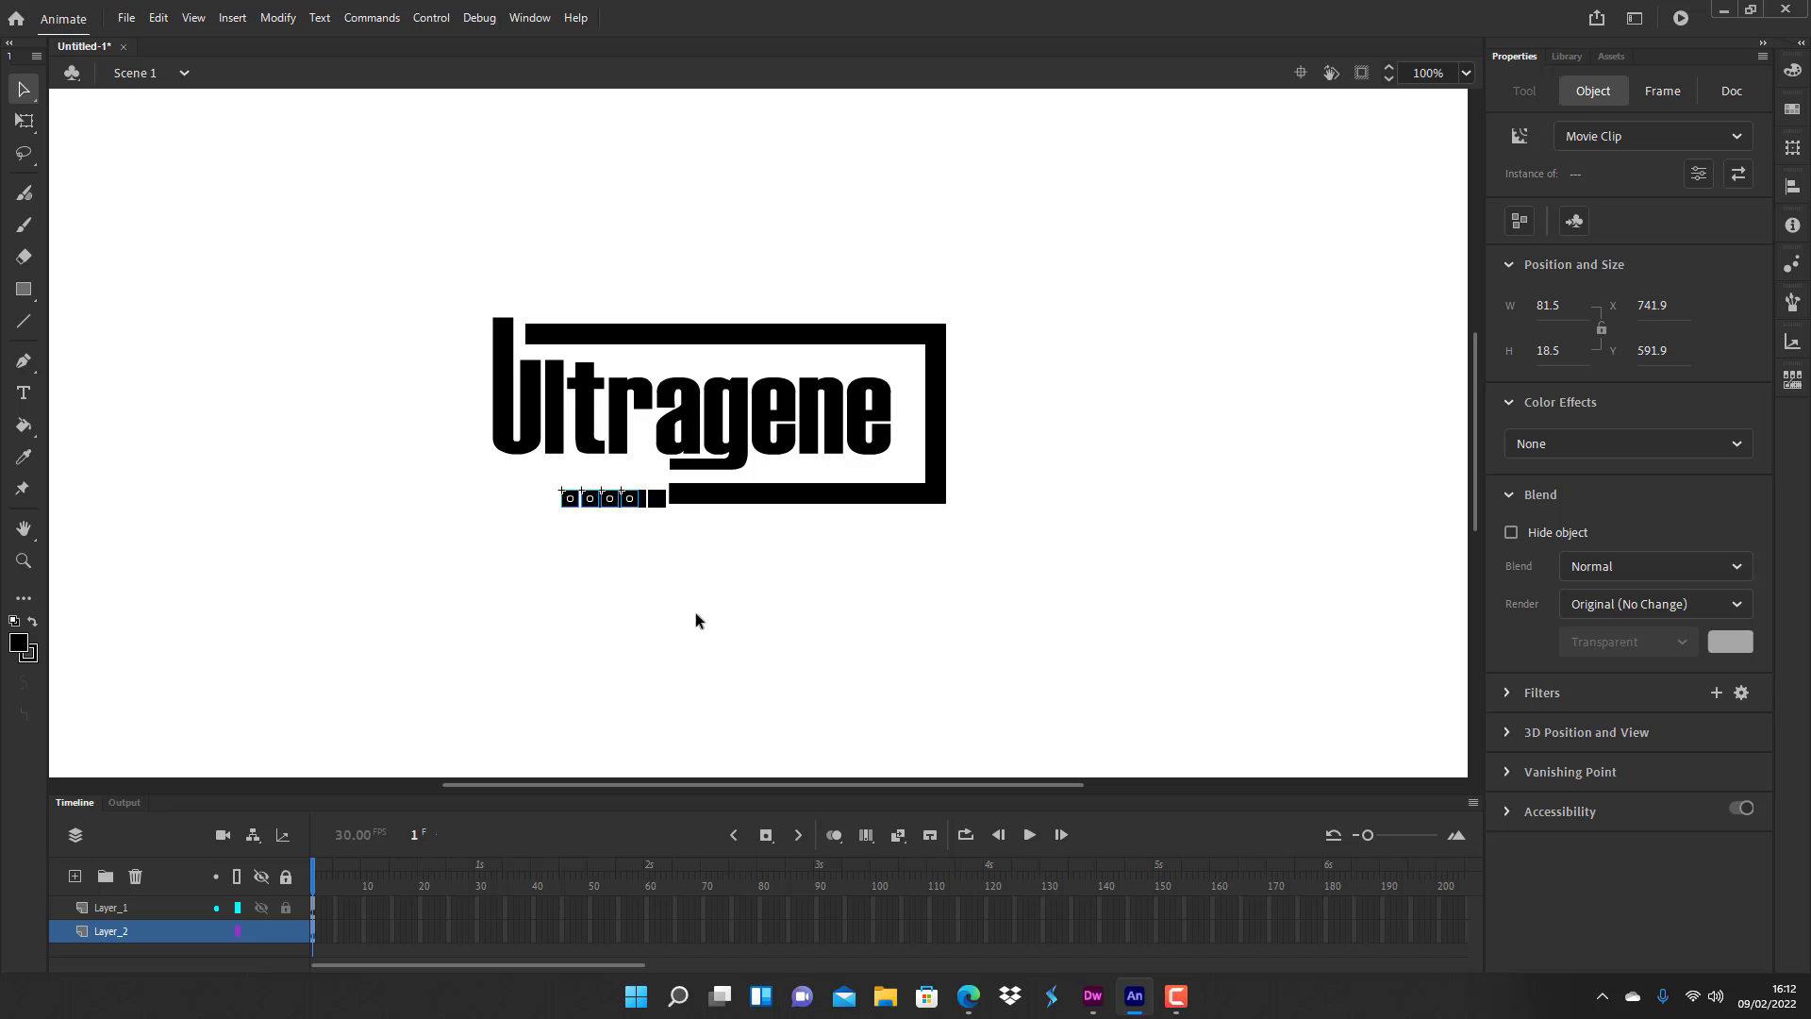
key(Left)
key(Left)
key(Left)
key(Left)
key(Left)
key(Left)
key(Left)
key(Left)
key(Left)
key(Left)
key(Left)
key(Left)
key(Left)
key(Left)
key(Left)
key(Left)
key(Left)
key(Left)
key(Left)
key(Left)
key(Left)
key(Left)
key(Left)
key(Left)
key(Left)
key(Left)
key(Left)
key(Left)
key(Left)
key(Left)
key(Left)
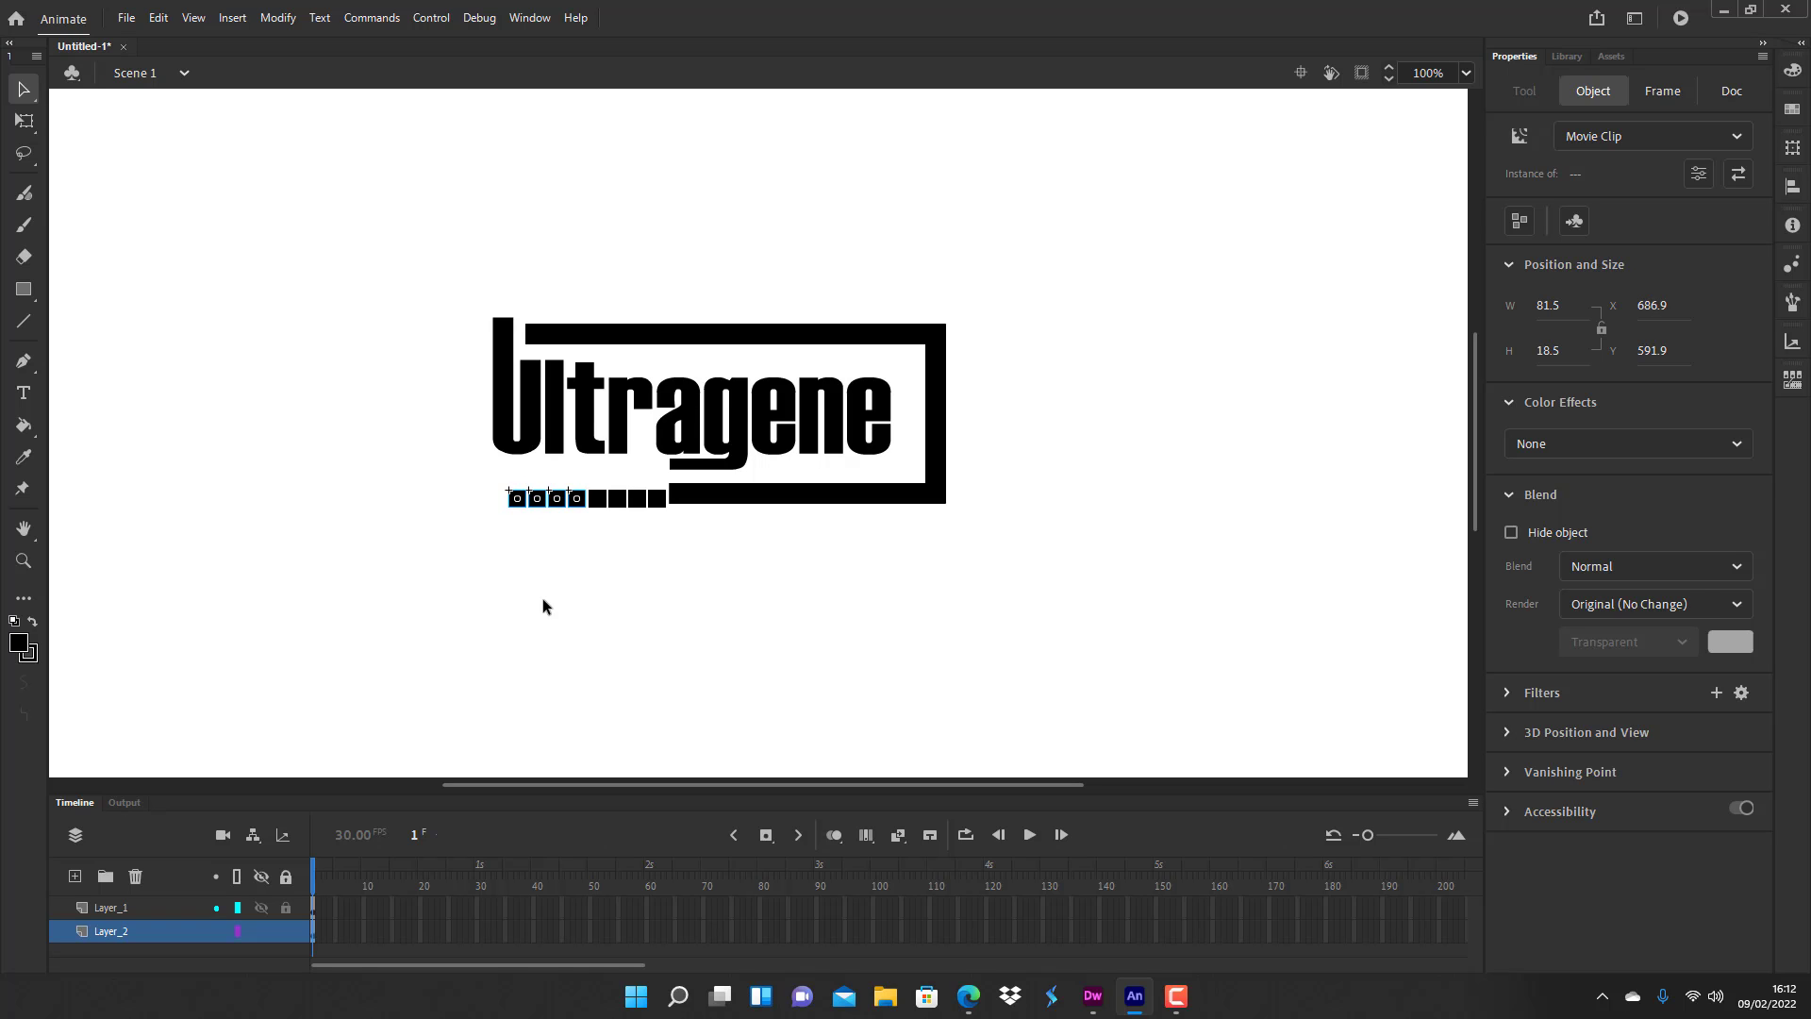
click(521, 551)
Step: Raise the row of eight box squares slightly and shift it left beside the bar
drag(519, 544, 670, 484)
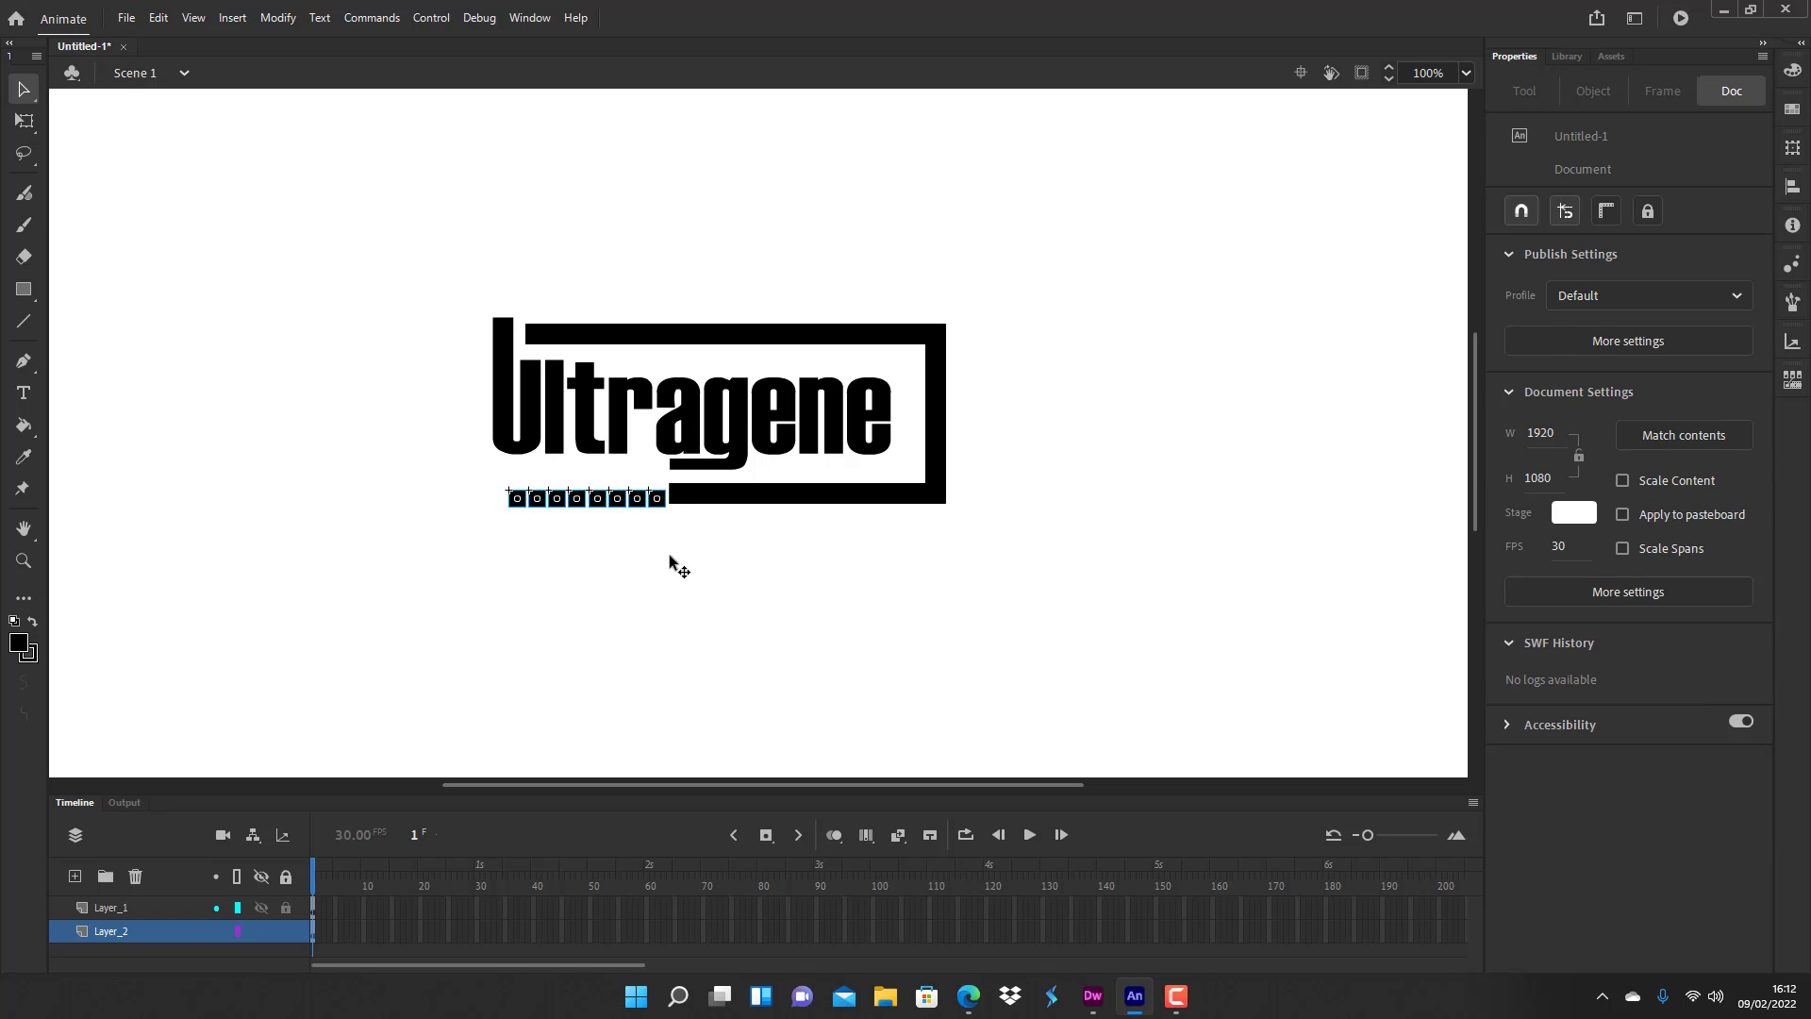
key(Up)
key(Up)
key(Up)
key(Up)
key(Up)
key(Up)
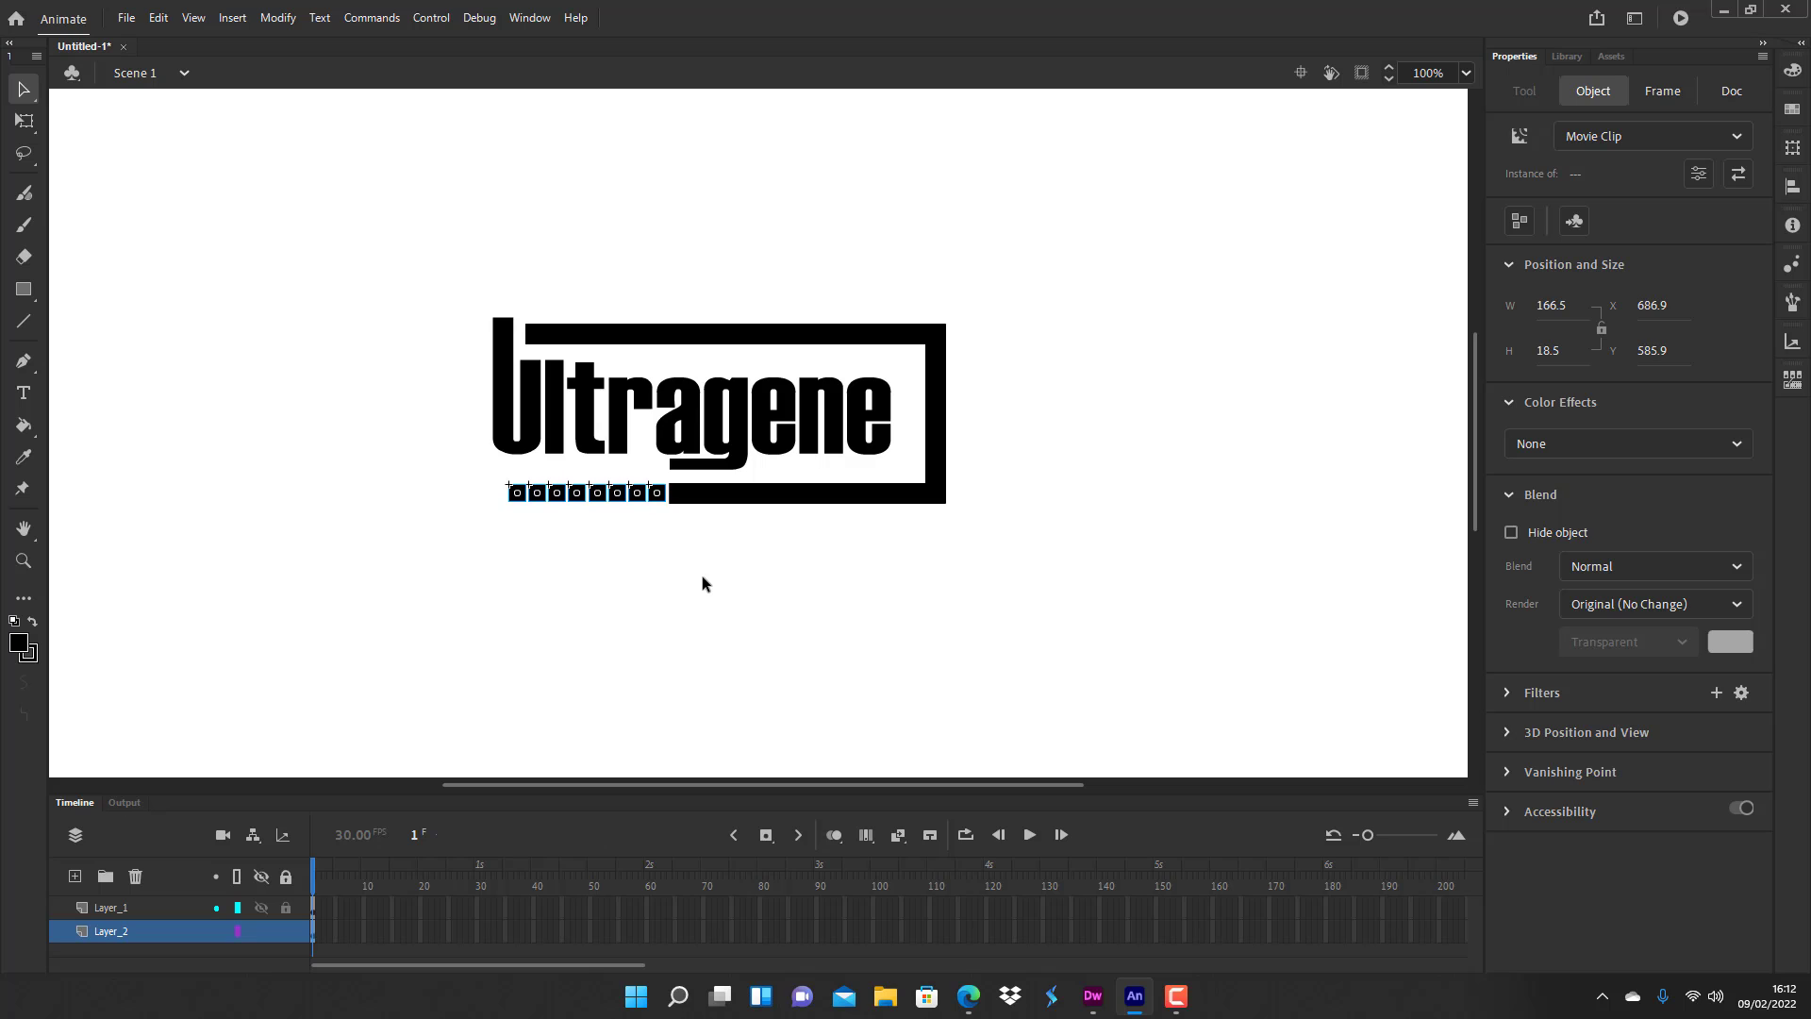
key(Left)
key(Left)
key(Left)
key(Left)
key(Left)
key(Left)
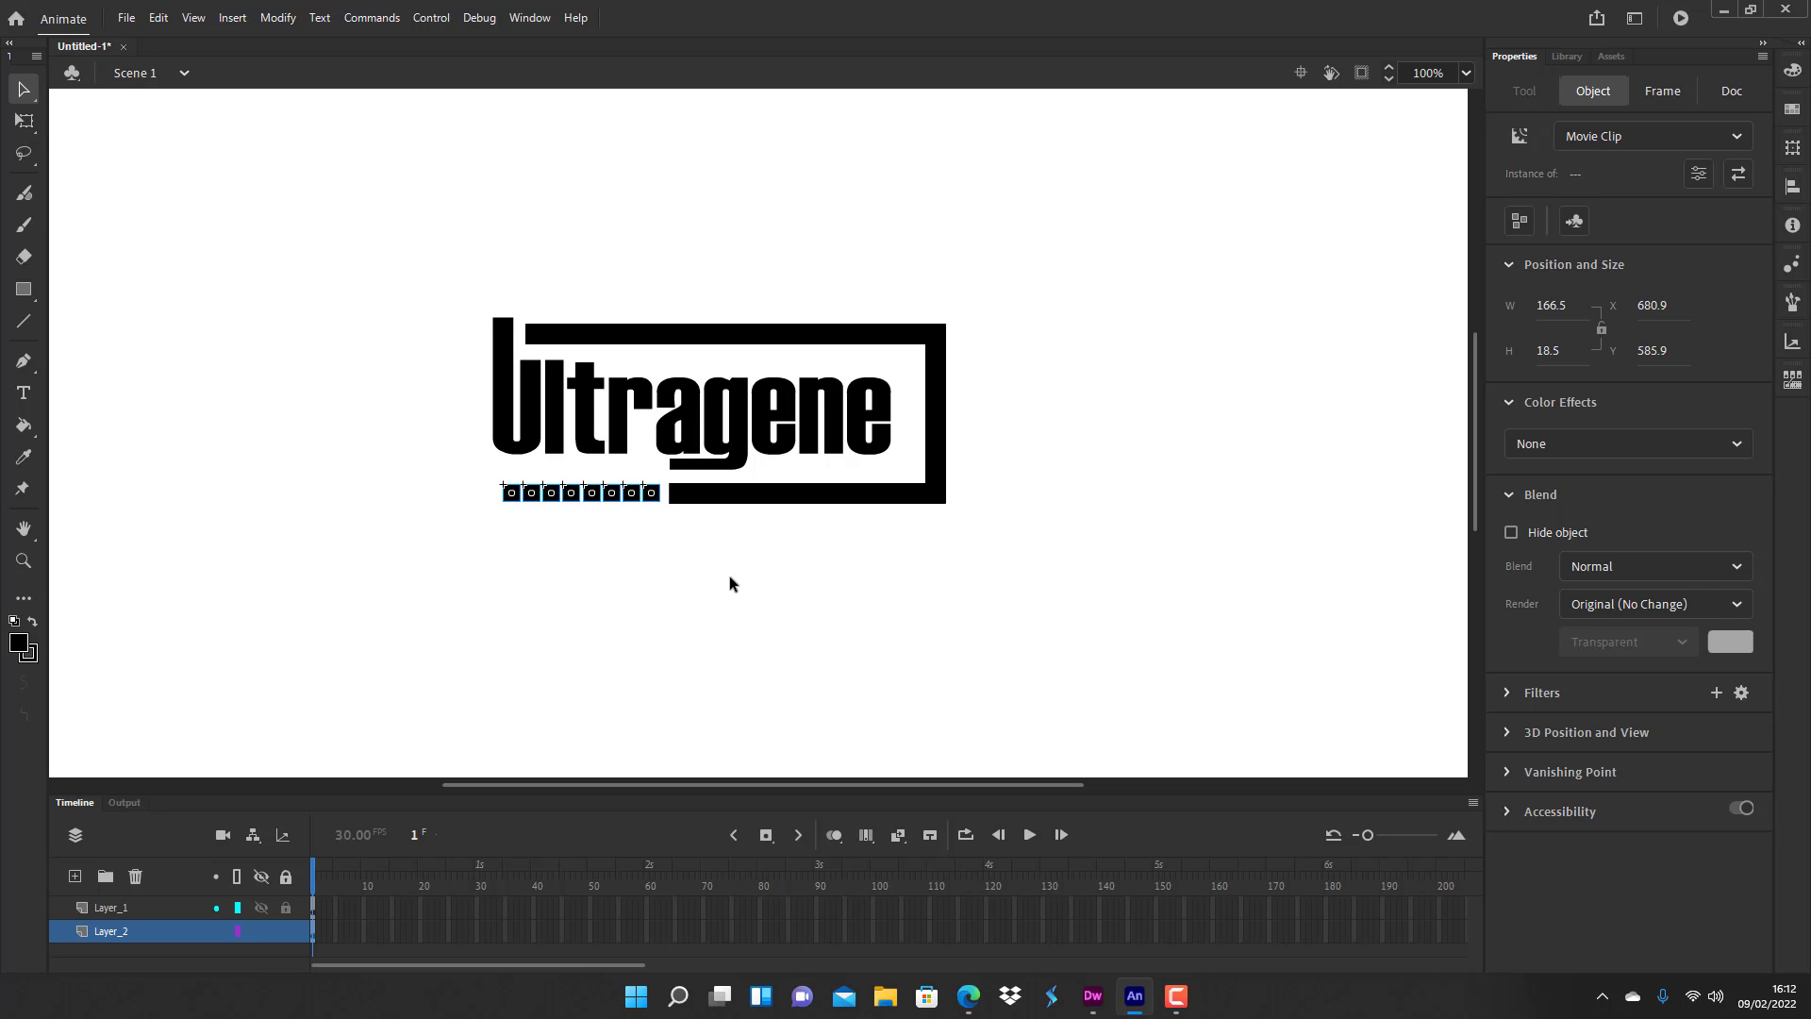
click(1128, 521)
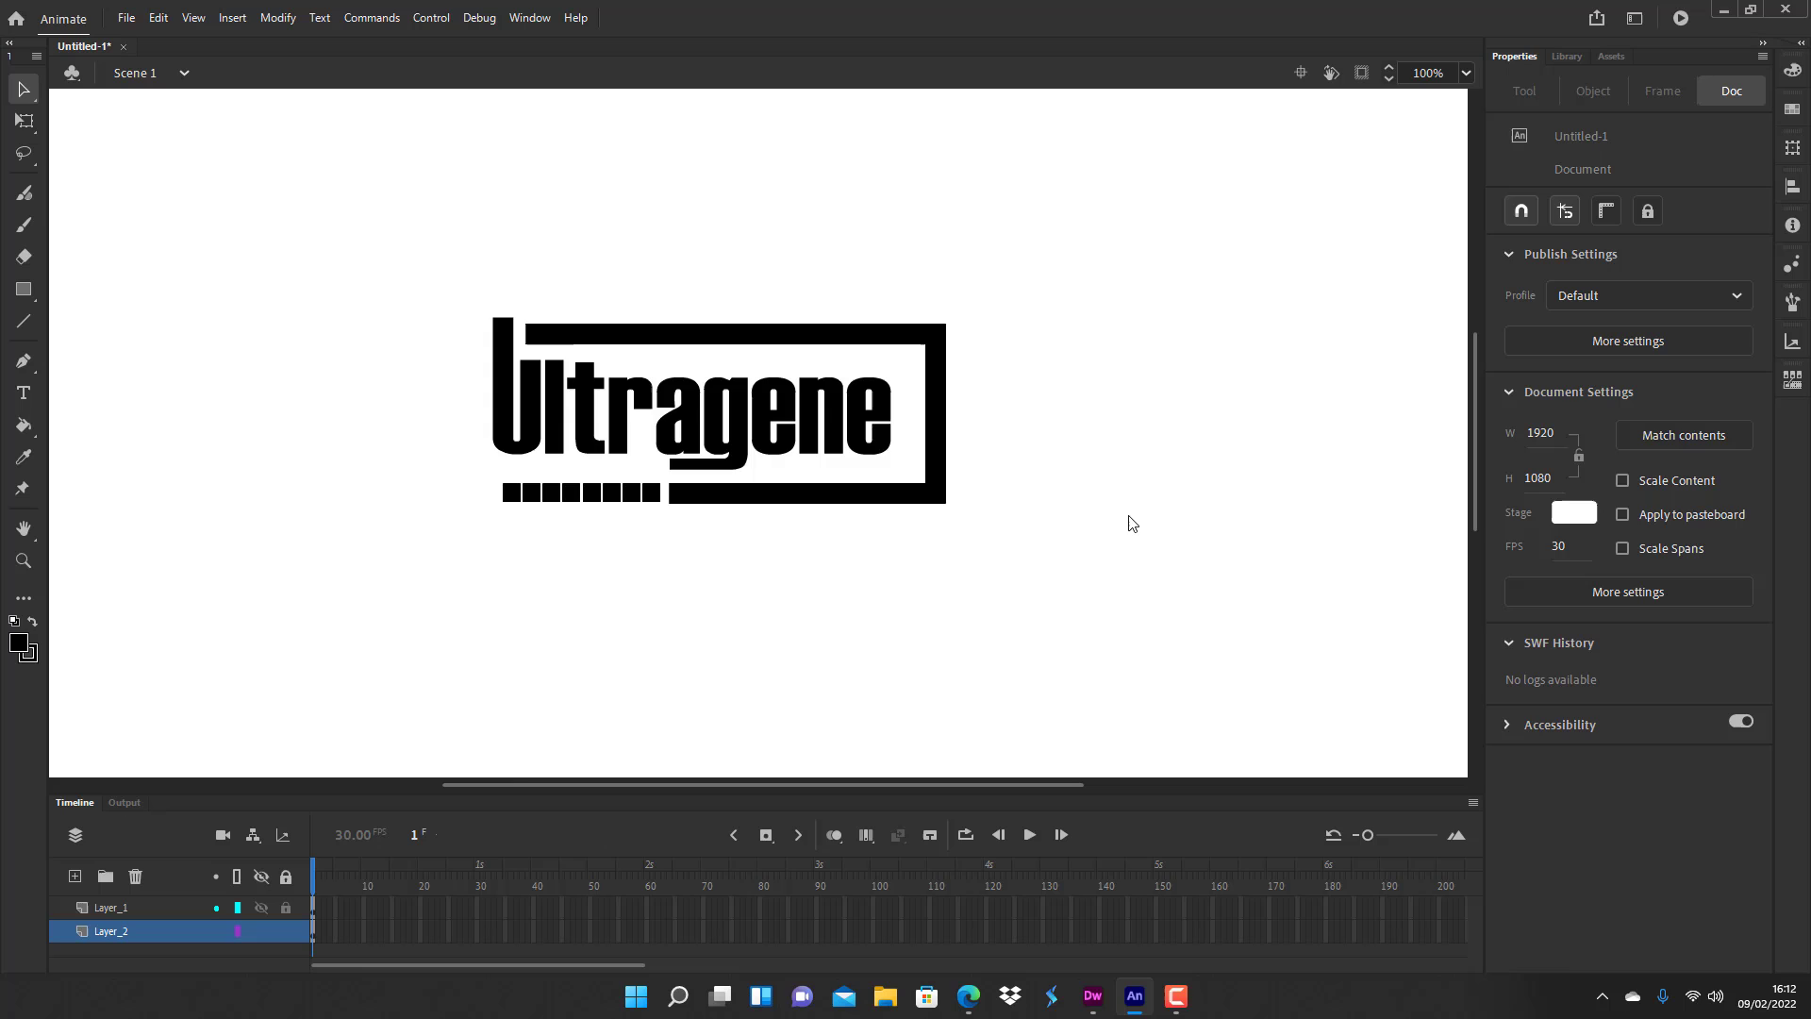
scroll(1119, 521, down, 3)
scroll(1120, 521, up, 6)
scroll(1120, 553, down, 3)
click(125, 17)
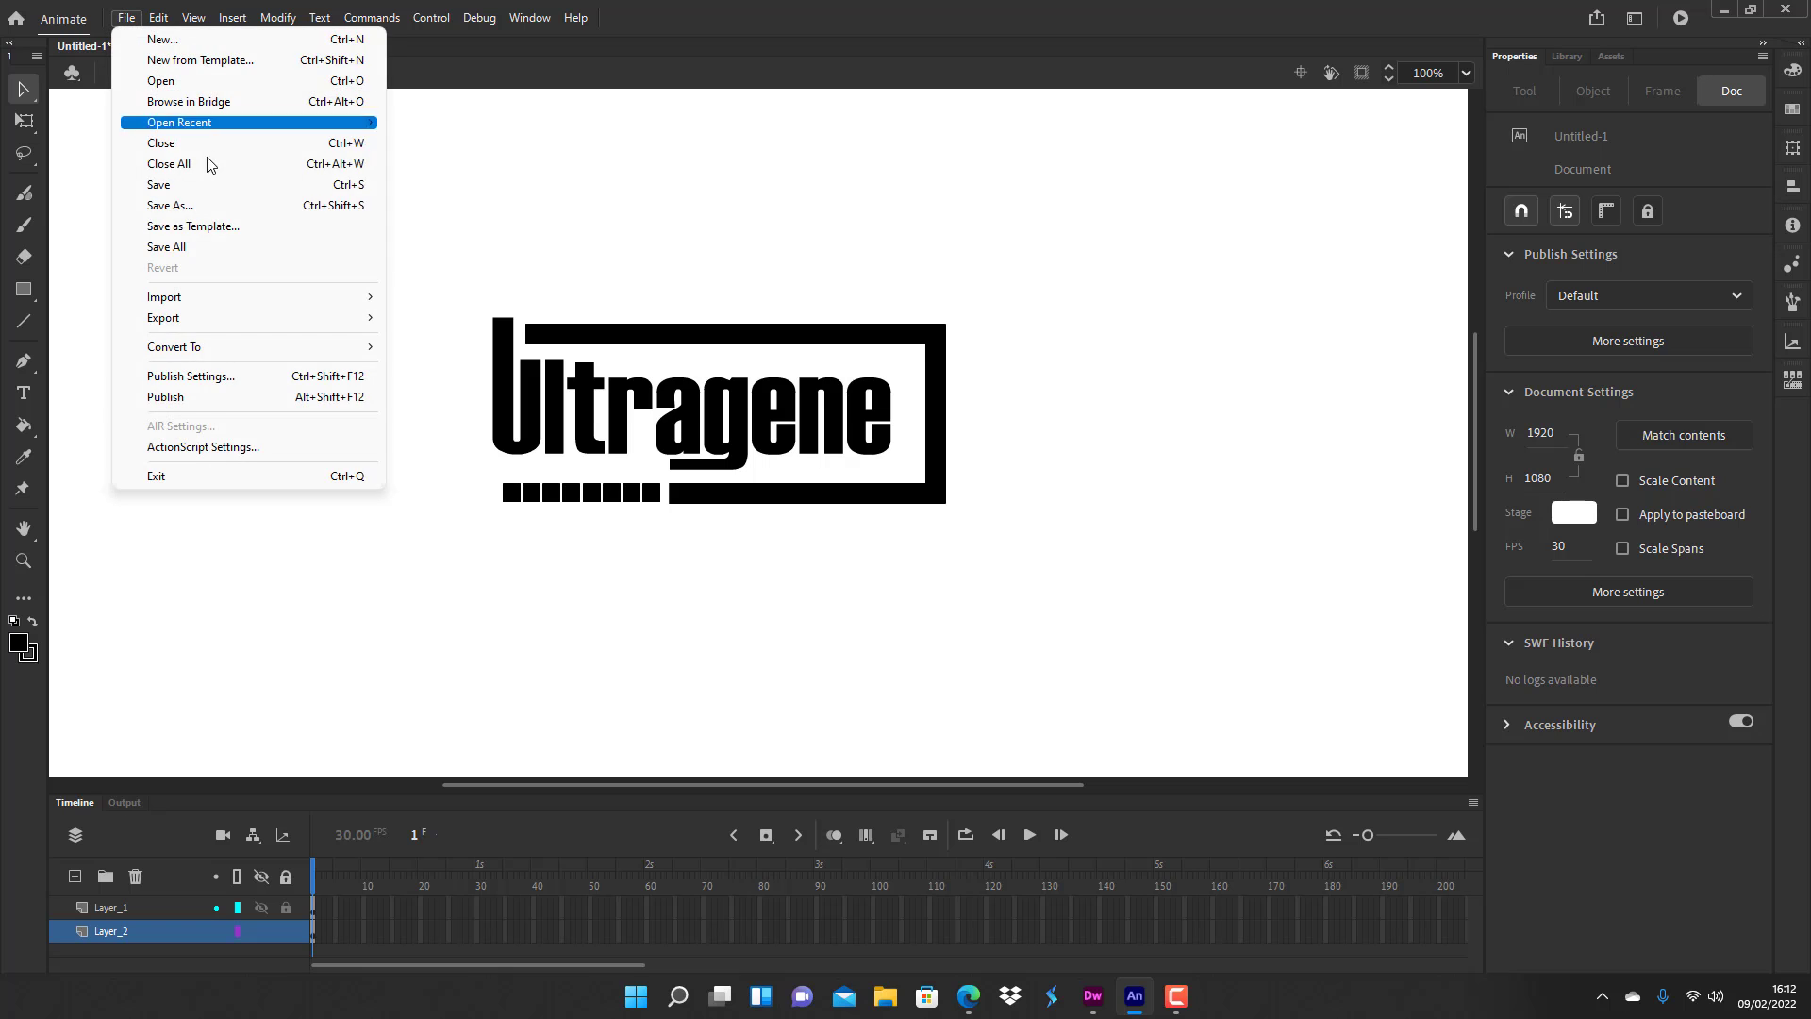
click(210, 205)
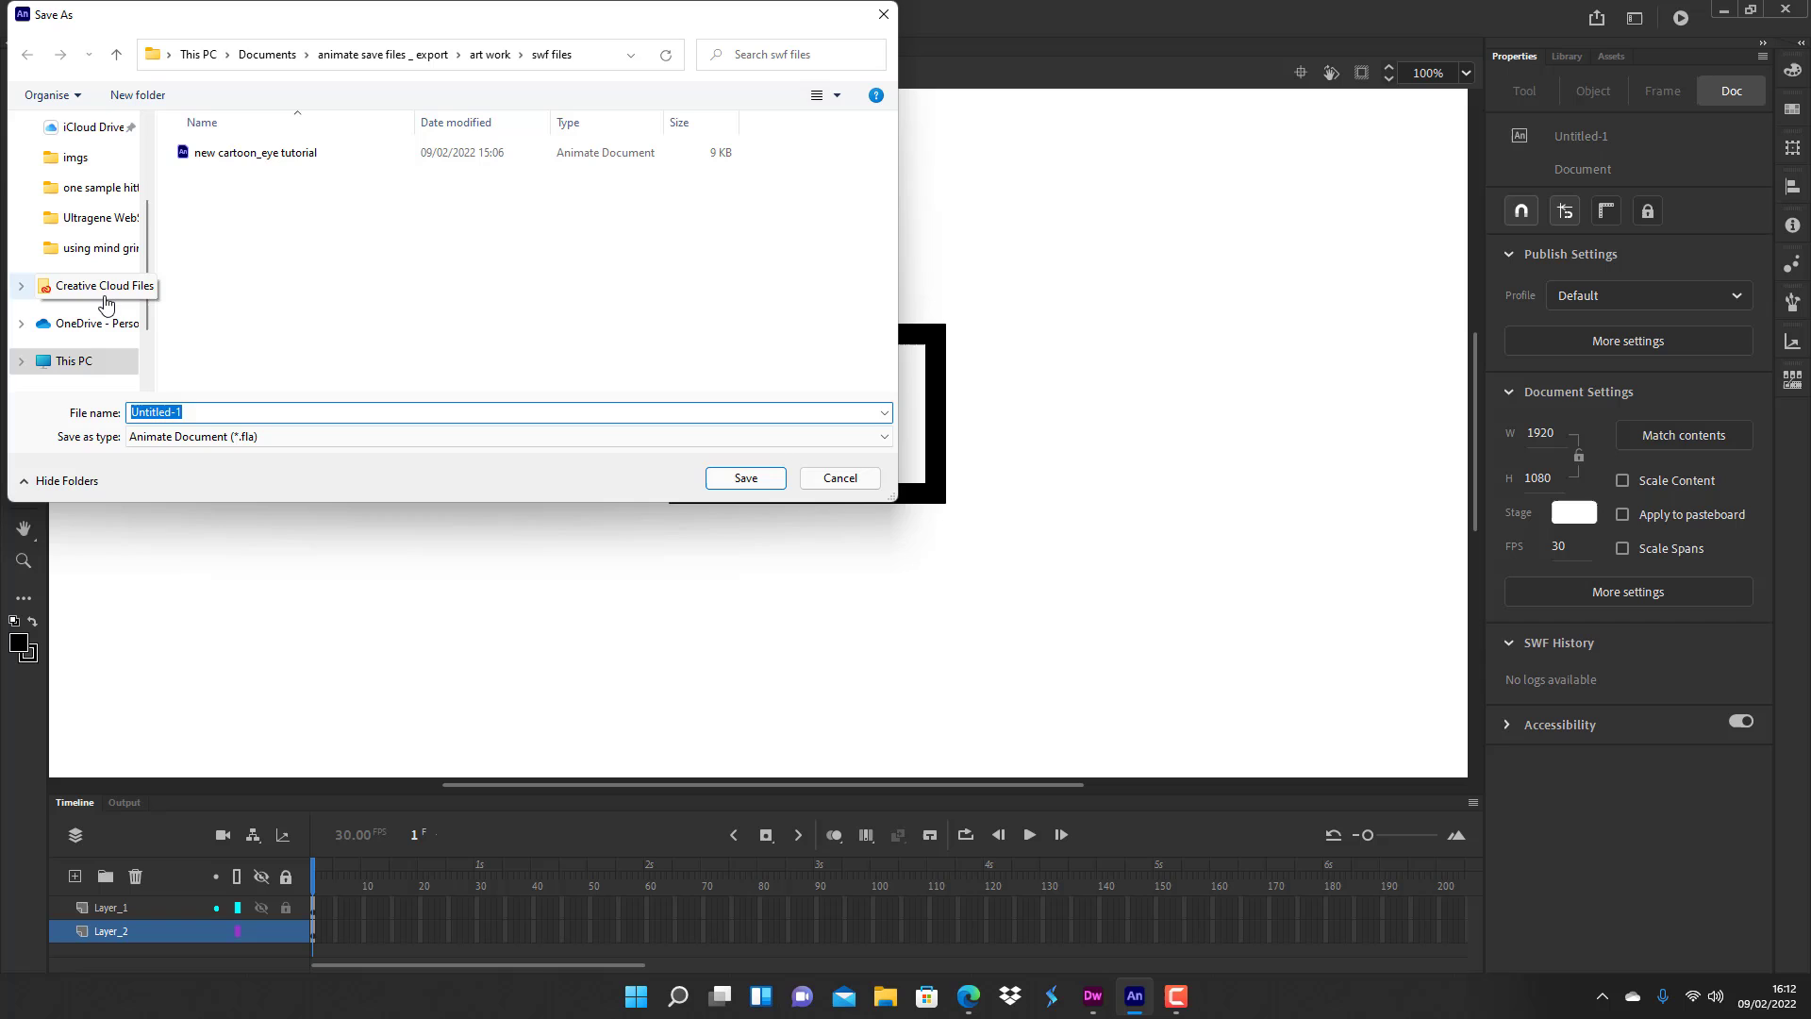
scroll(127, 320, up, 2)
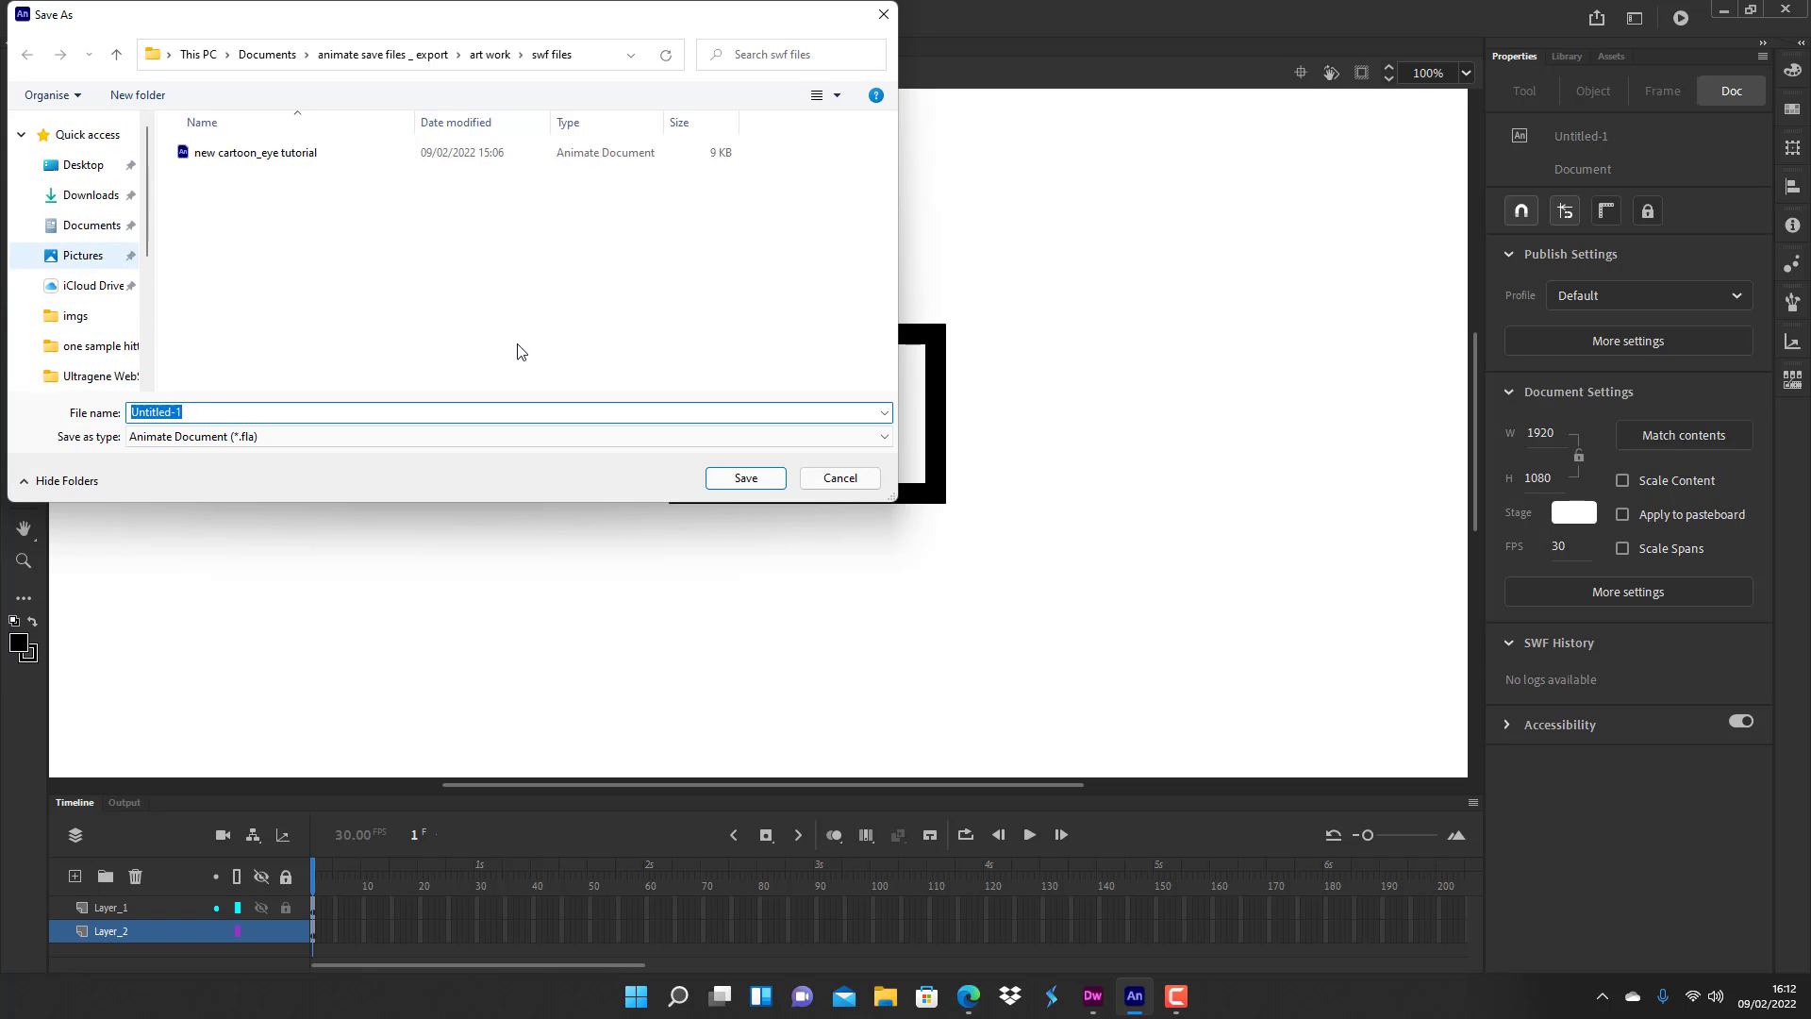
click(94, 226)
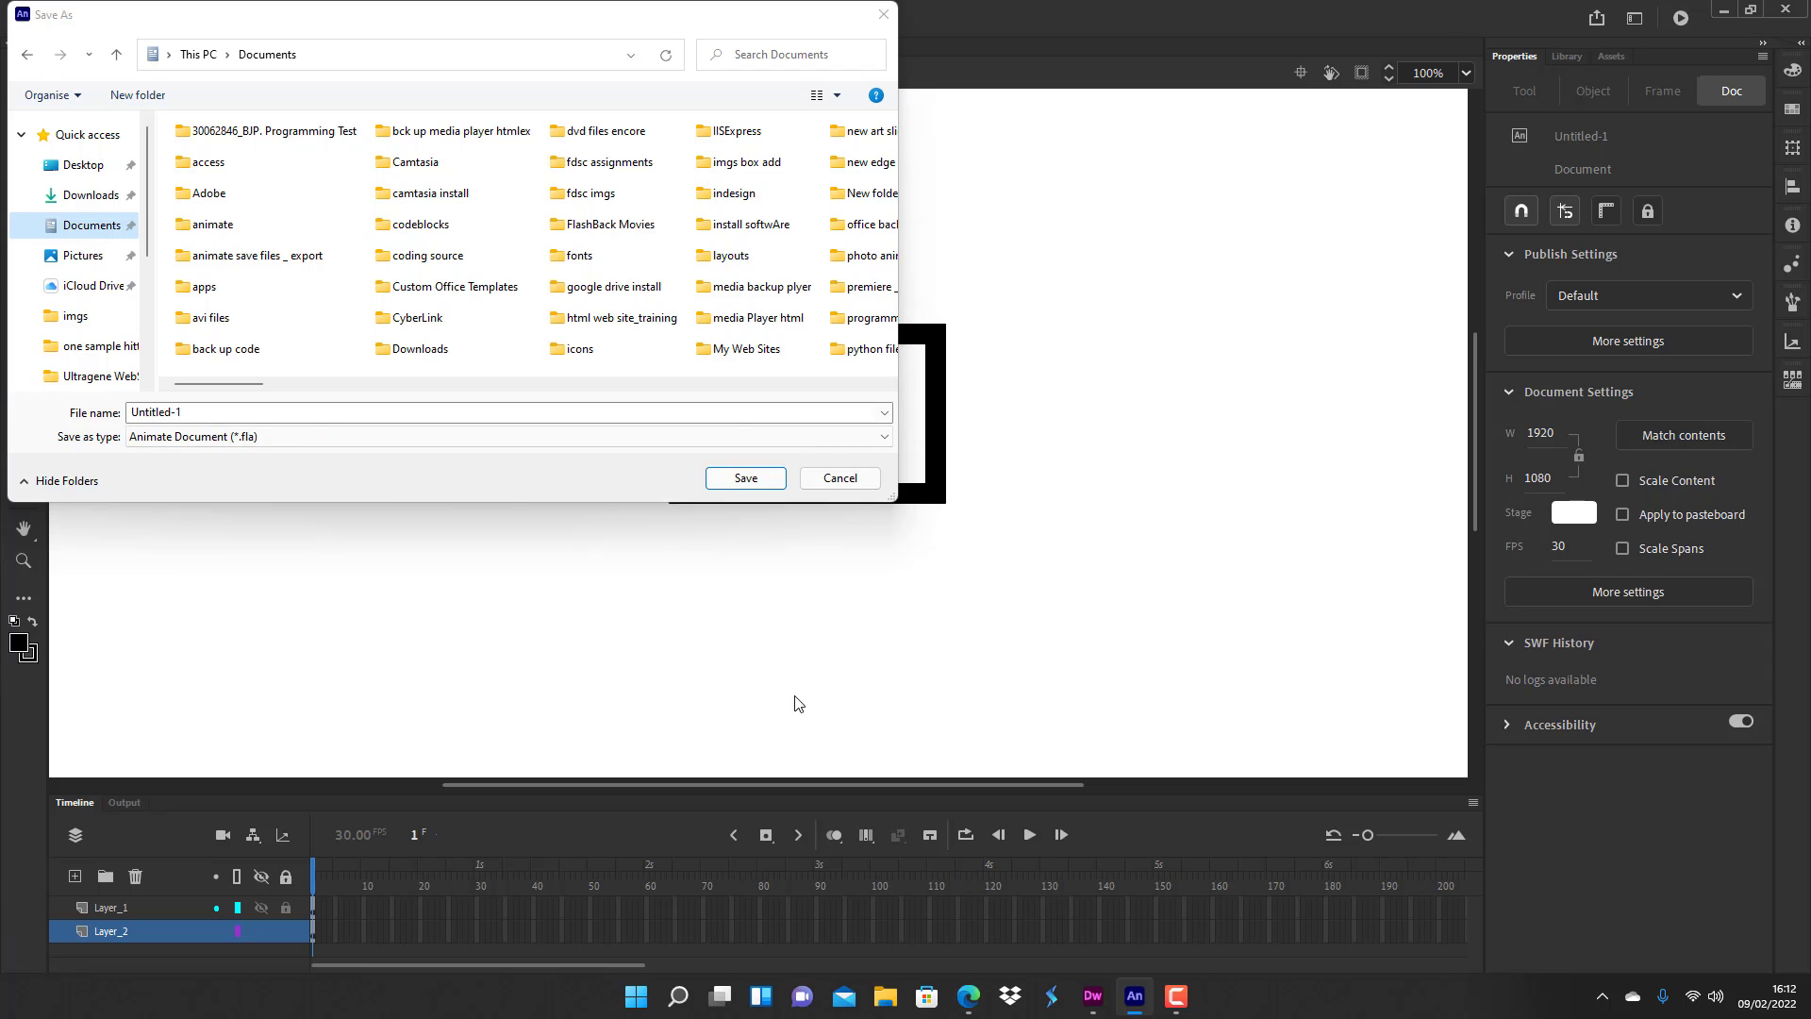
click(840, 478)
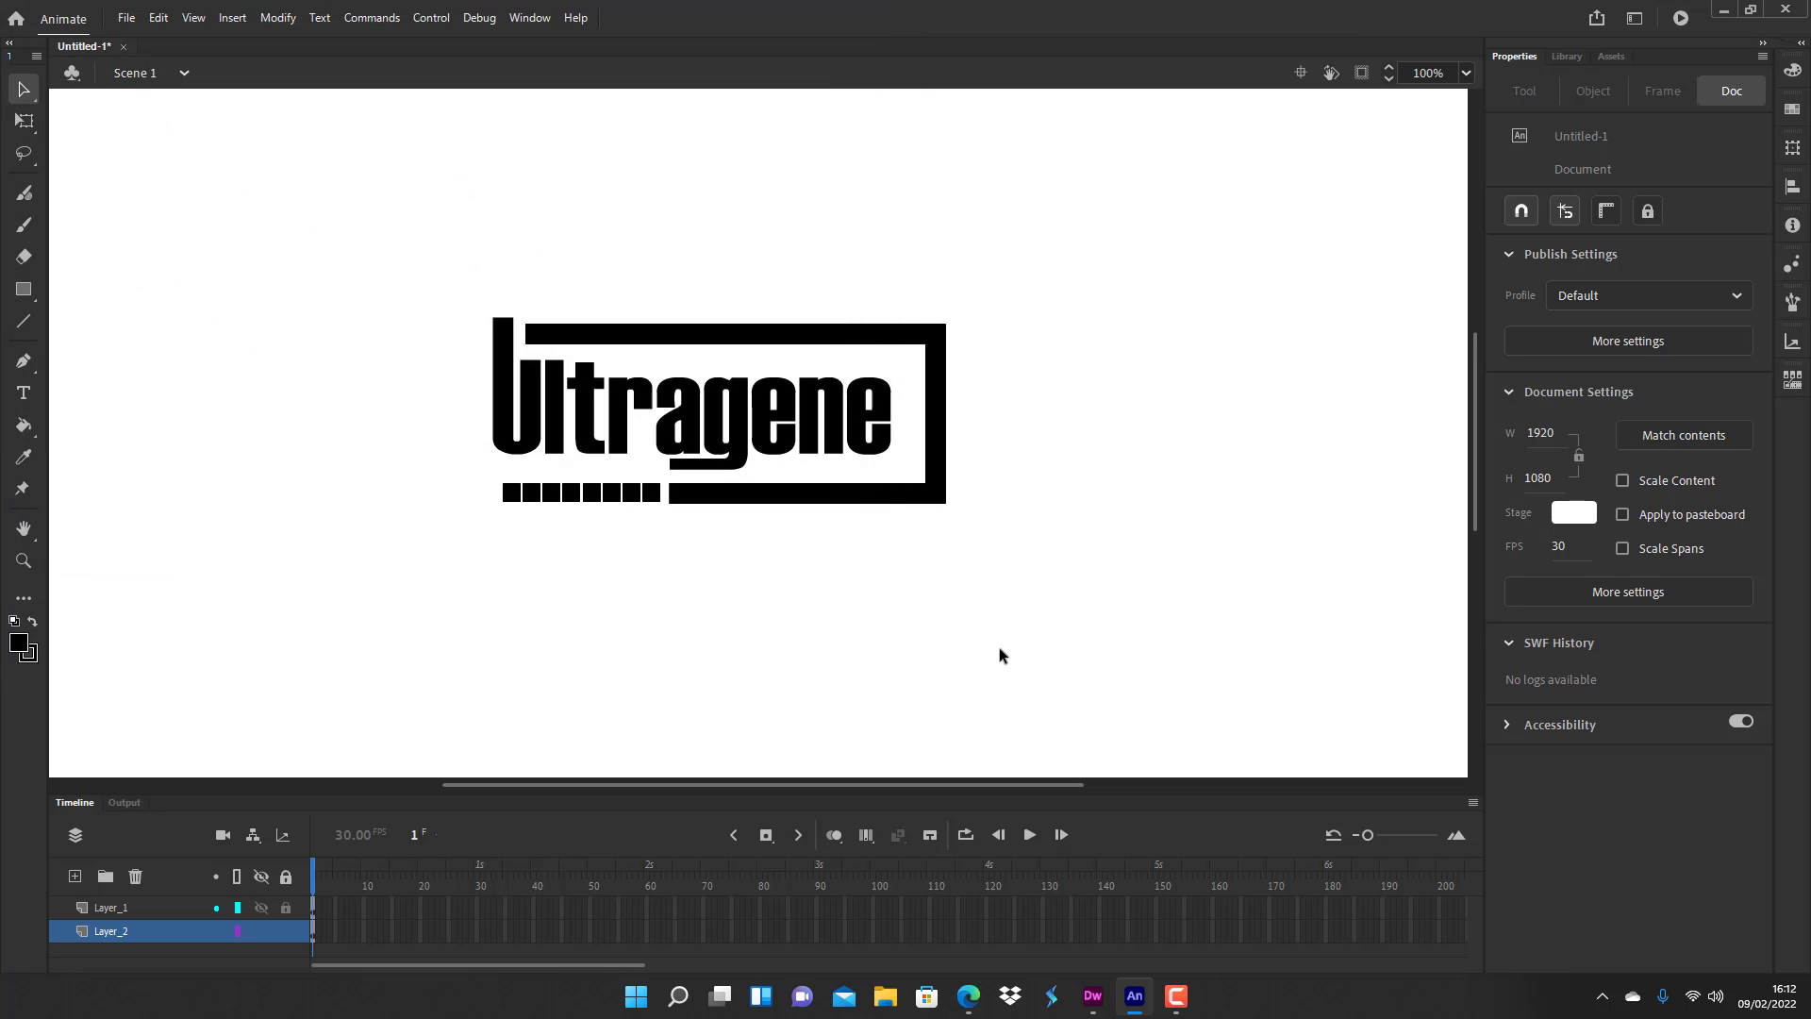